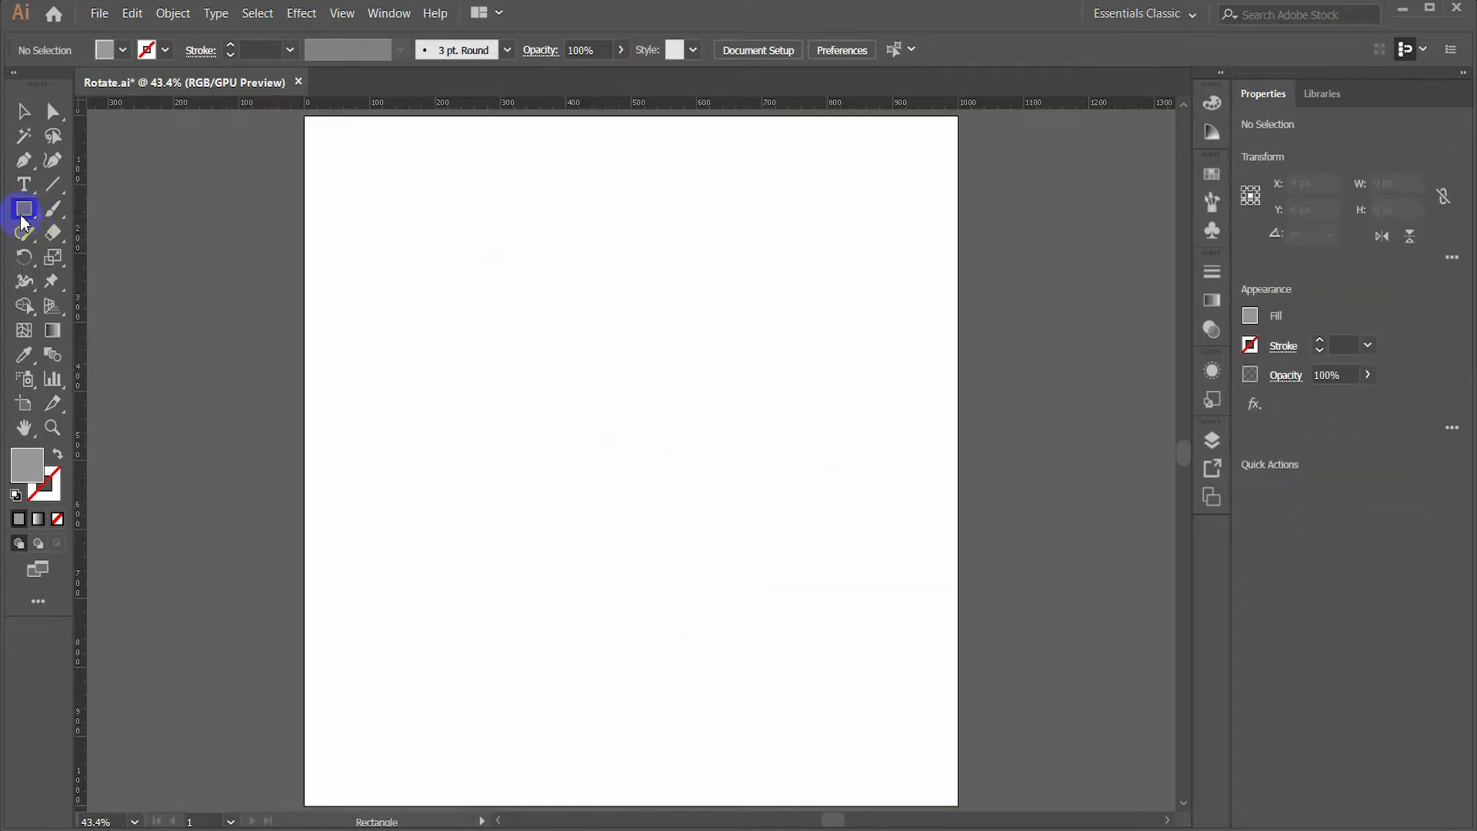
- Draw a 1000 × 1000 px rectangle covering the whole artboard and fill it with black
left_click(22, 216)
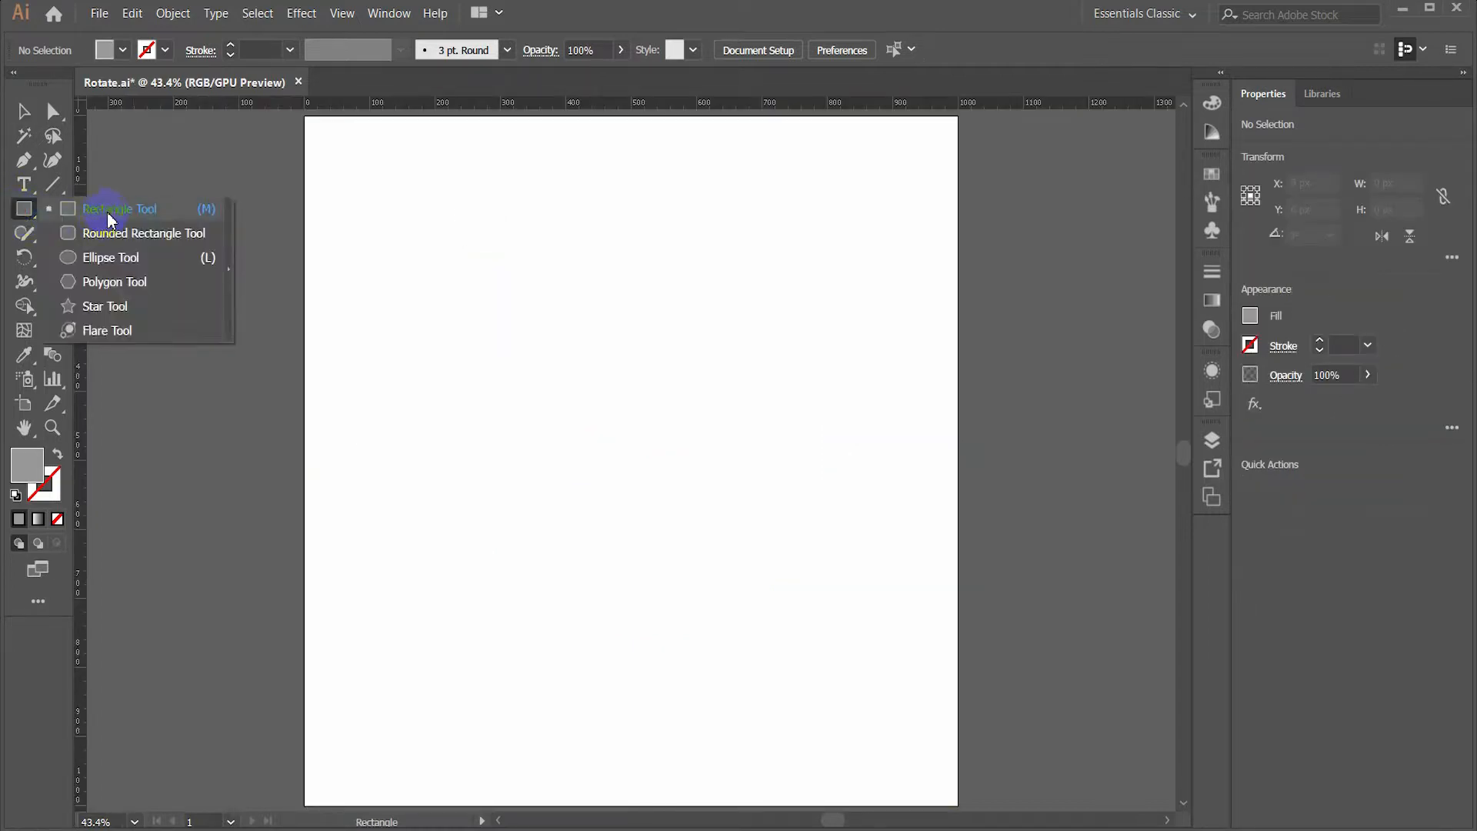
left_click(110, 220)
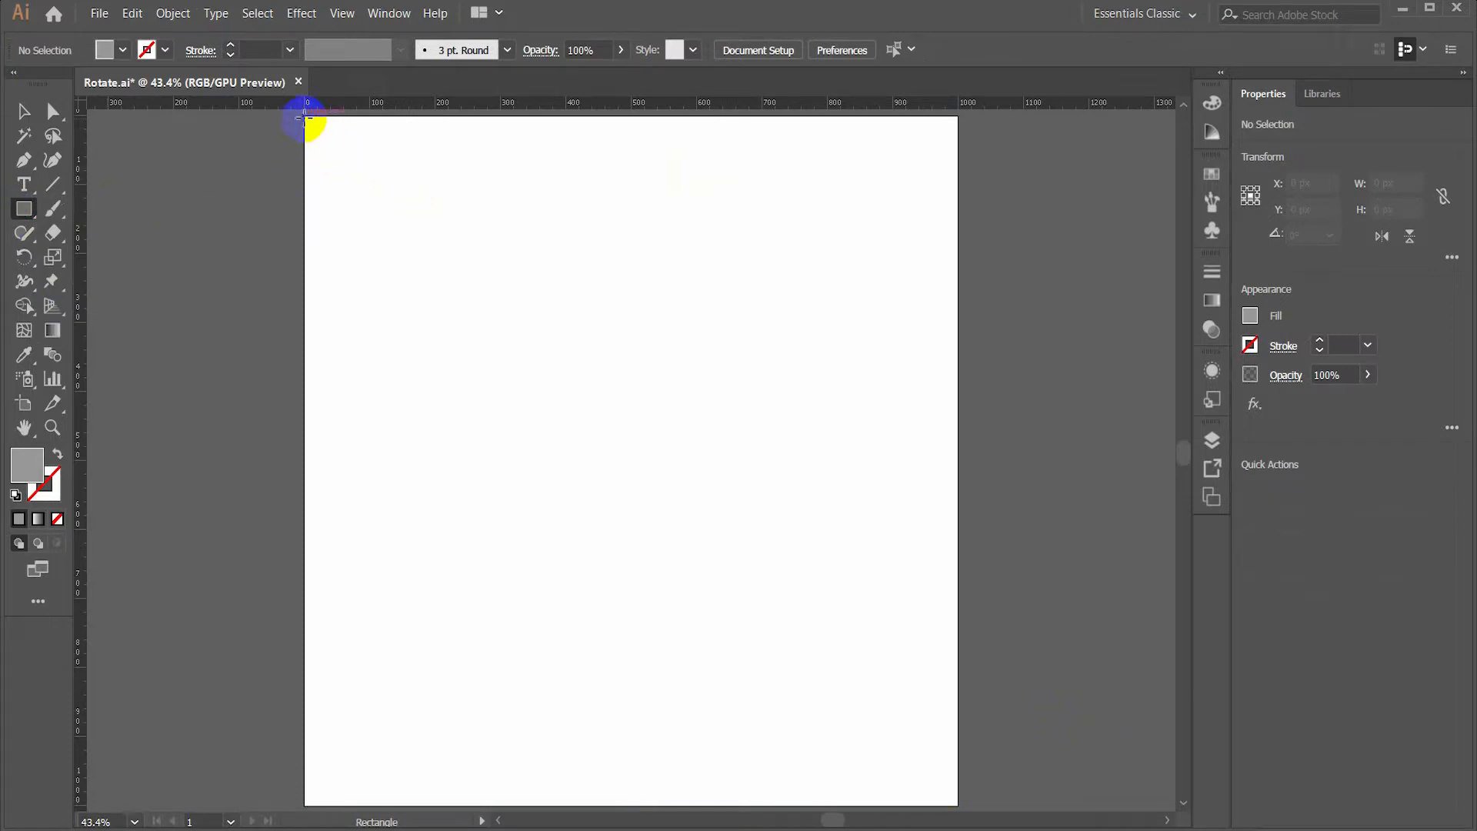
left_click_drag(305, 117, 957, 804)
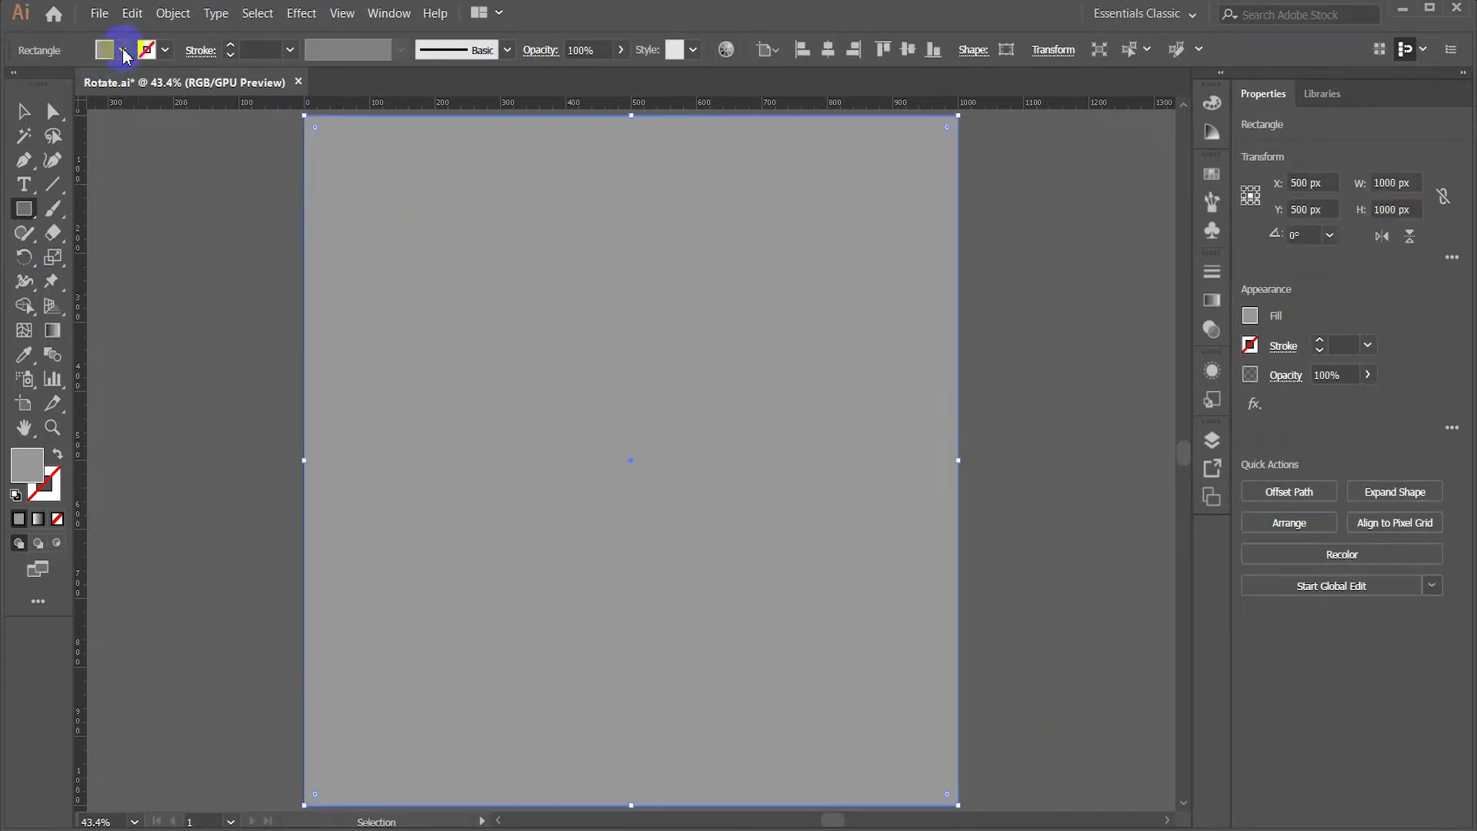
left_click(124, 51)
left_click(54, 85)
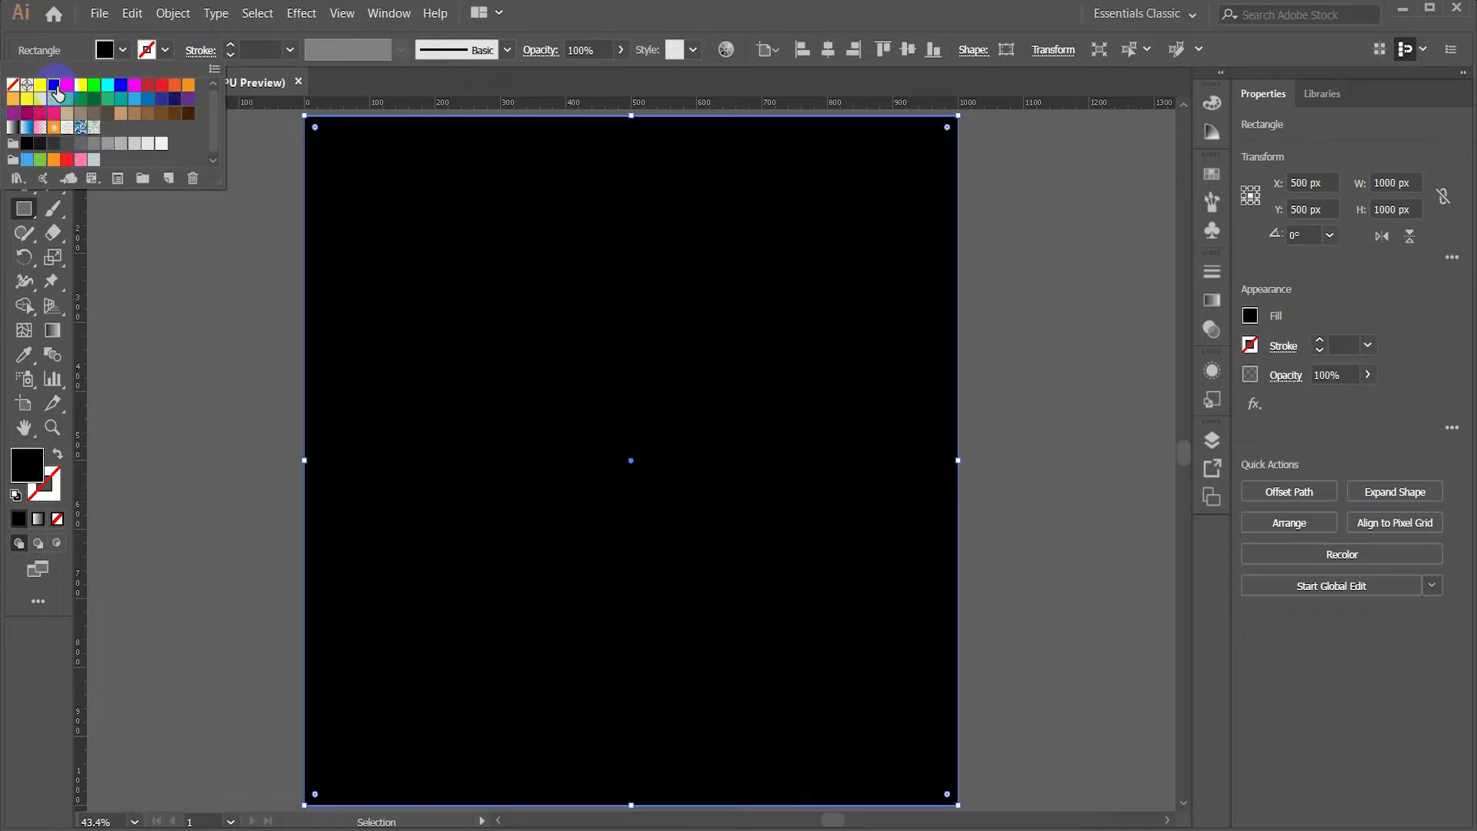
left_click(268, 220)
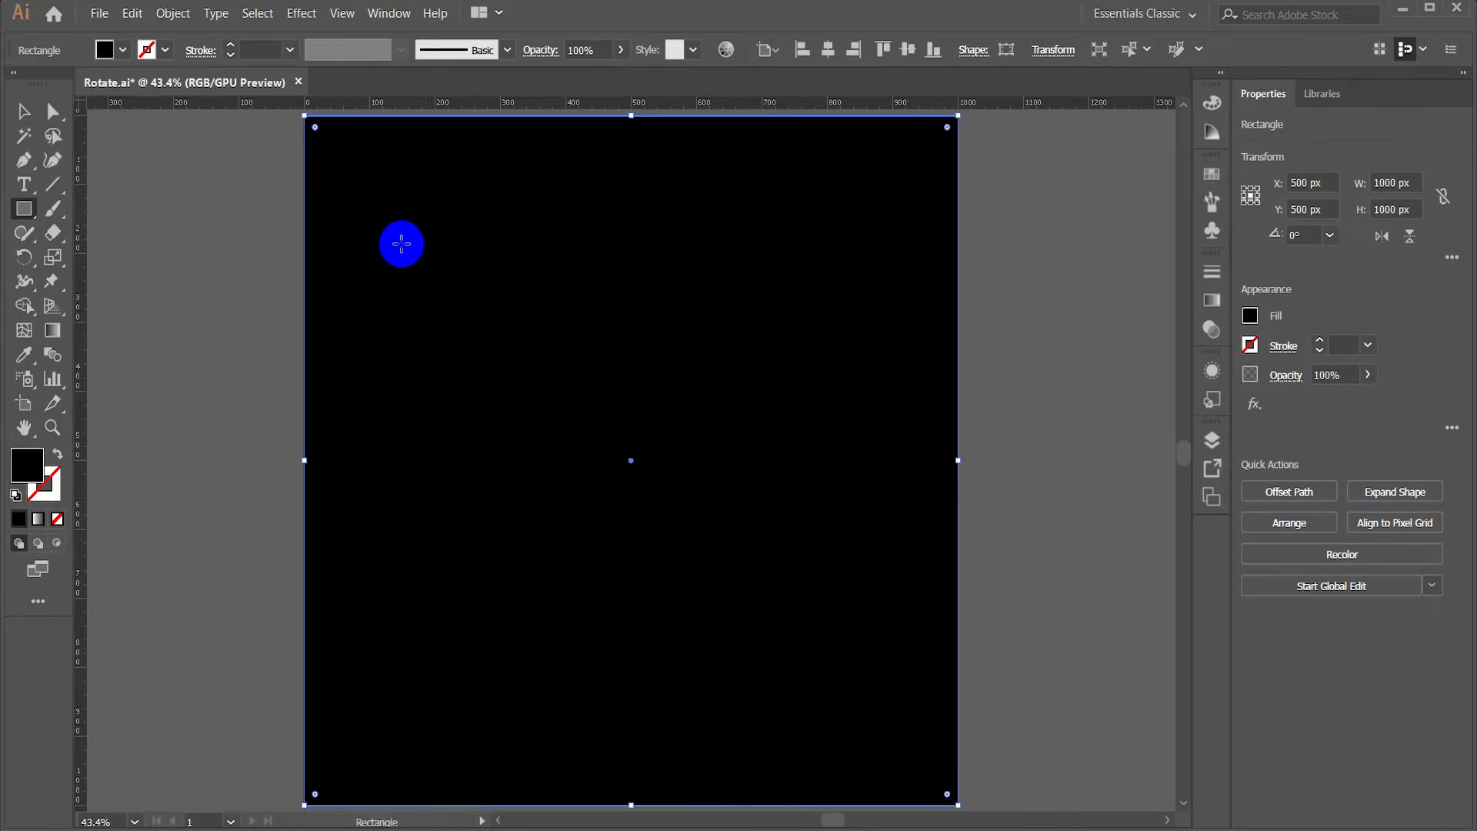
- Lock the black background rectangle
left_click(173, 14)
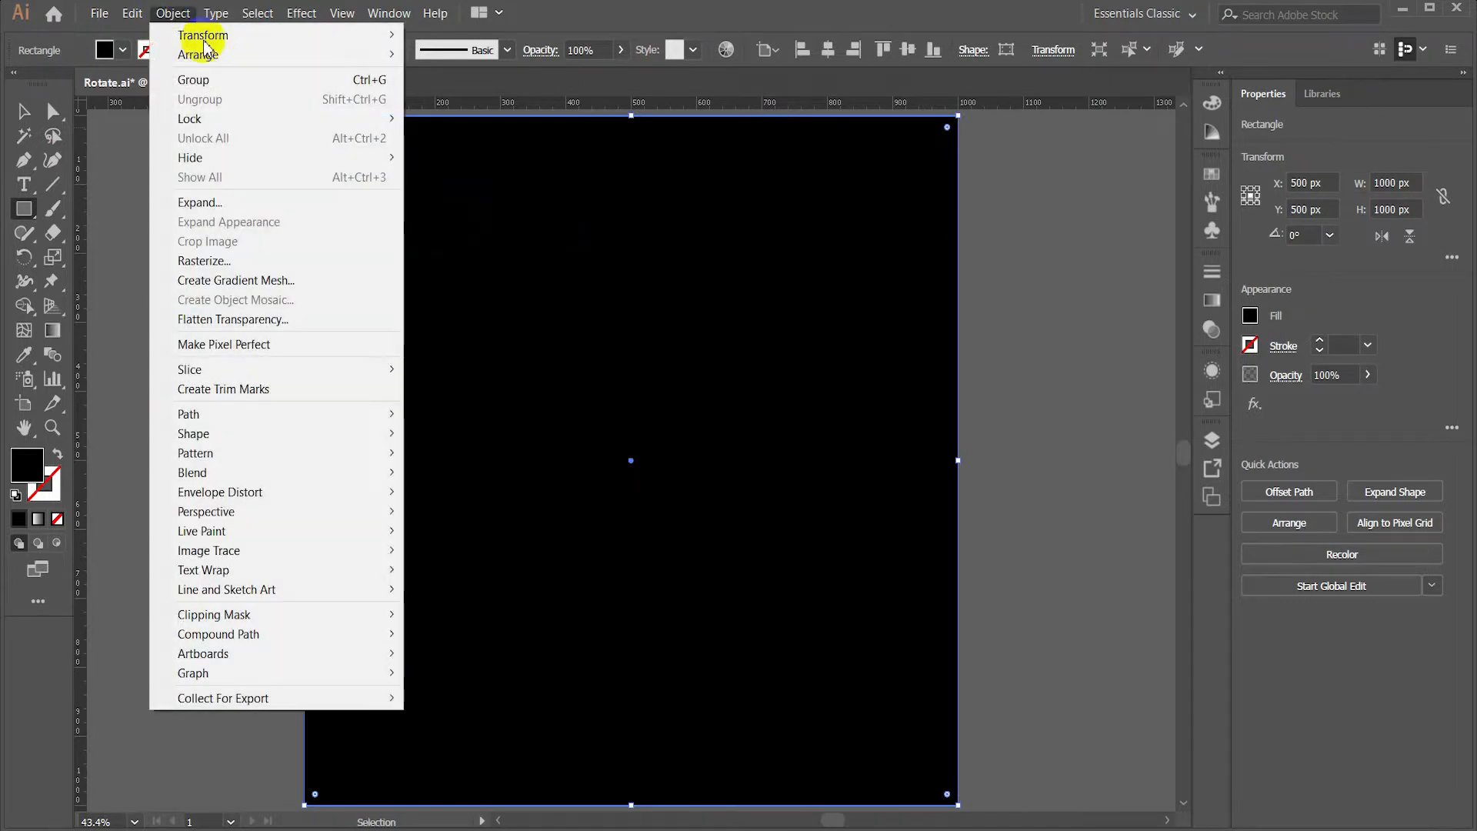
mouse_move(177, 118)
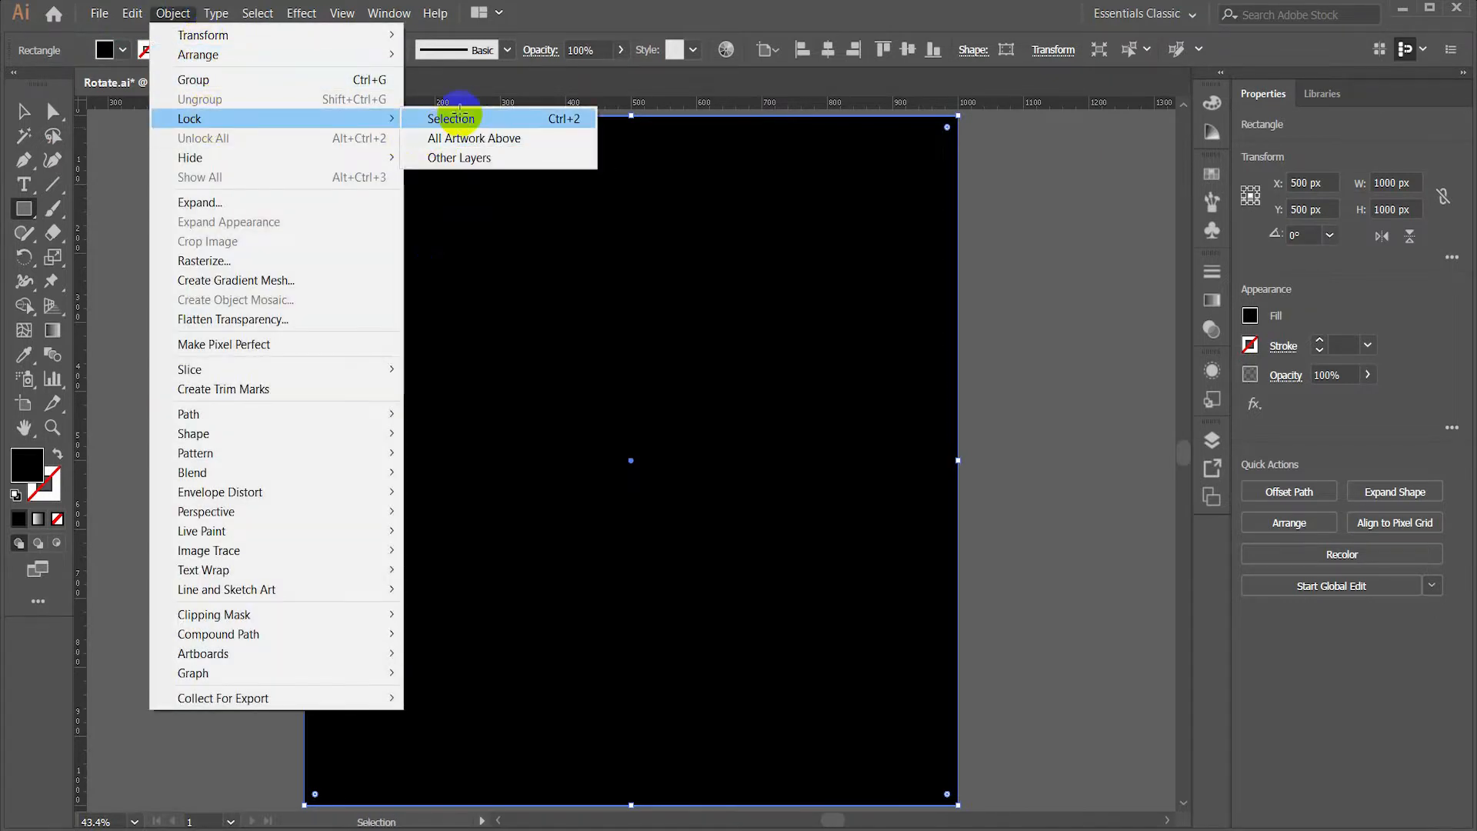
left_click(451, 118)
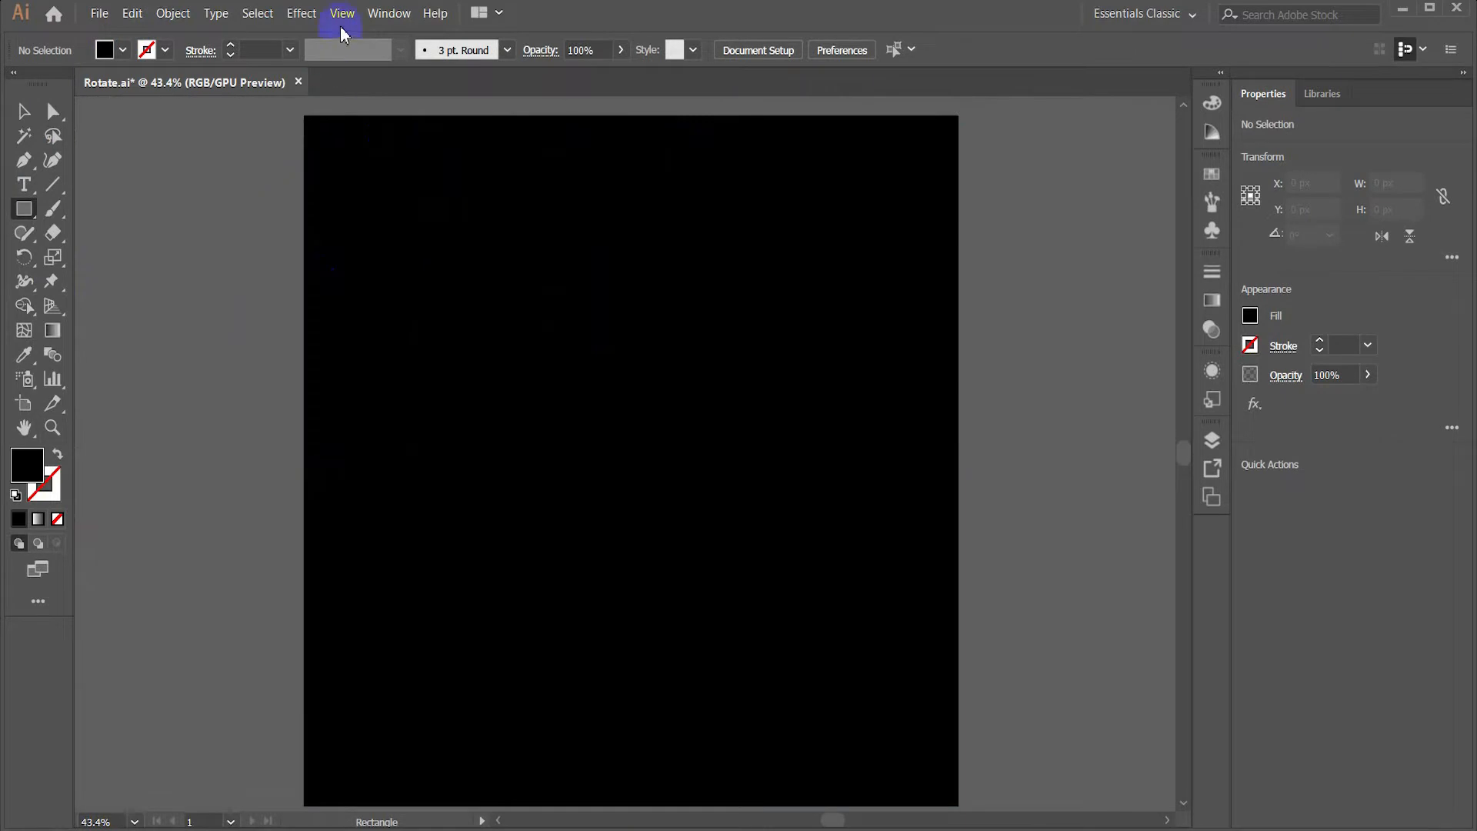
- Show the rulers and place a horizontal and a vertical guide crossing at the artboard's centre
left_click(342, 22)
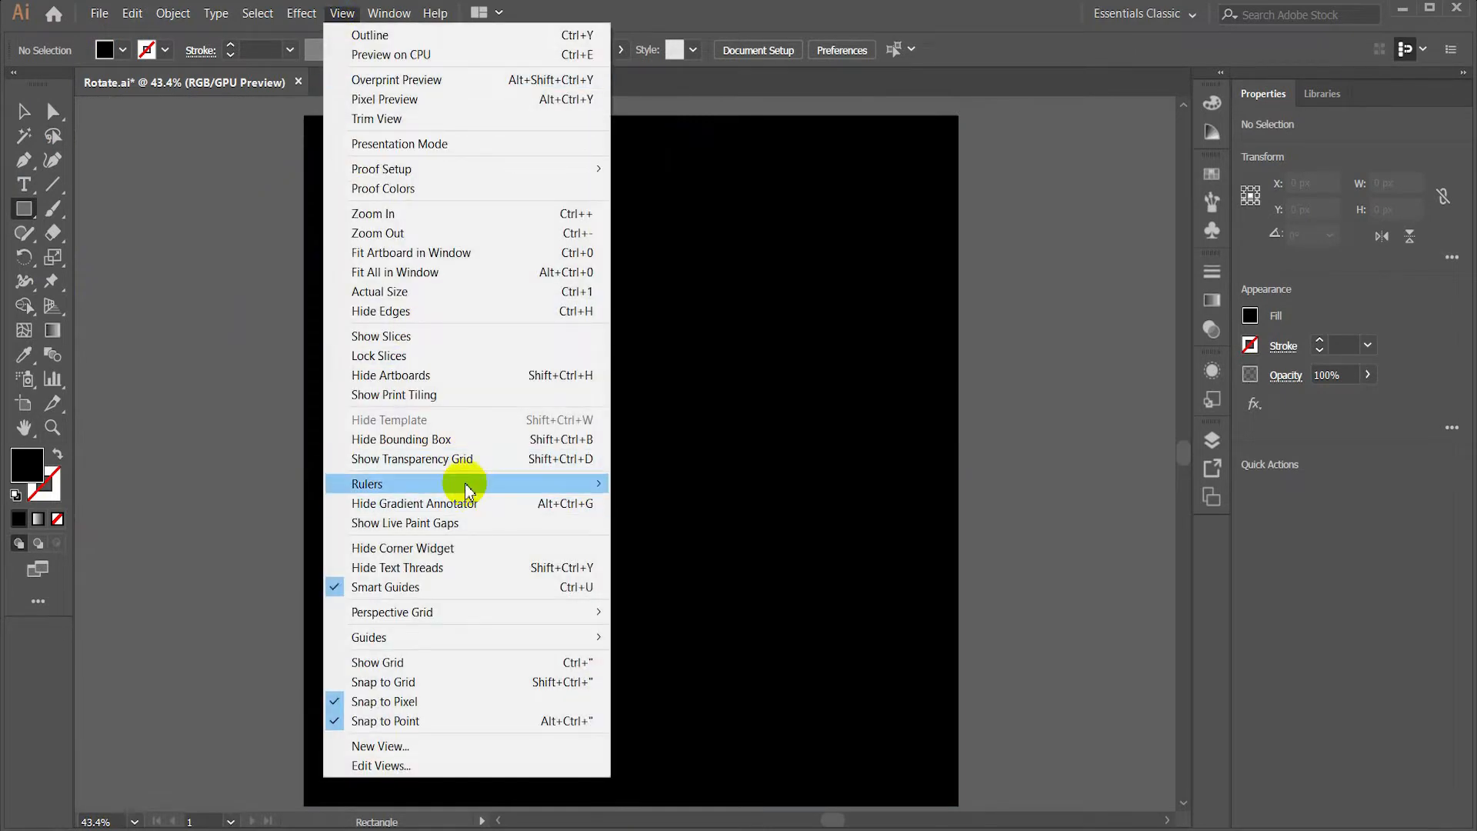
mouse_move(466, 487)
left_click(692, 481)
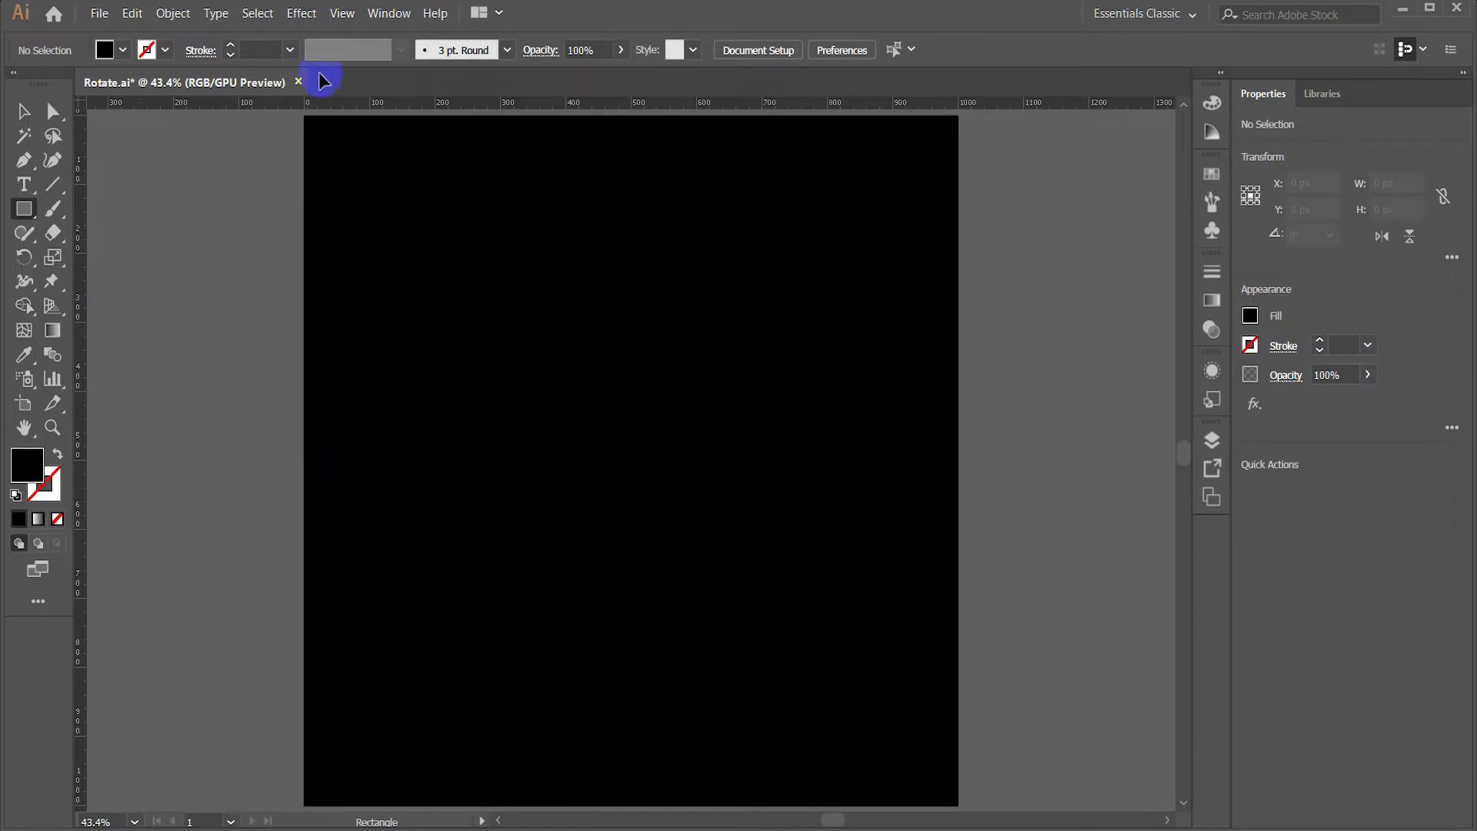
left_click_drag(422, 121, 440, 460)
left_click_drag(81, 355, 633, 481)
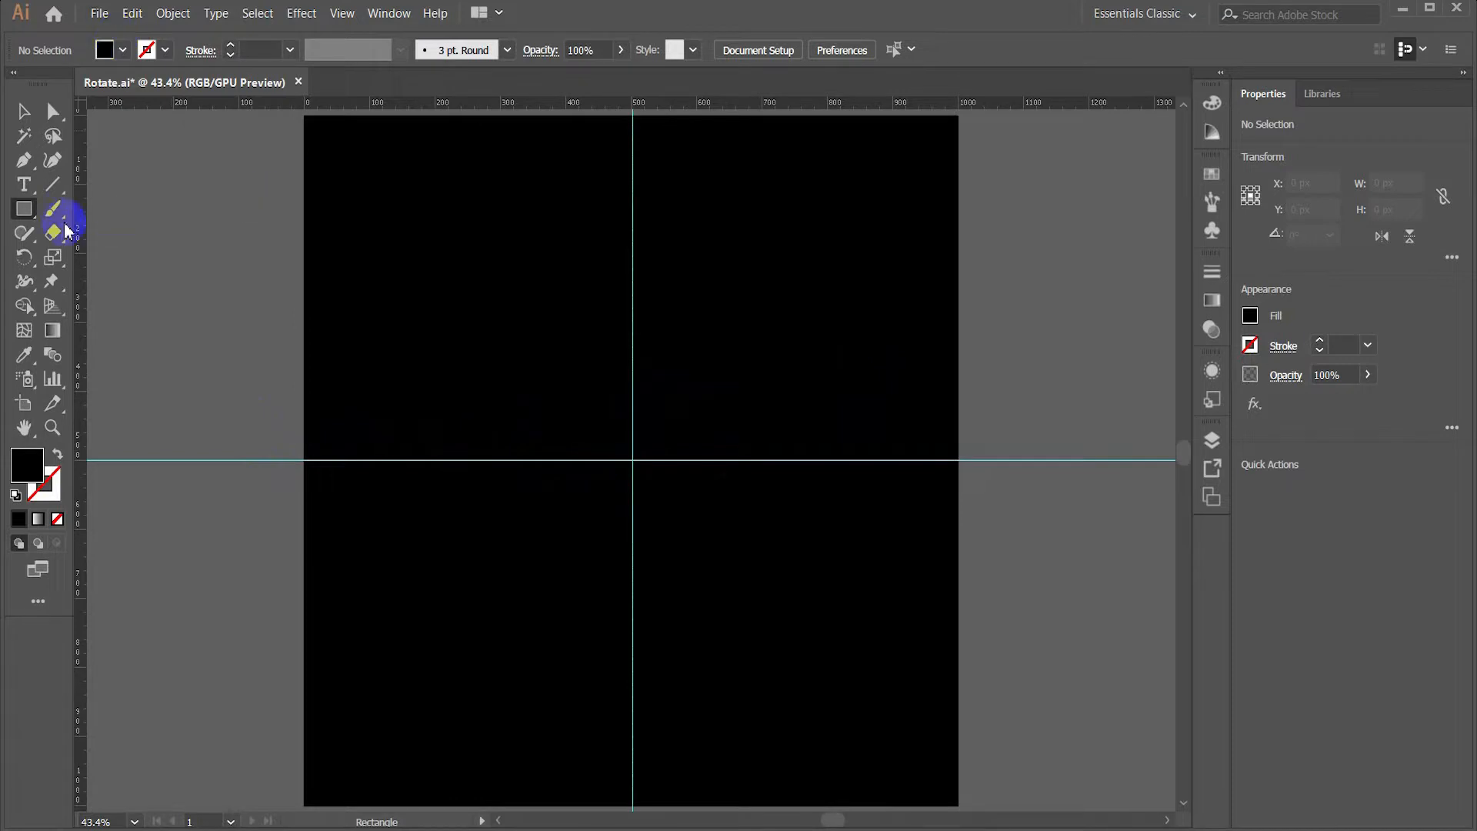
- Draw a circle about 194 px across in the artboard's upper-left quadrant and fill it with white
left_click_drag(25, 209, 97, 251)
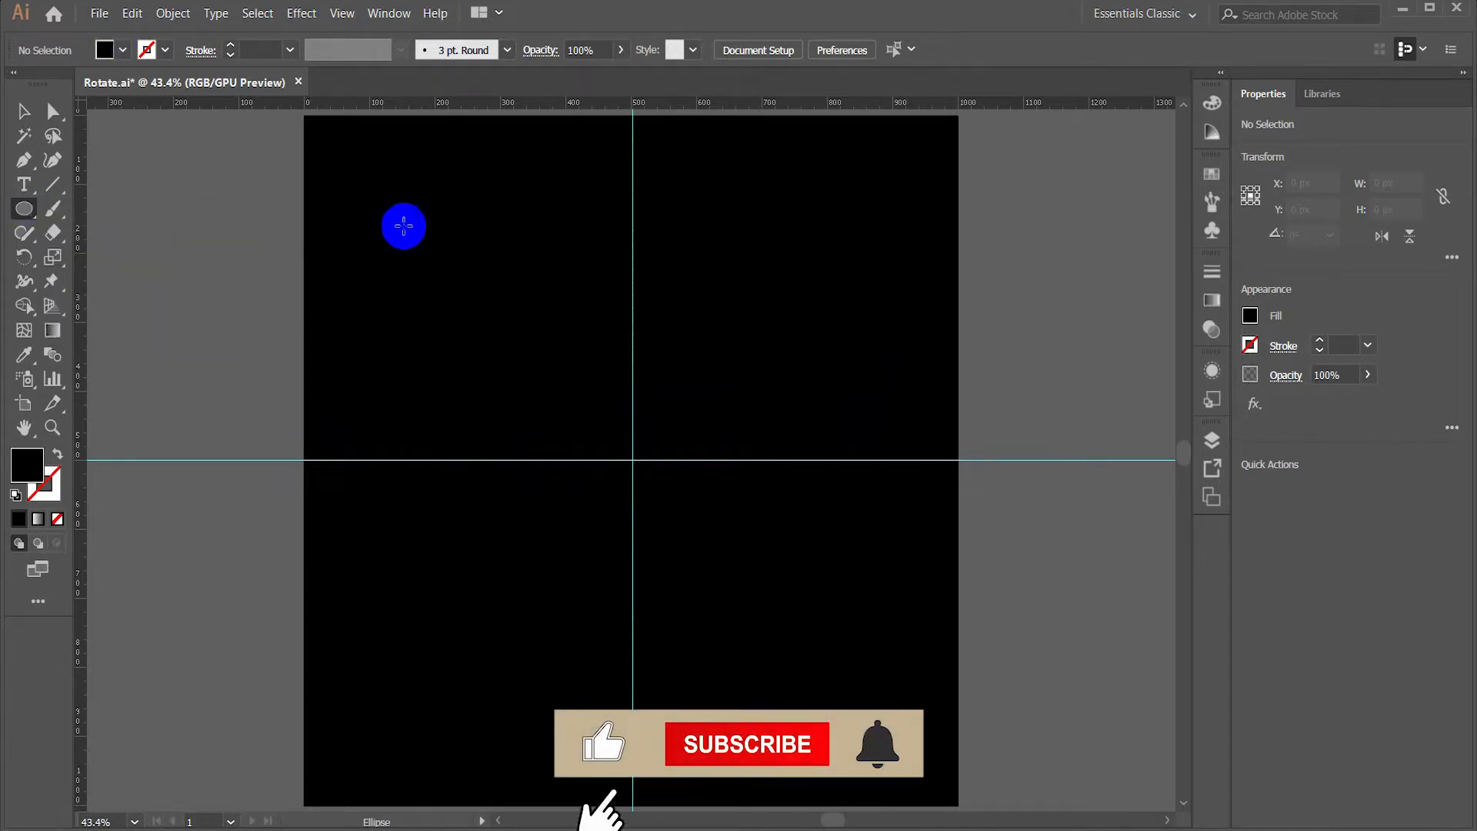
left_click_drag(393, 218, 440, 288)
left_click(121, 51)
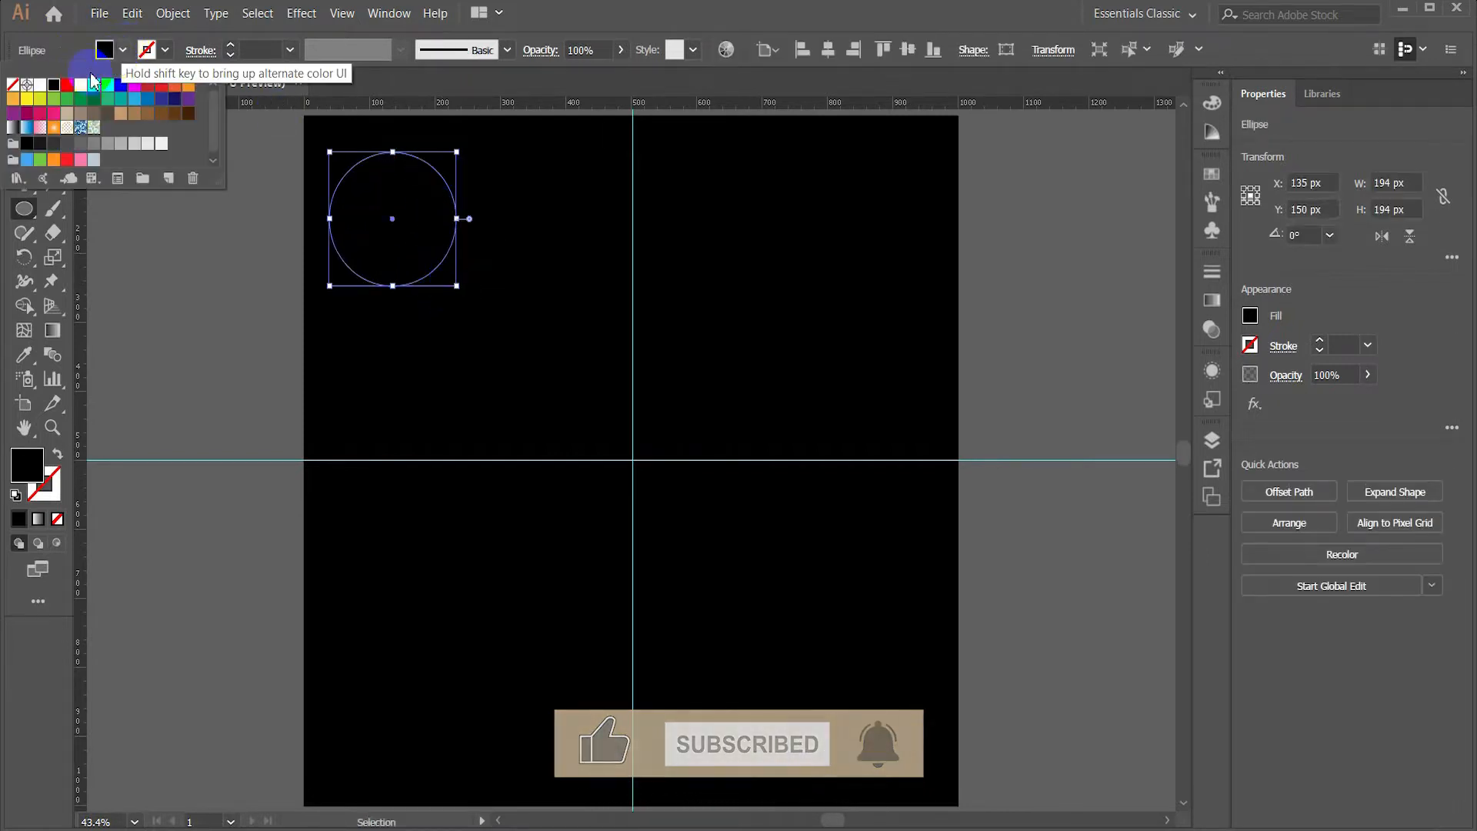
left_click(40, 85)
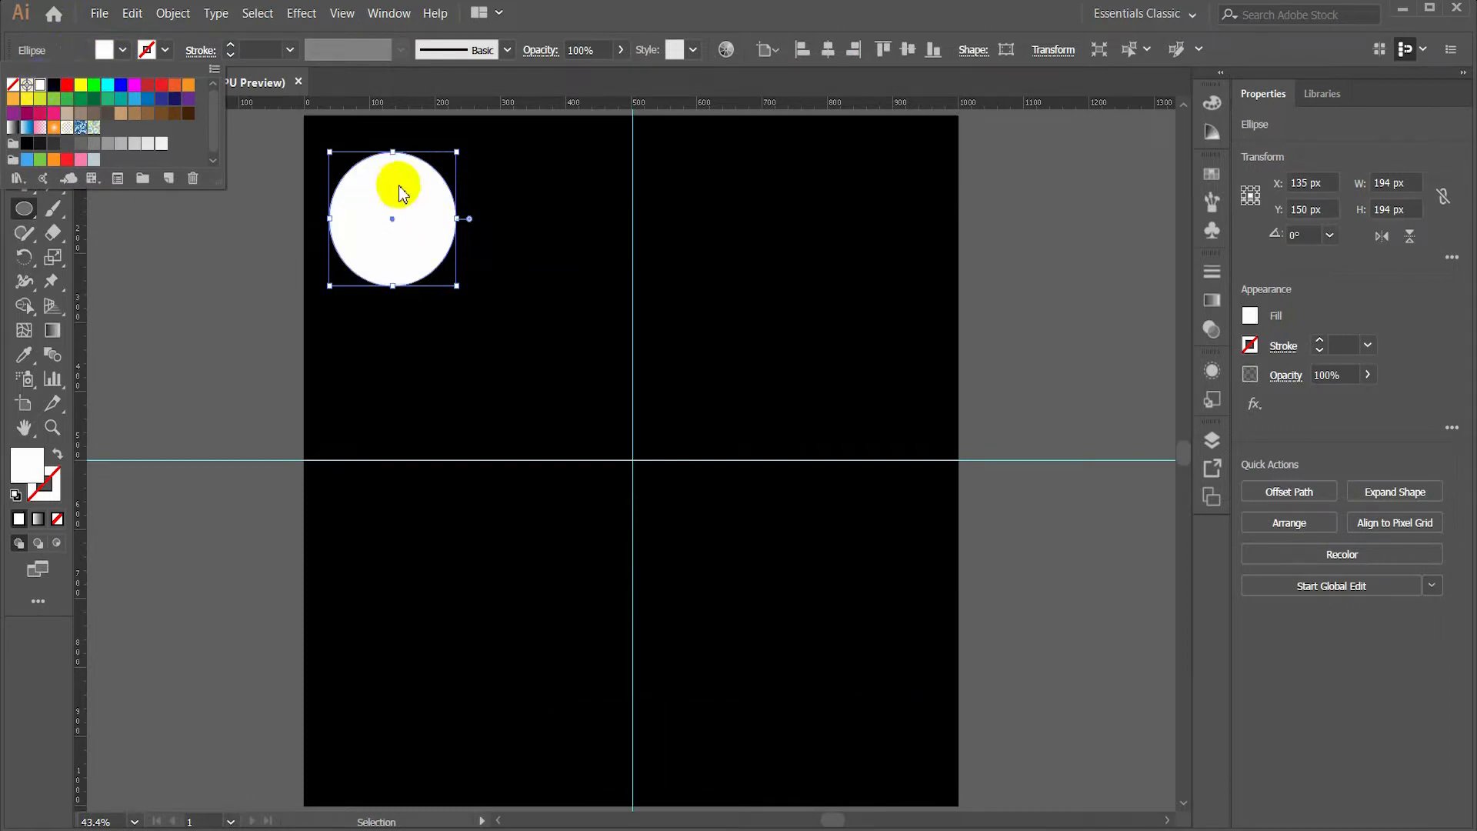
left_click(373, 202)
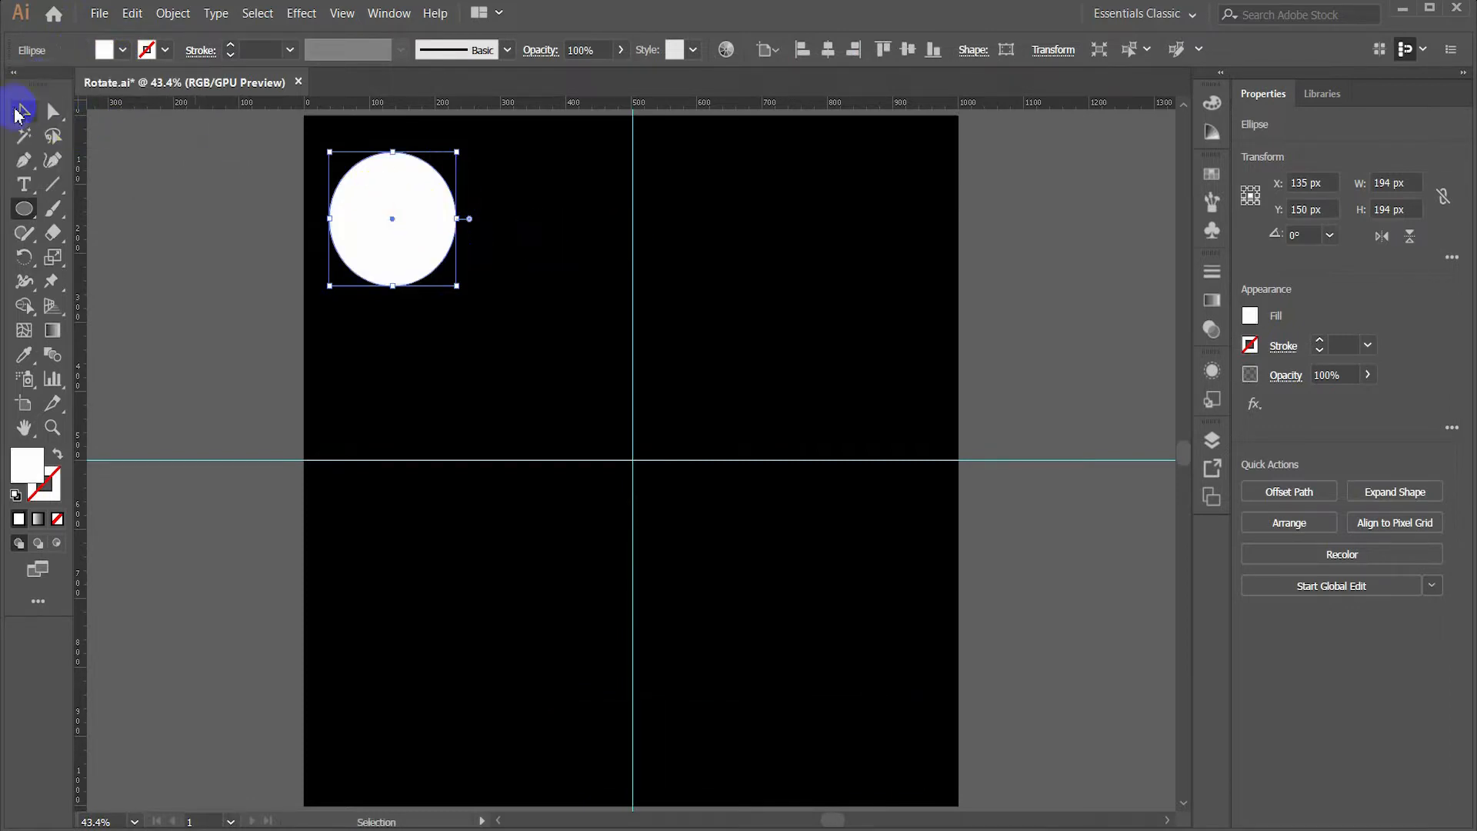
- Duplicate the circle about 128 px to its right and intersect the two overlapping circles into a leaf shape
left_click(23, 113)
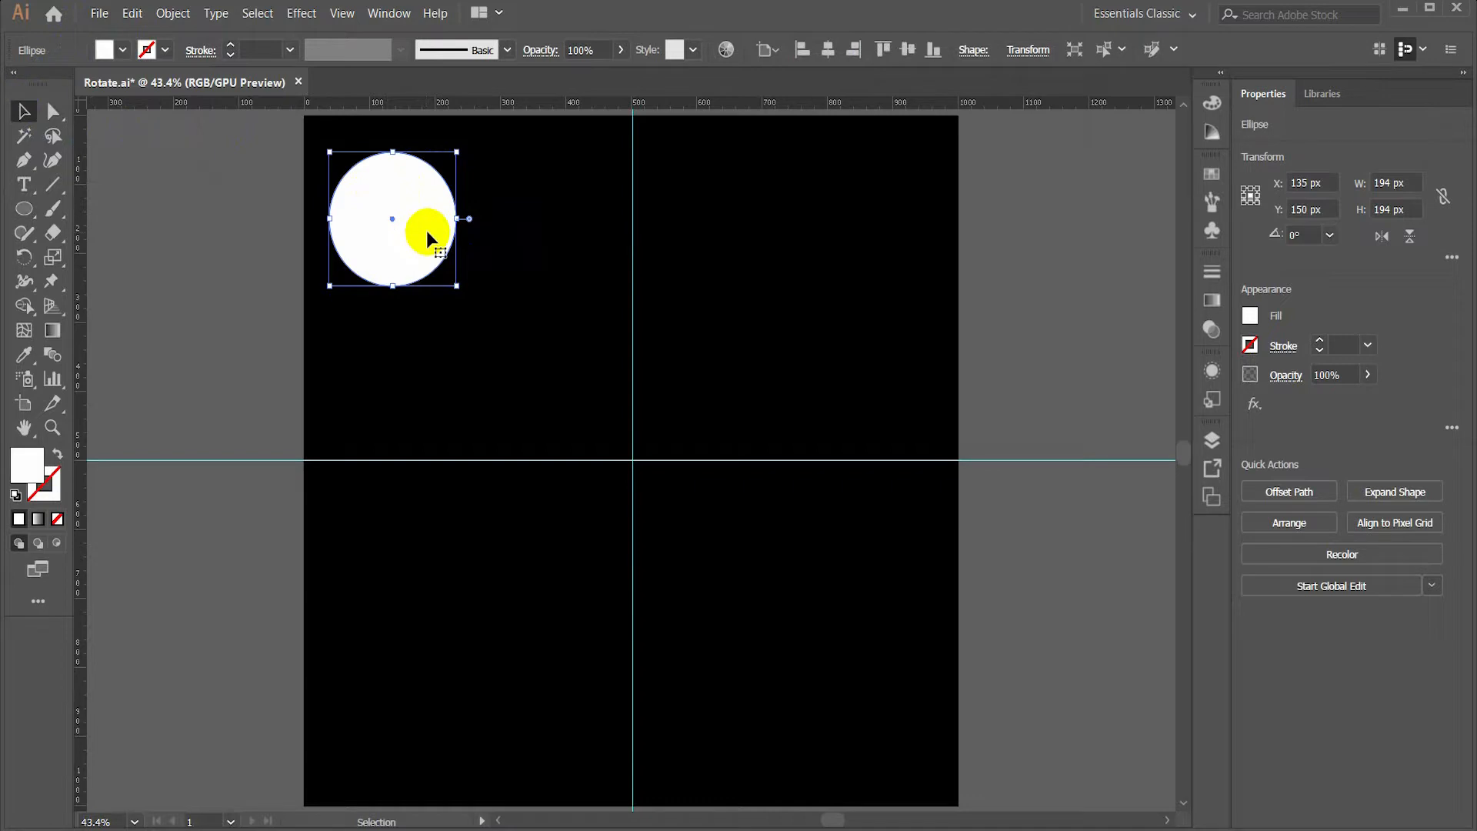
left_click_drag(428, 237, 512, 237)
left_click_drag(295, 158, 514, 274)
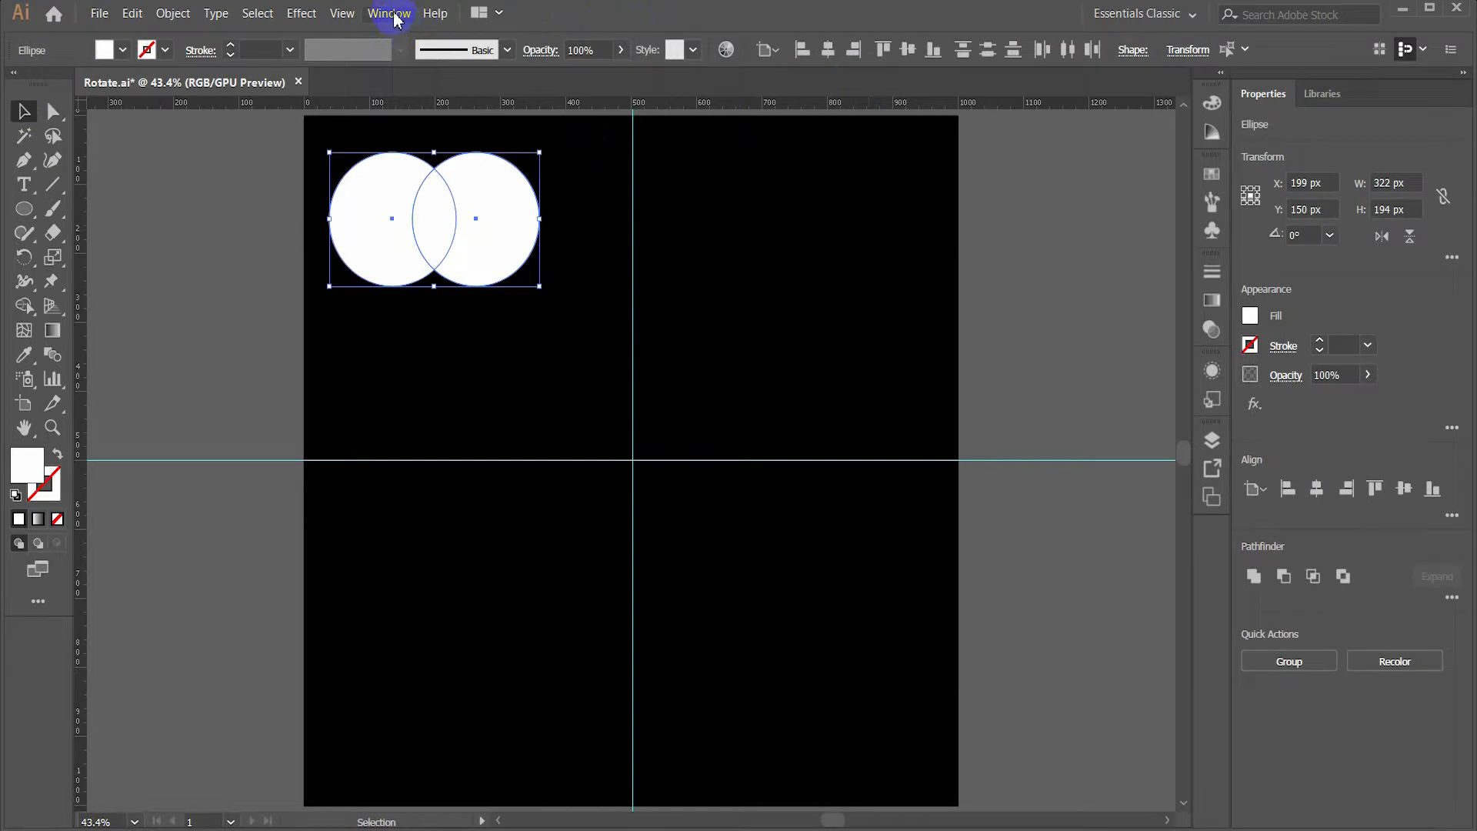
left_click(390, 14)
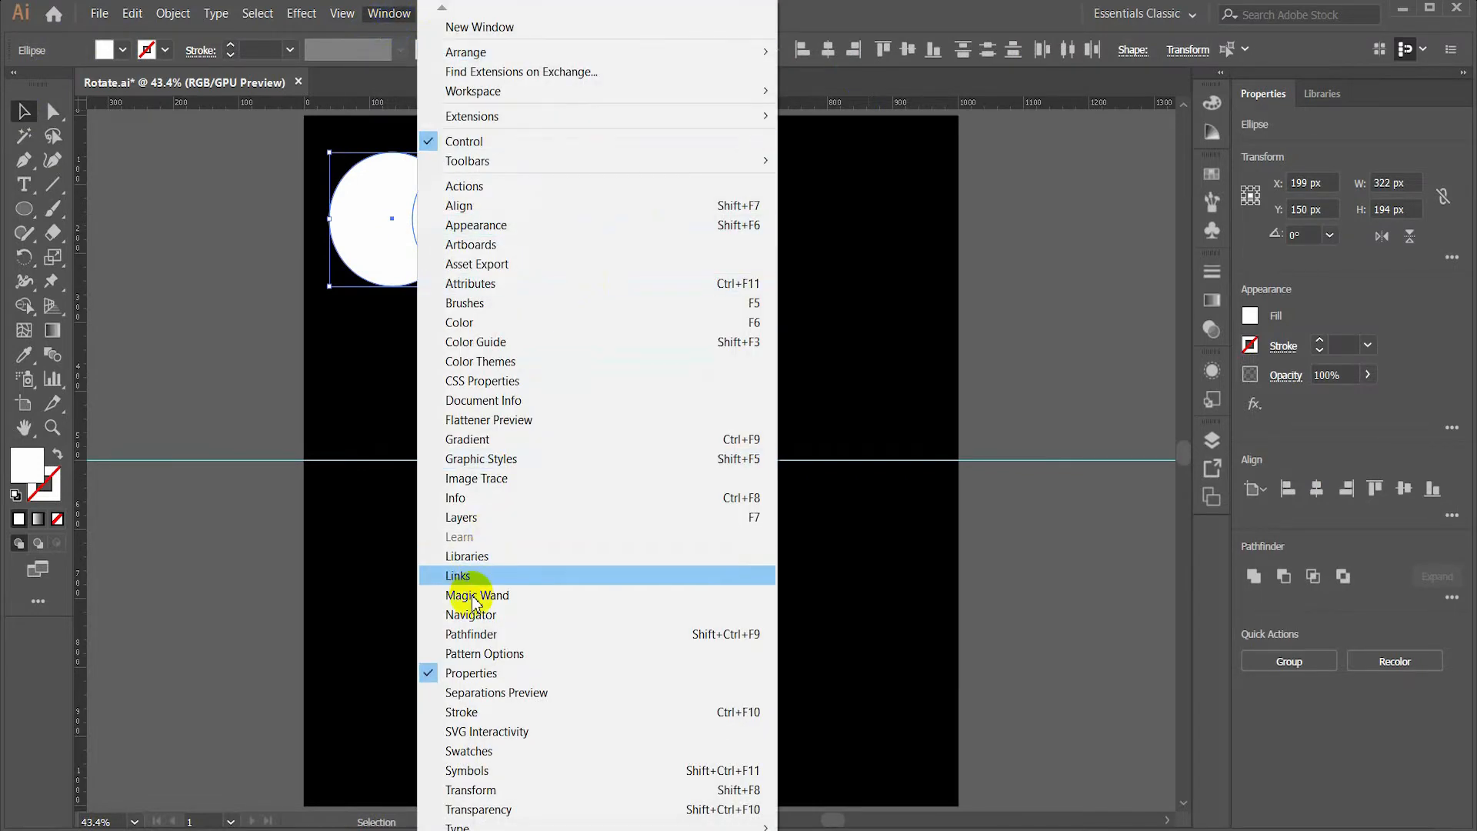
left_click(475, 639)
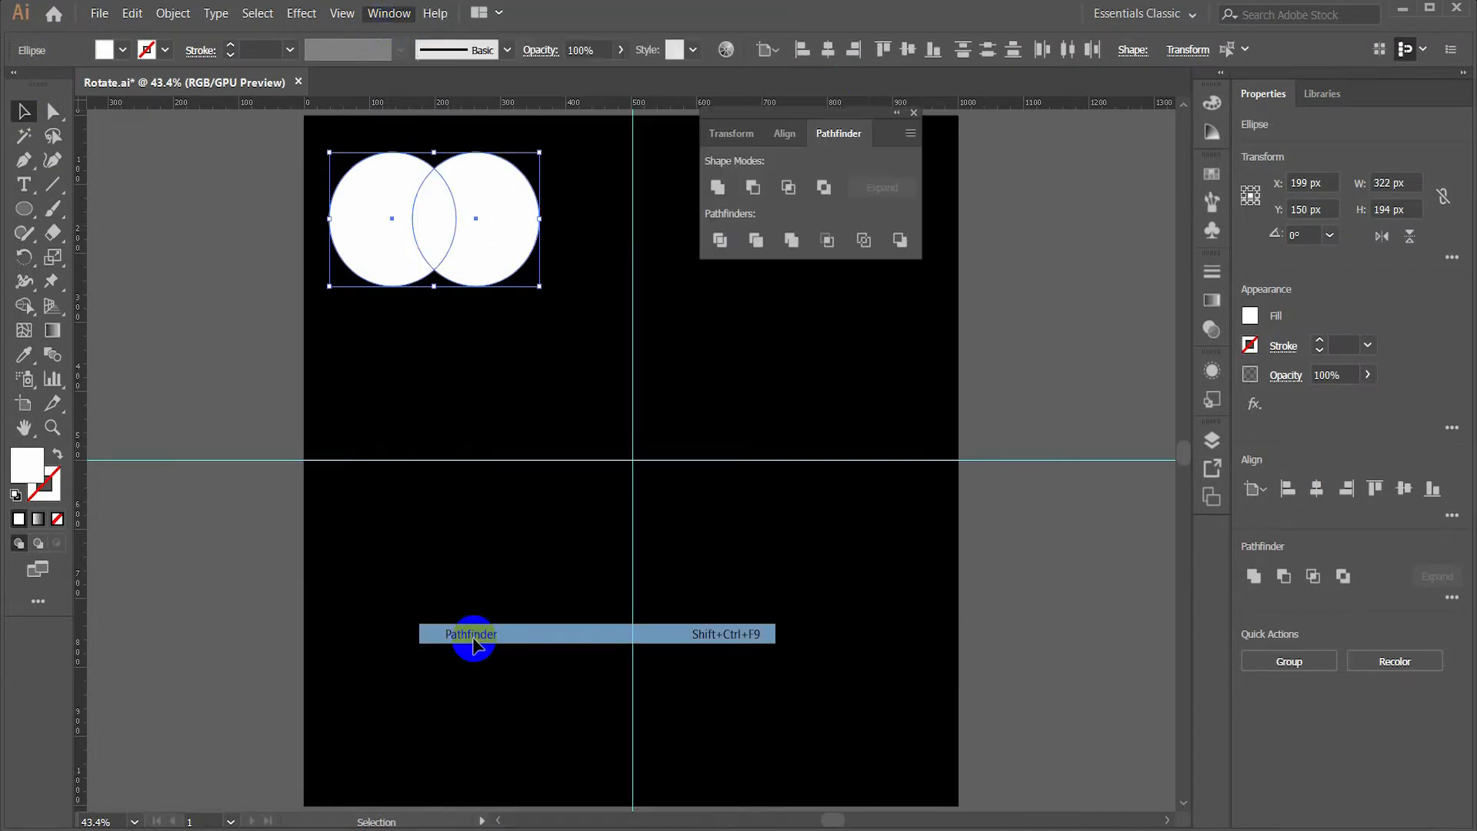
left_click(787, 188)
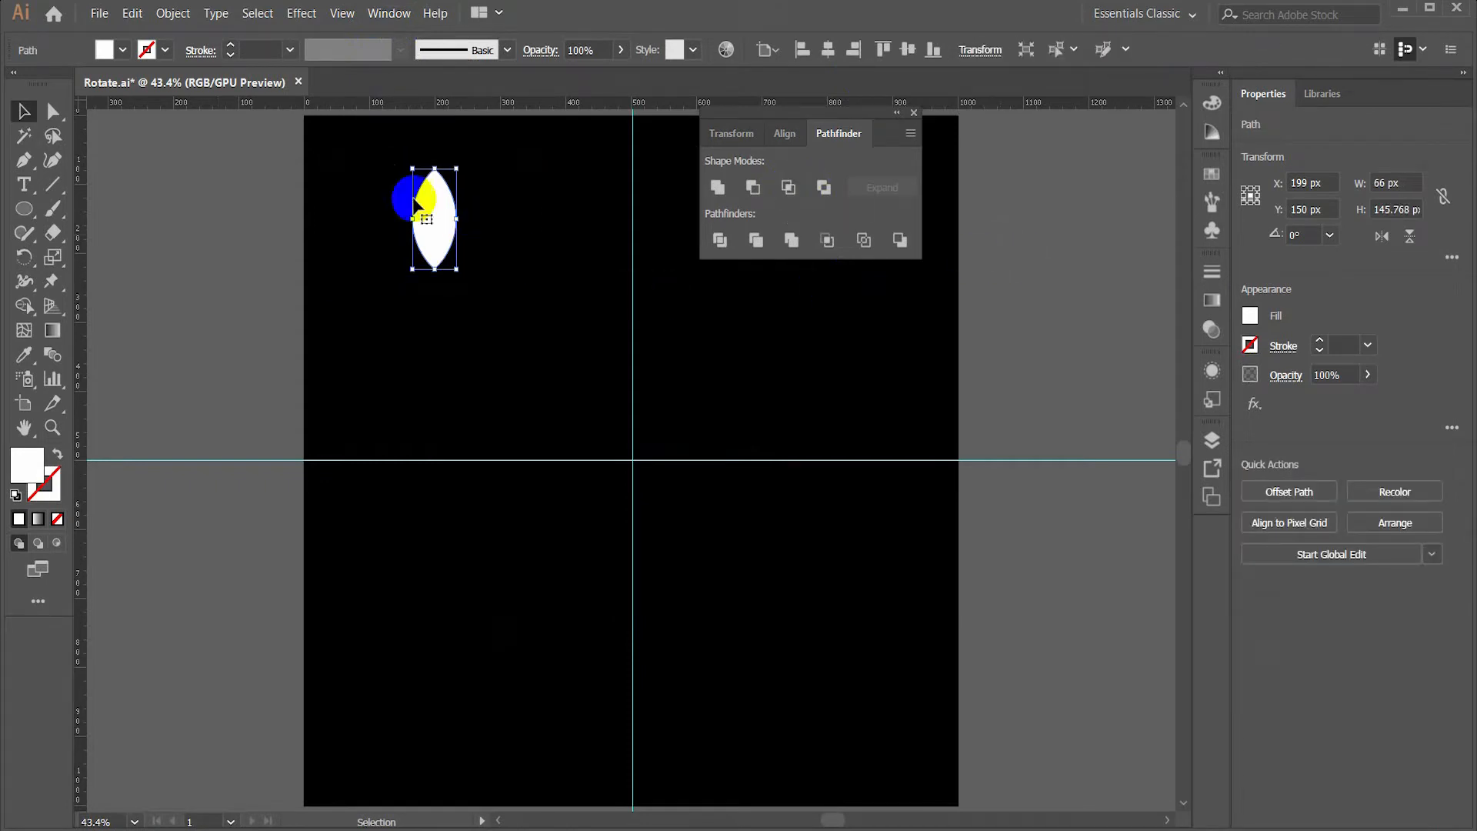
- Duplicate the leaf so two copies stand side by side, at about X 91 px and X 265 px
left_click(431, 224)
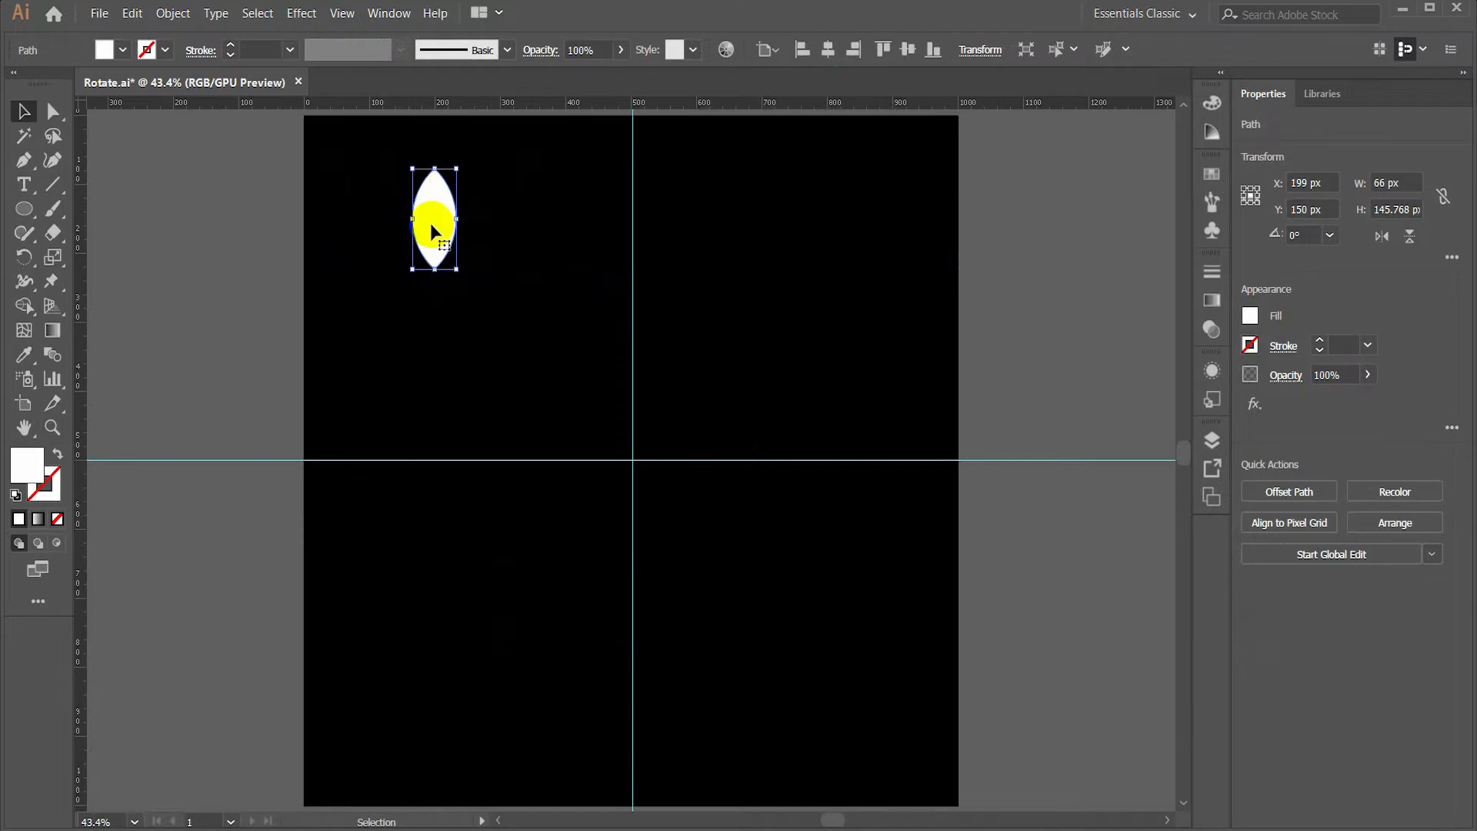
left_click_drag(432, 223, 363, 226)
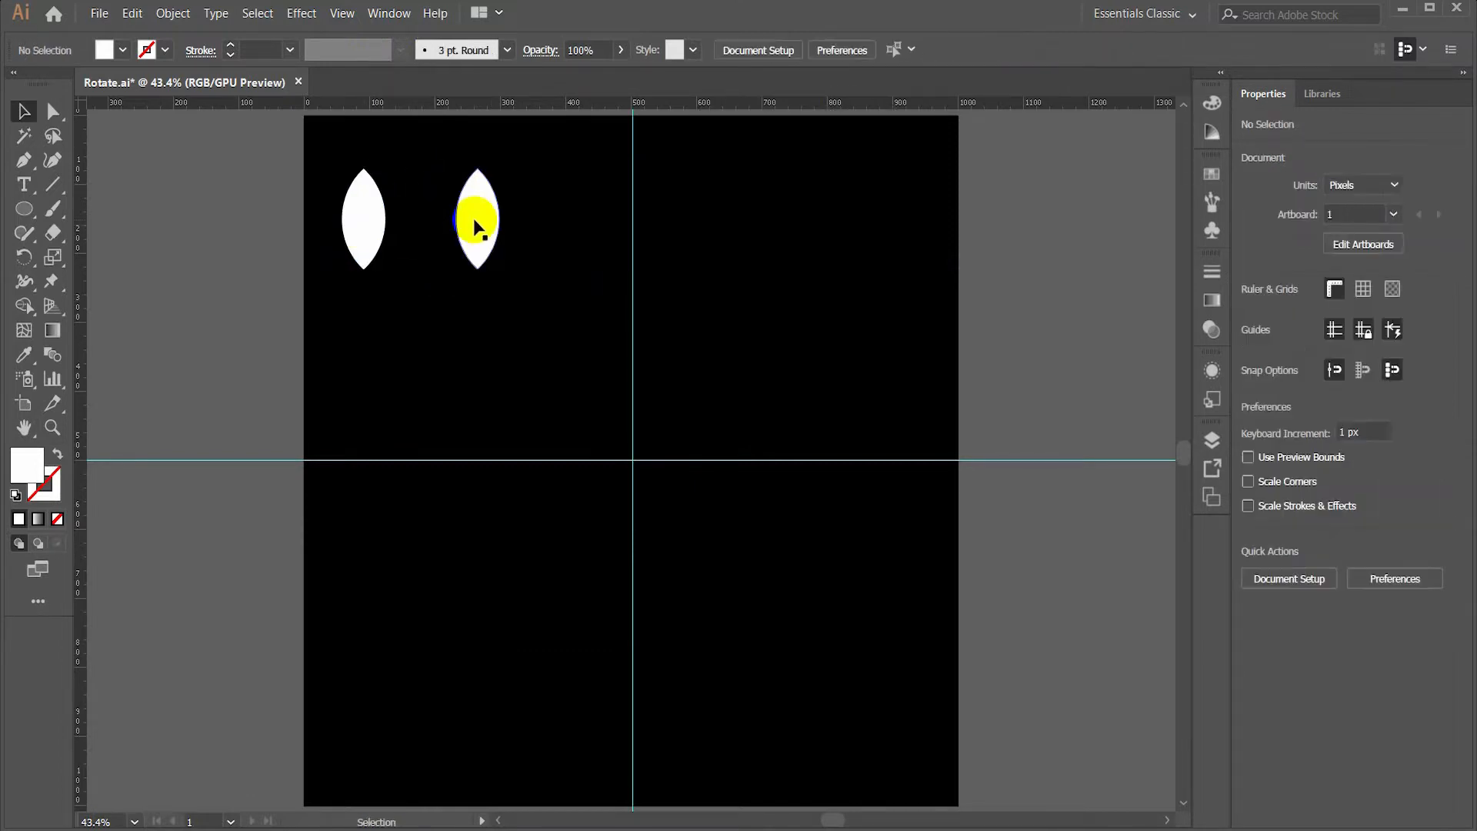
- Give the right-hand leaf no fill and a white 6 pt stroke
left_click(474, 220)
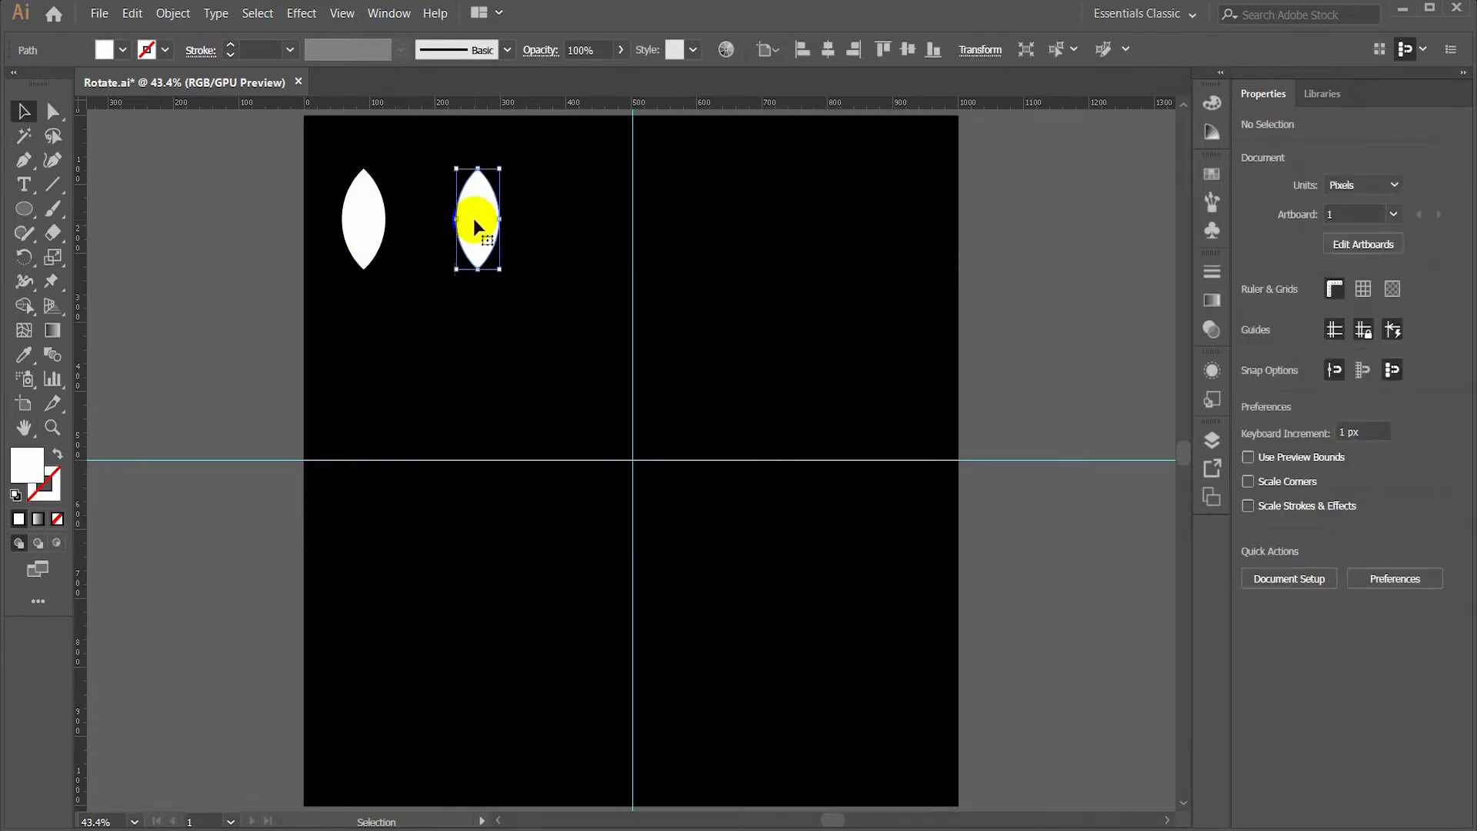
left_click(124, 52)
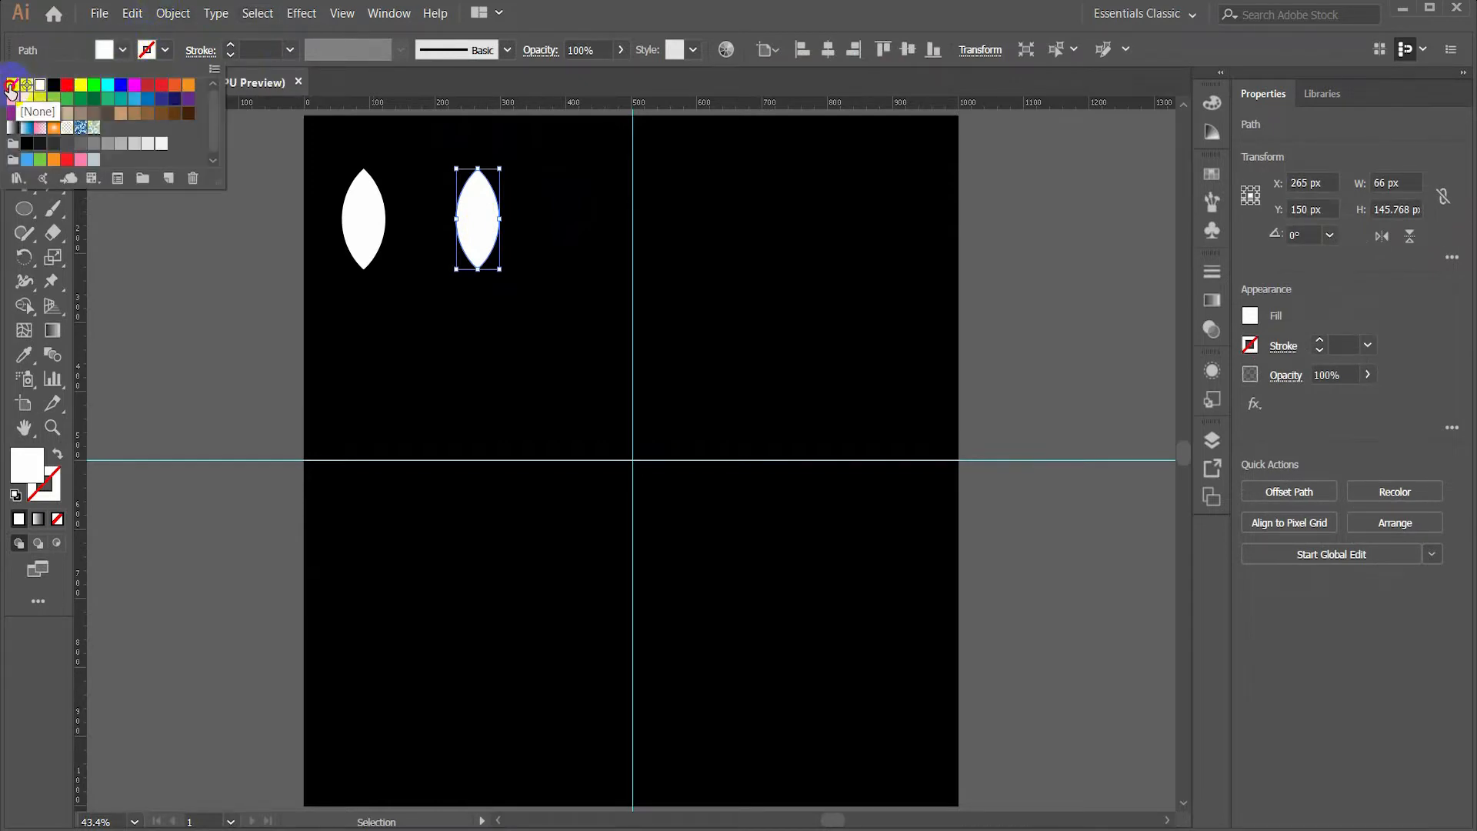
left_click(12, 84)
left_click(169, 52)
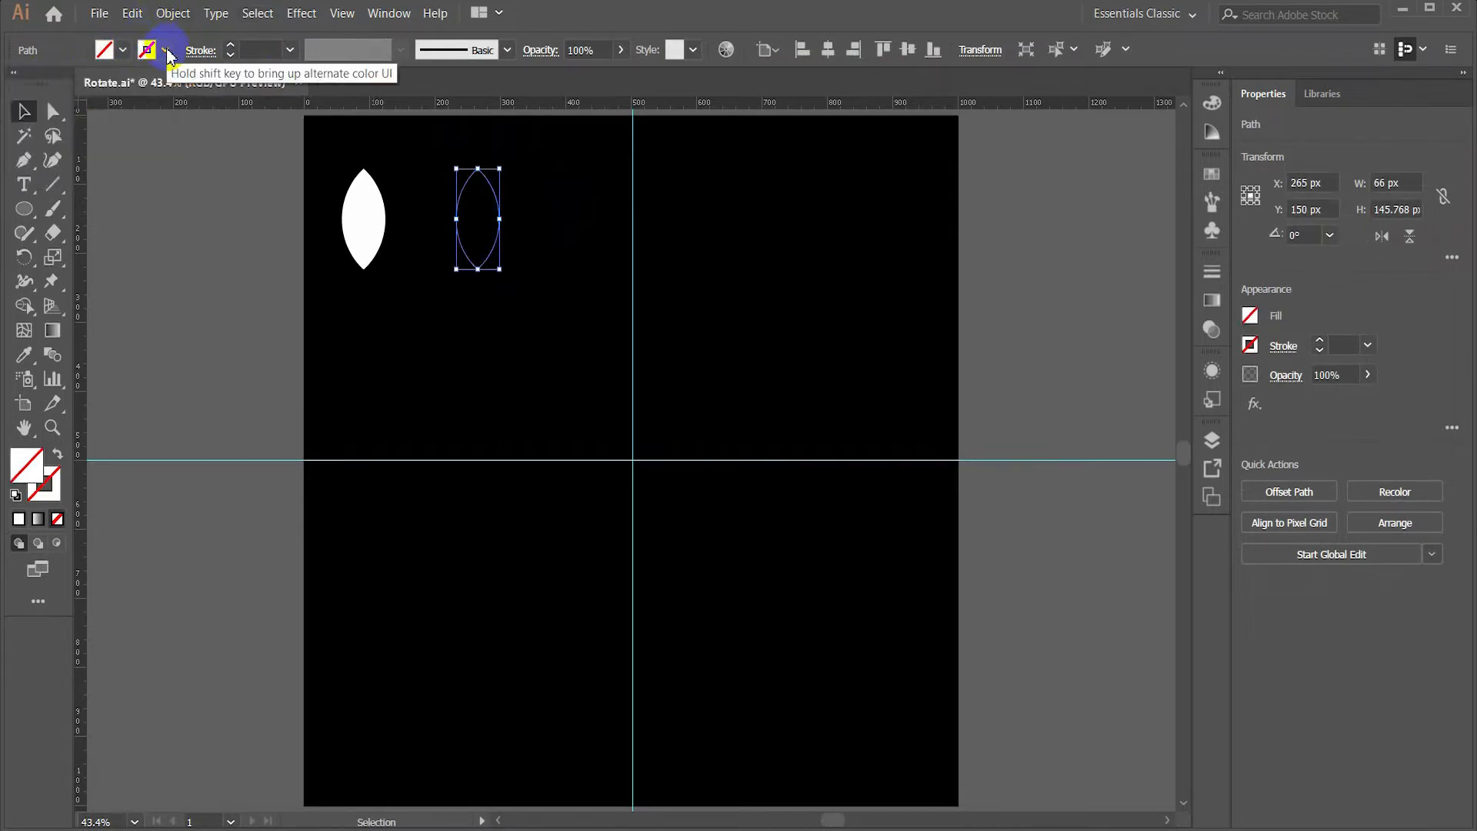
left_click(168, 52)
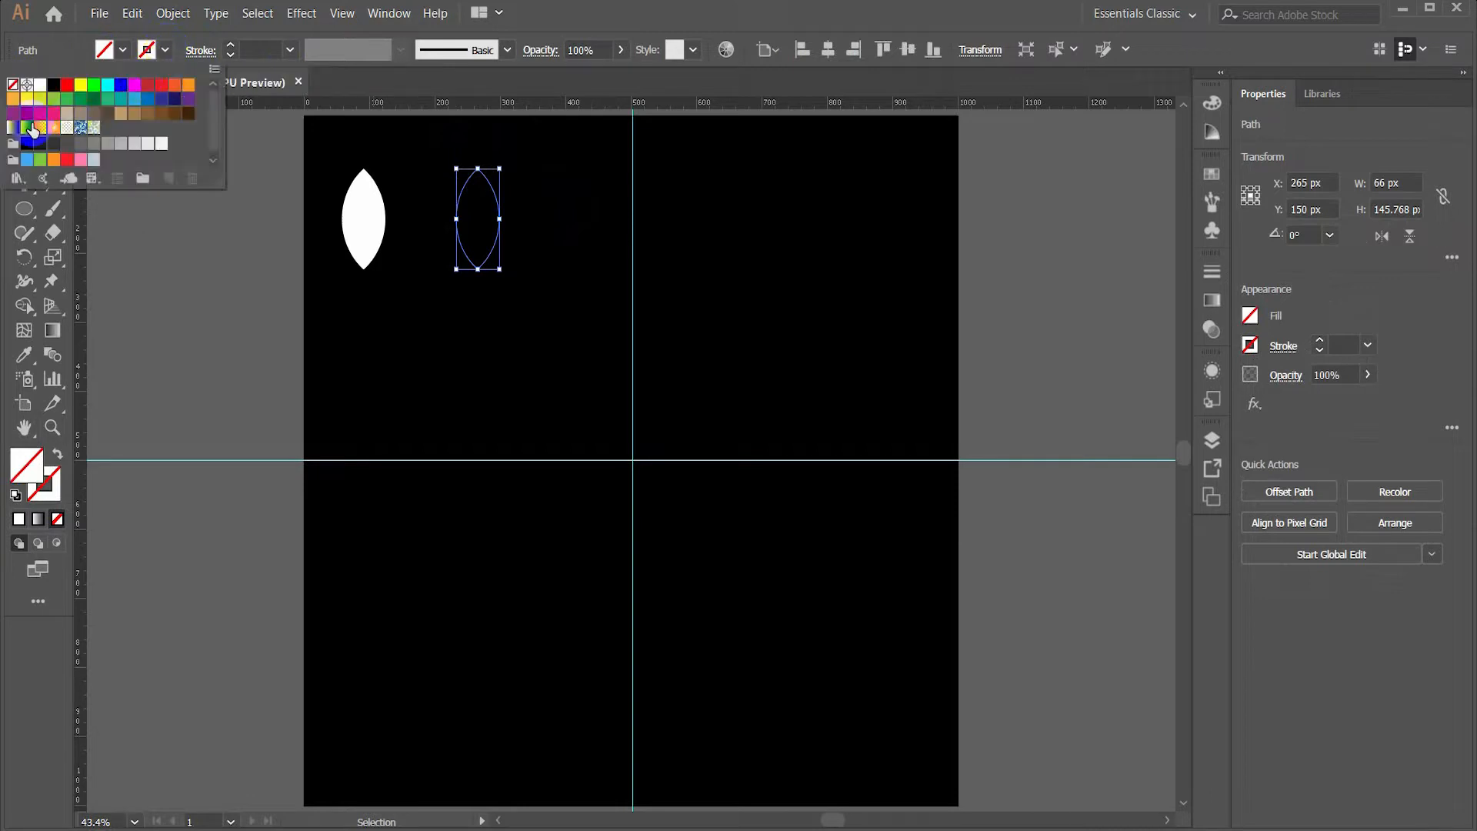
left_click(40, 83)
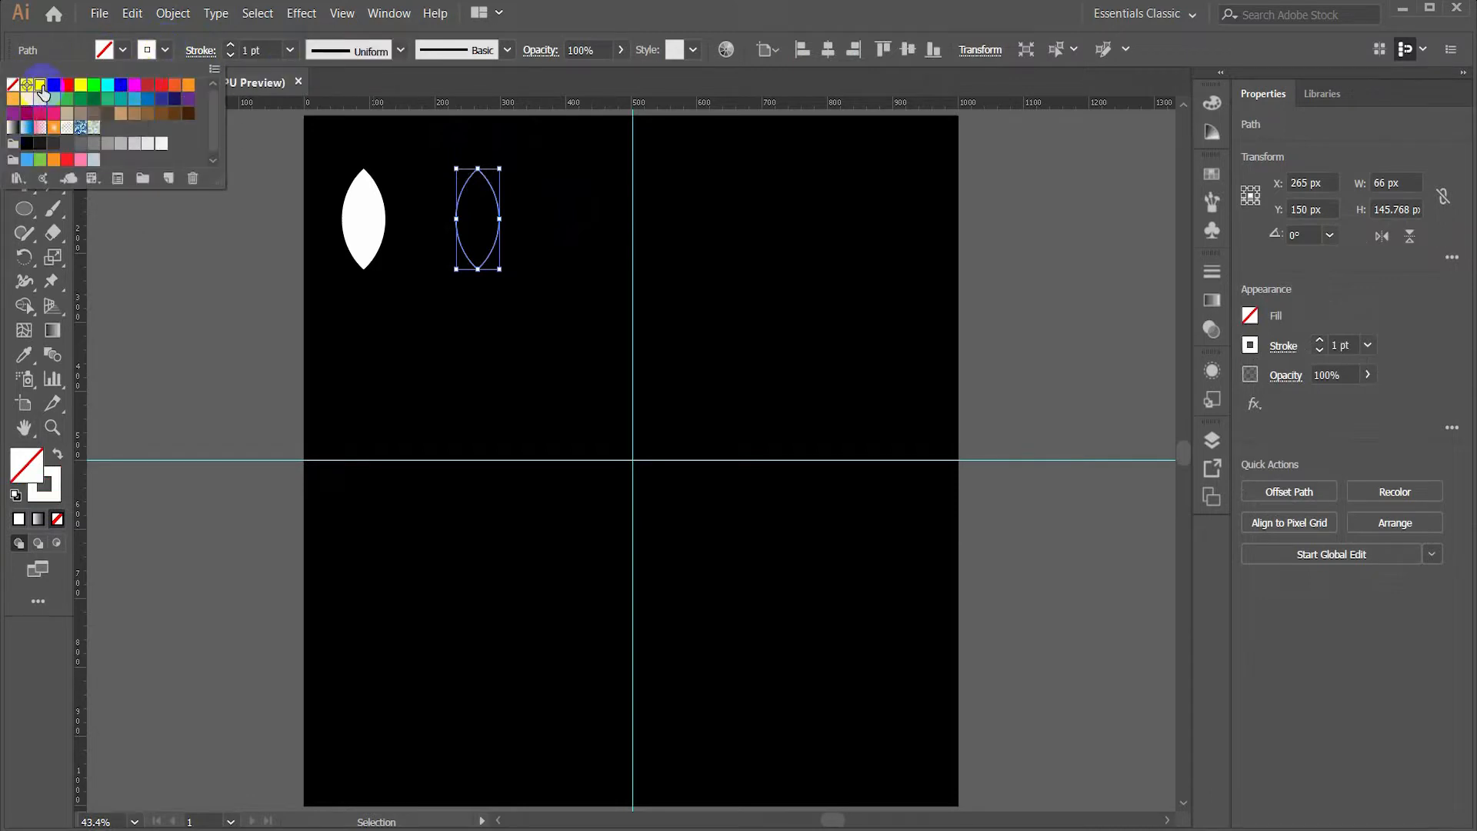
left_click(232, 46)
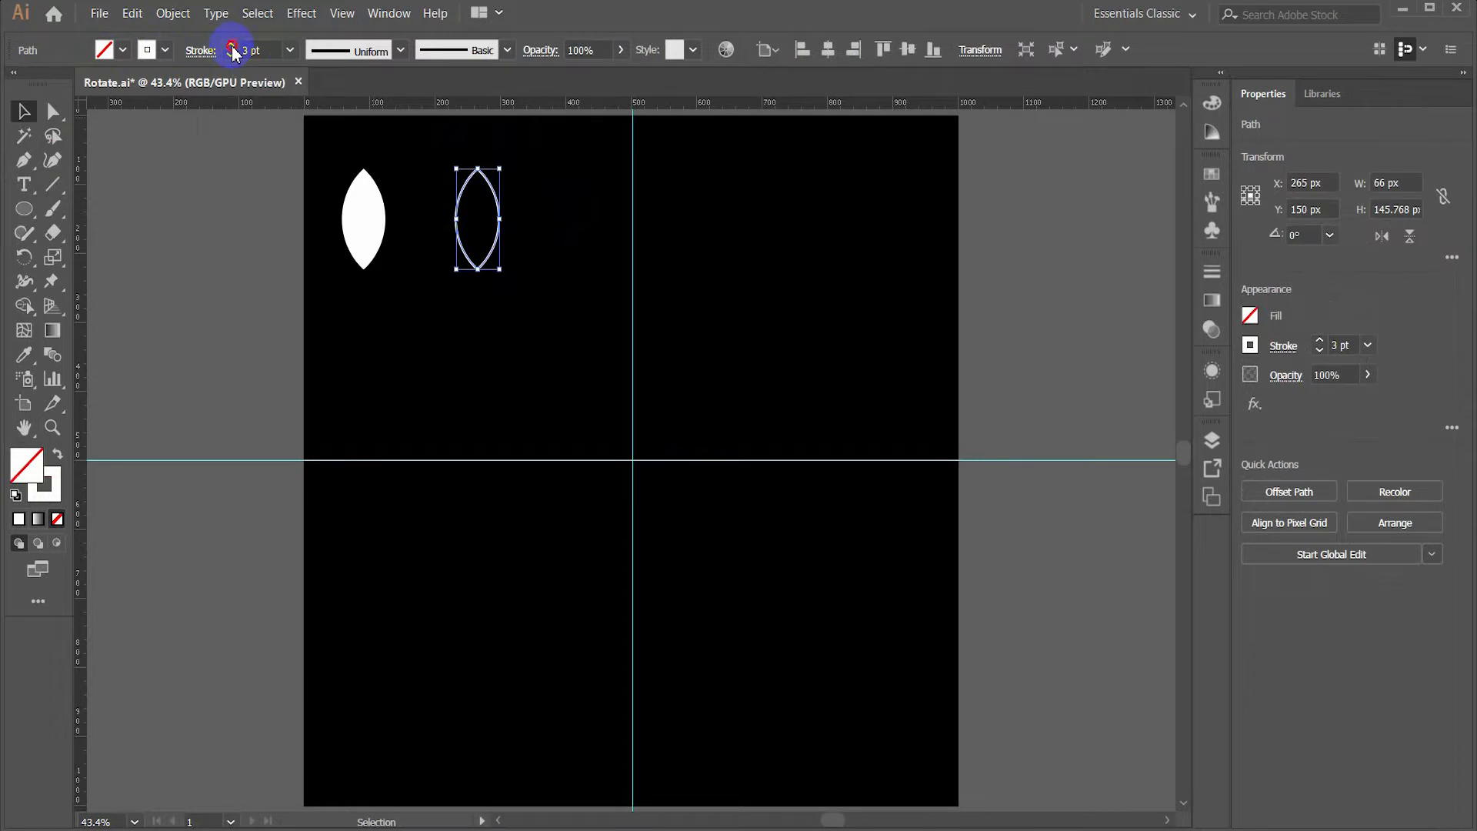
left_click(231, 46)
left_click(231, 47)
left_click(231, 47)
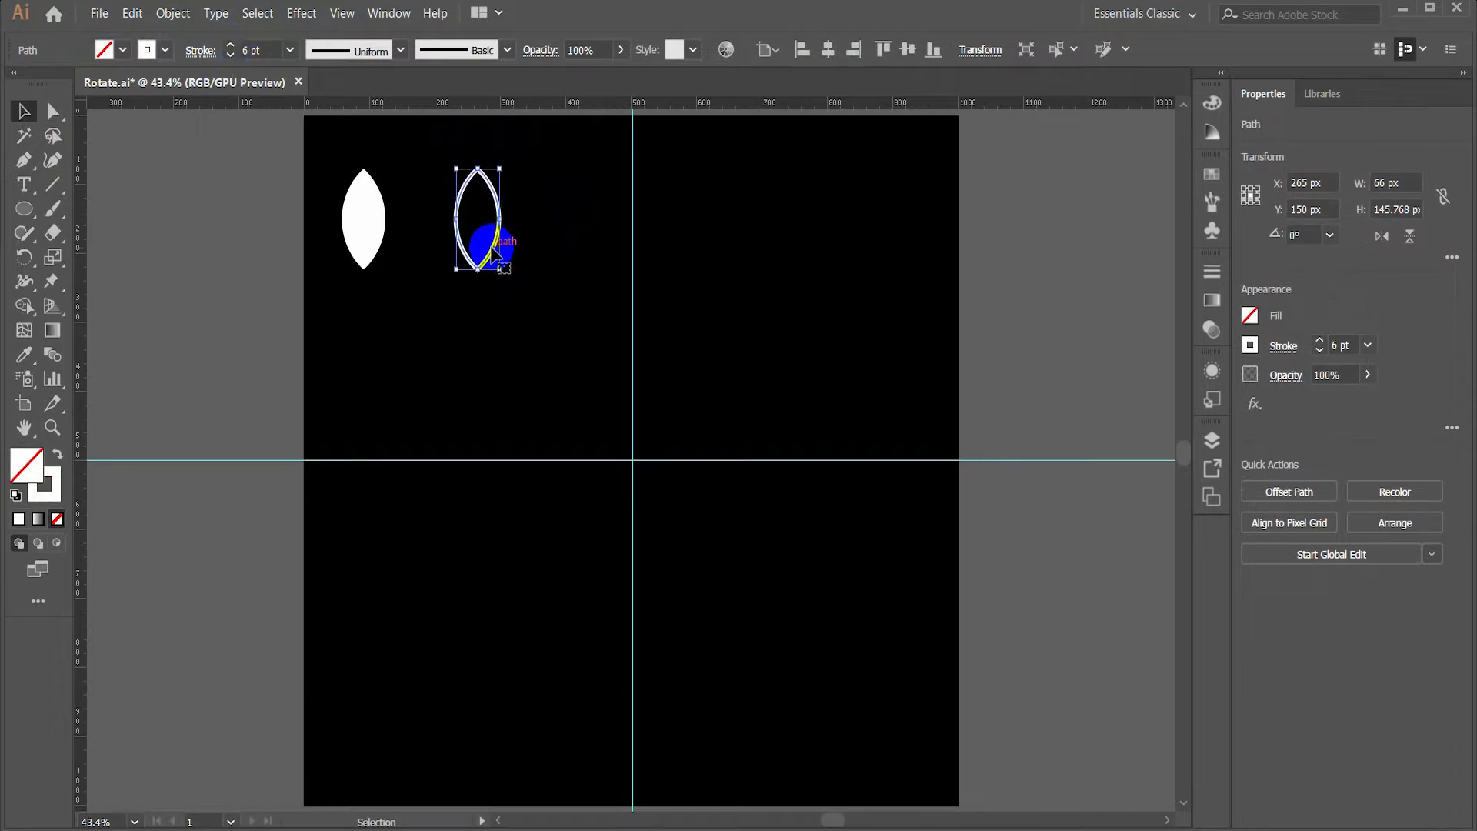
- Expand the stroked right-hand leaf into a filled outline shape
left_click(170, 16)
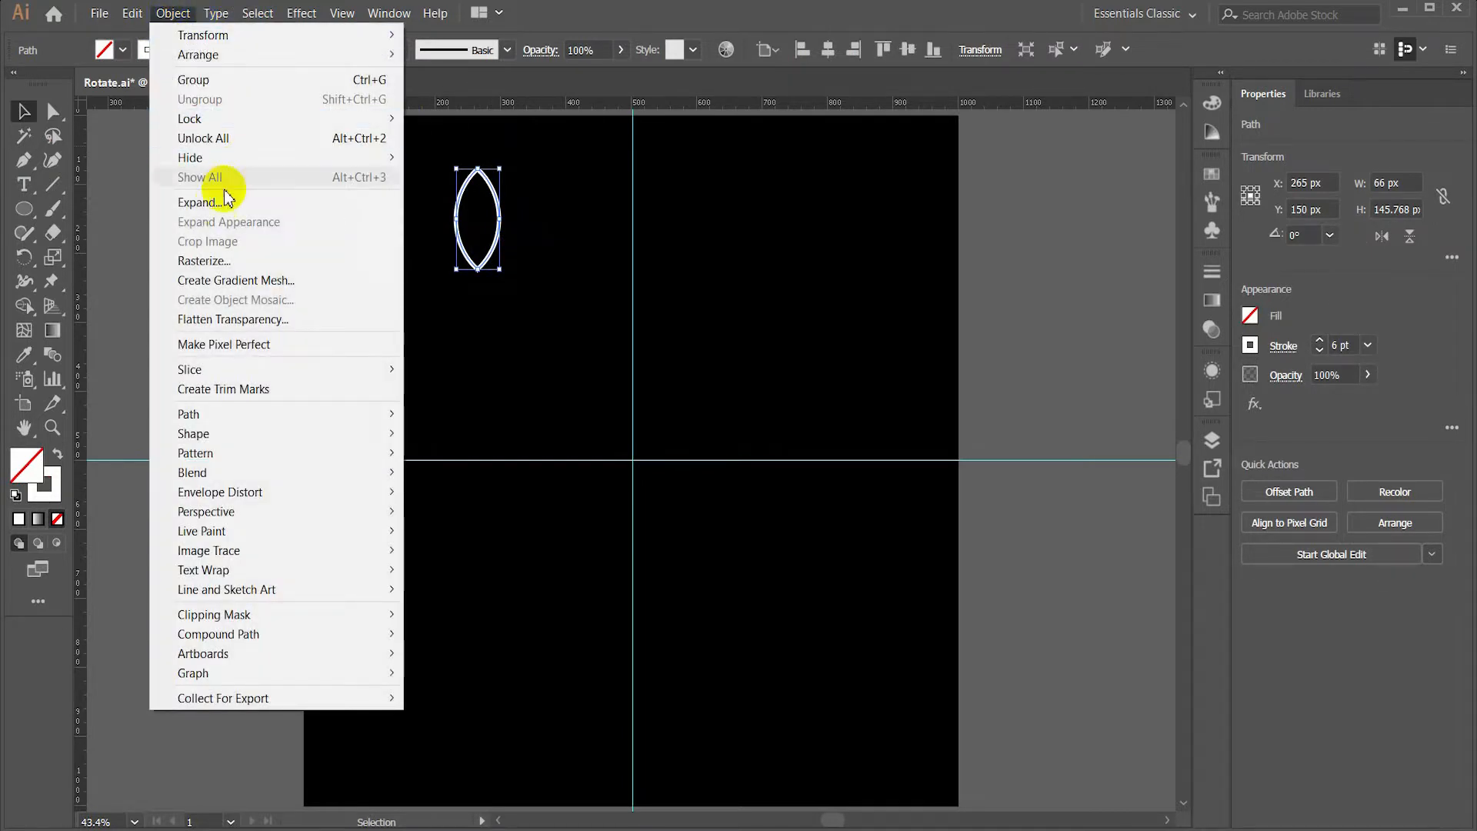
left_click(350, 204)
left_click(676, 544)
left_click(549, 254)
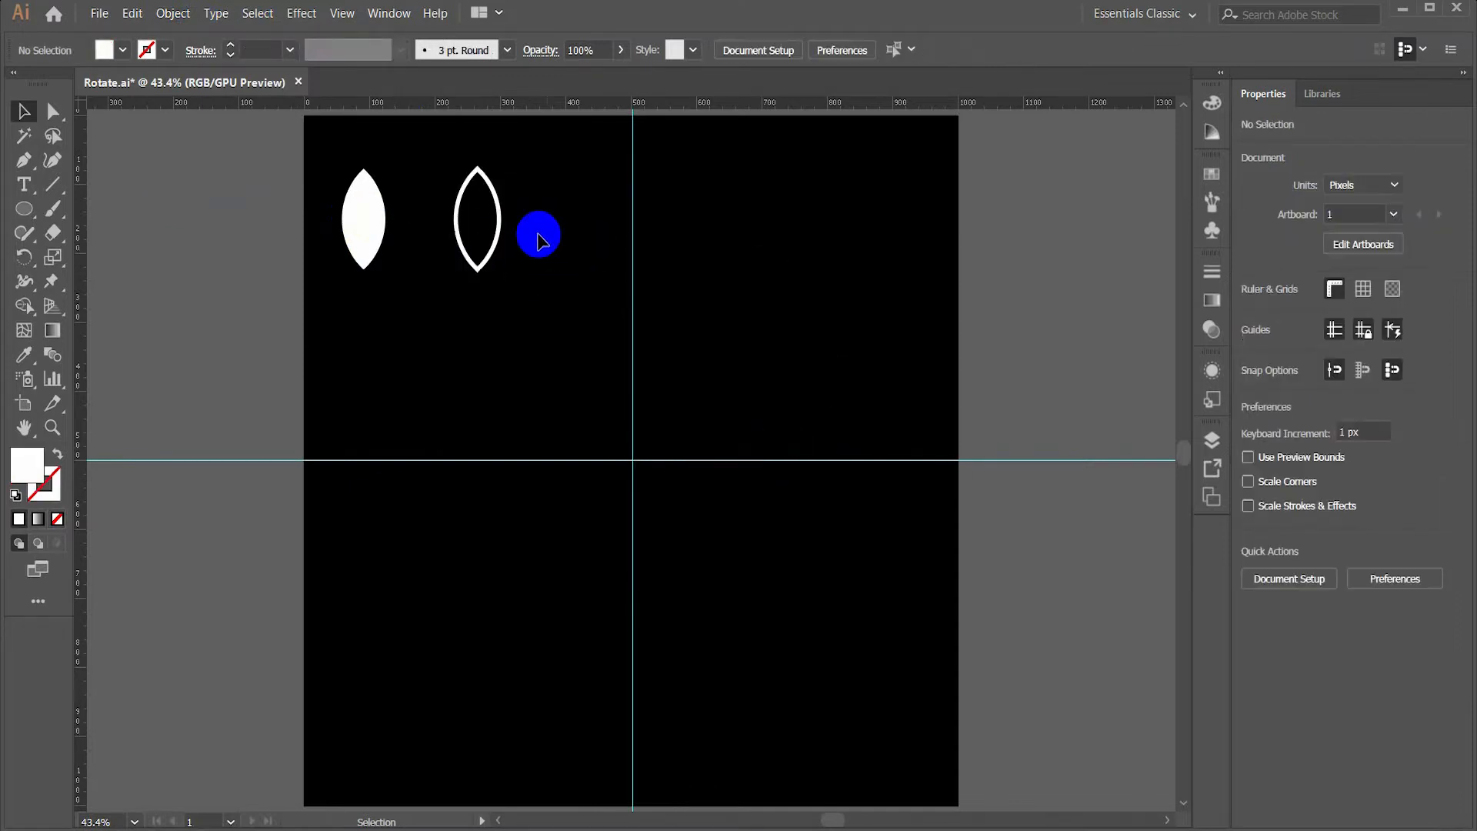
left_click(491, 250)
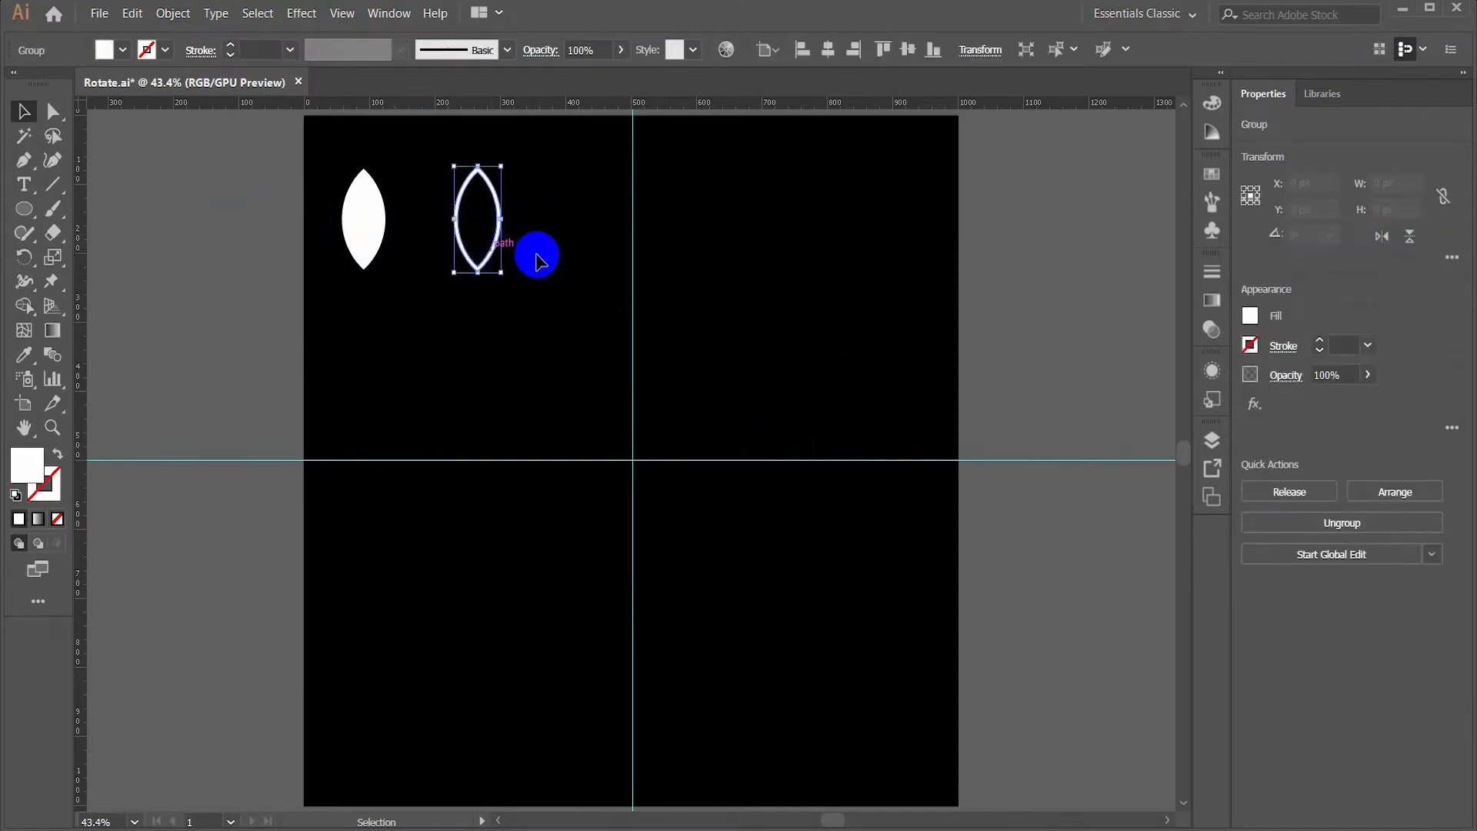
- Copy the solid leaf into the outlined leaf and scale the copy down to about 44 × 98 px
left_click(363, 226)
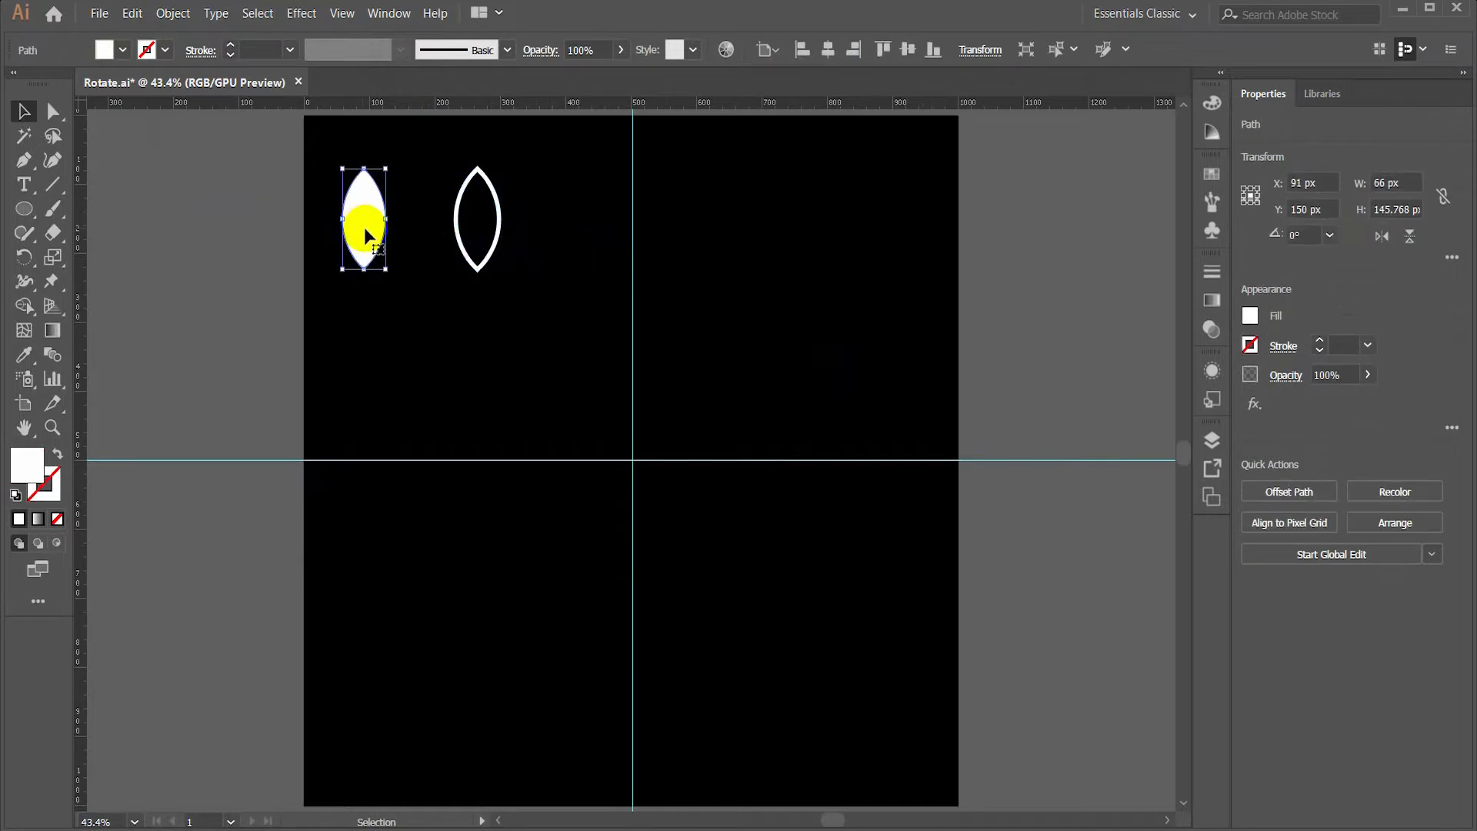
left_click_drag(366, 234, 478, 237)
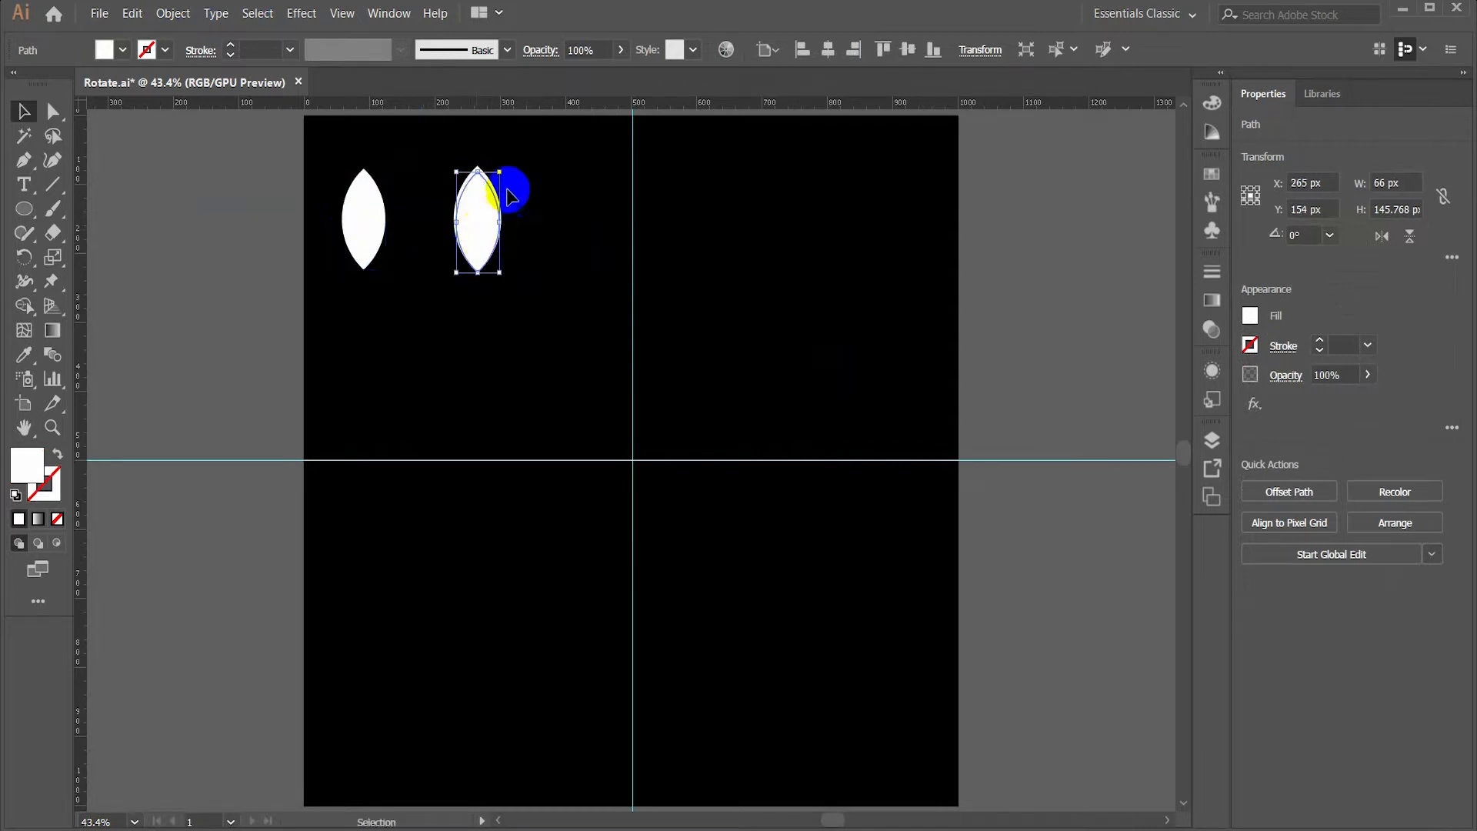
left_click_drag(501, 172, 499, 194)
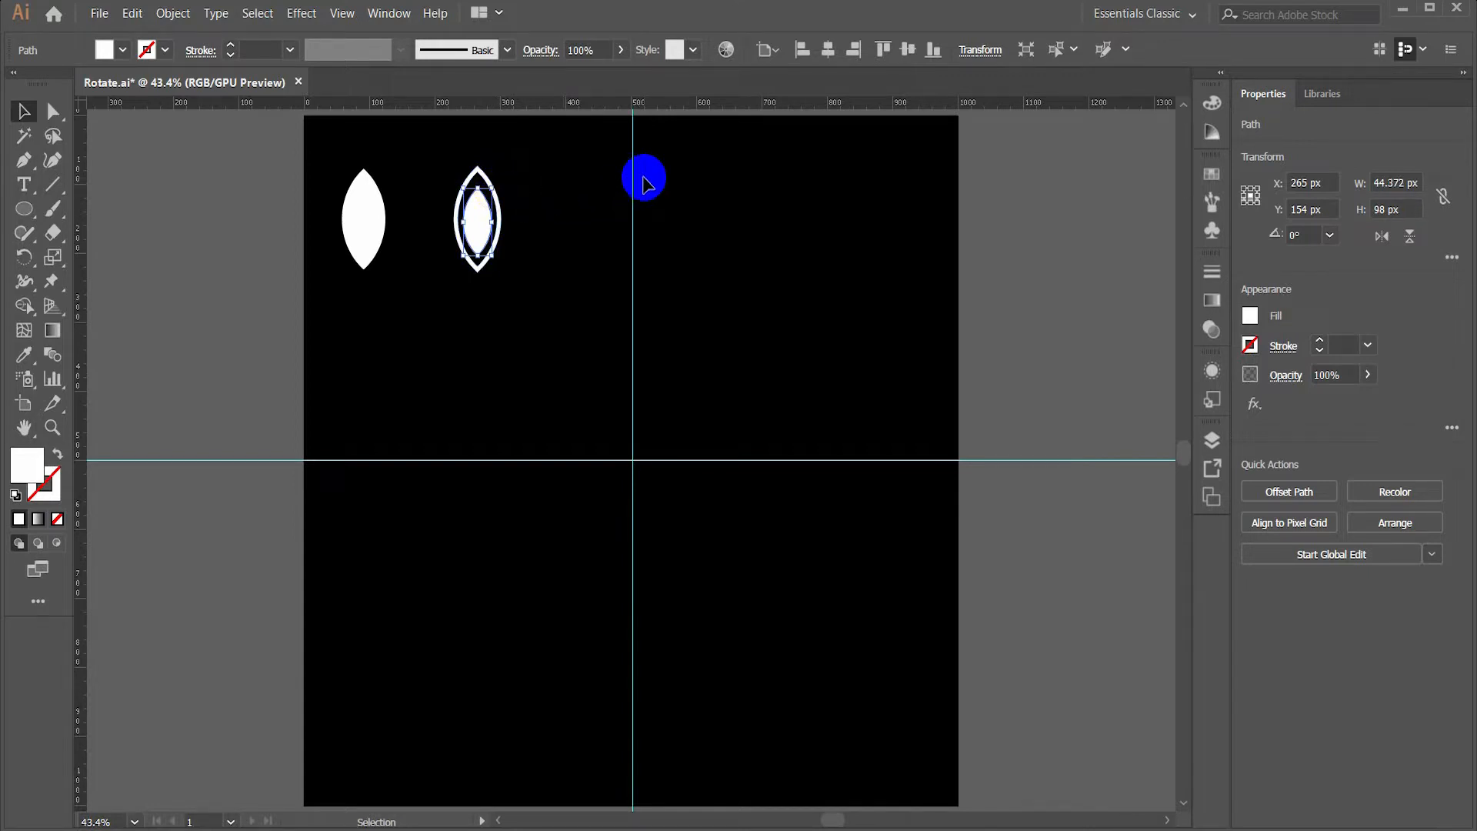
- Move the small inner leaf straight down inside the outlined leaf to Y 170 px
key("Down")
key("Down")
key("Down")
key("Down")
key("Down")
key("Down")
key("Down")
key("Down")
key("Down")
key("Down")
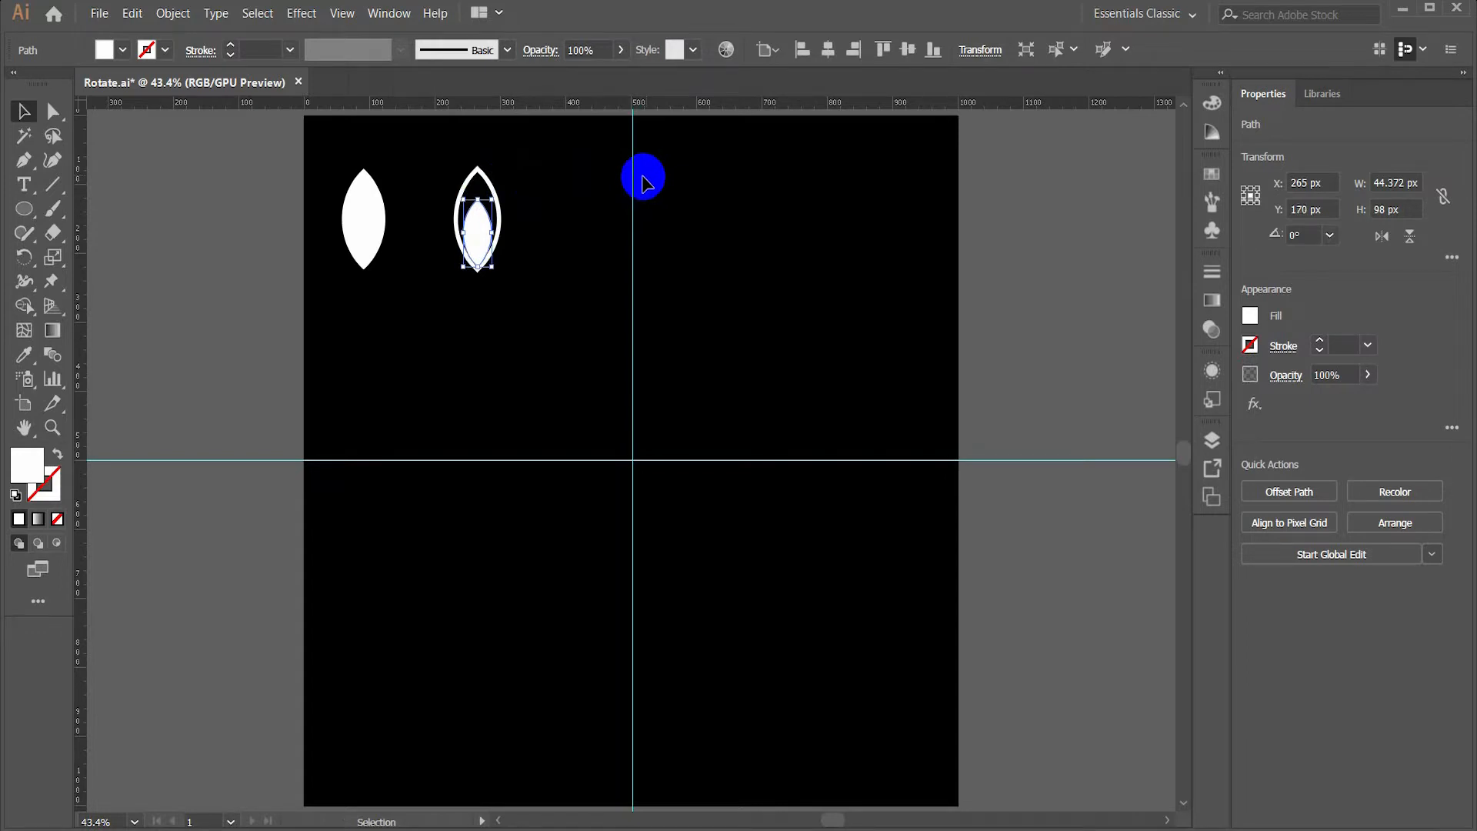
left_click(578, 201)
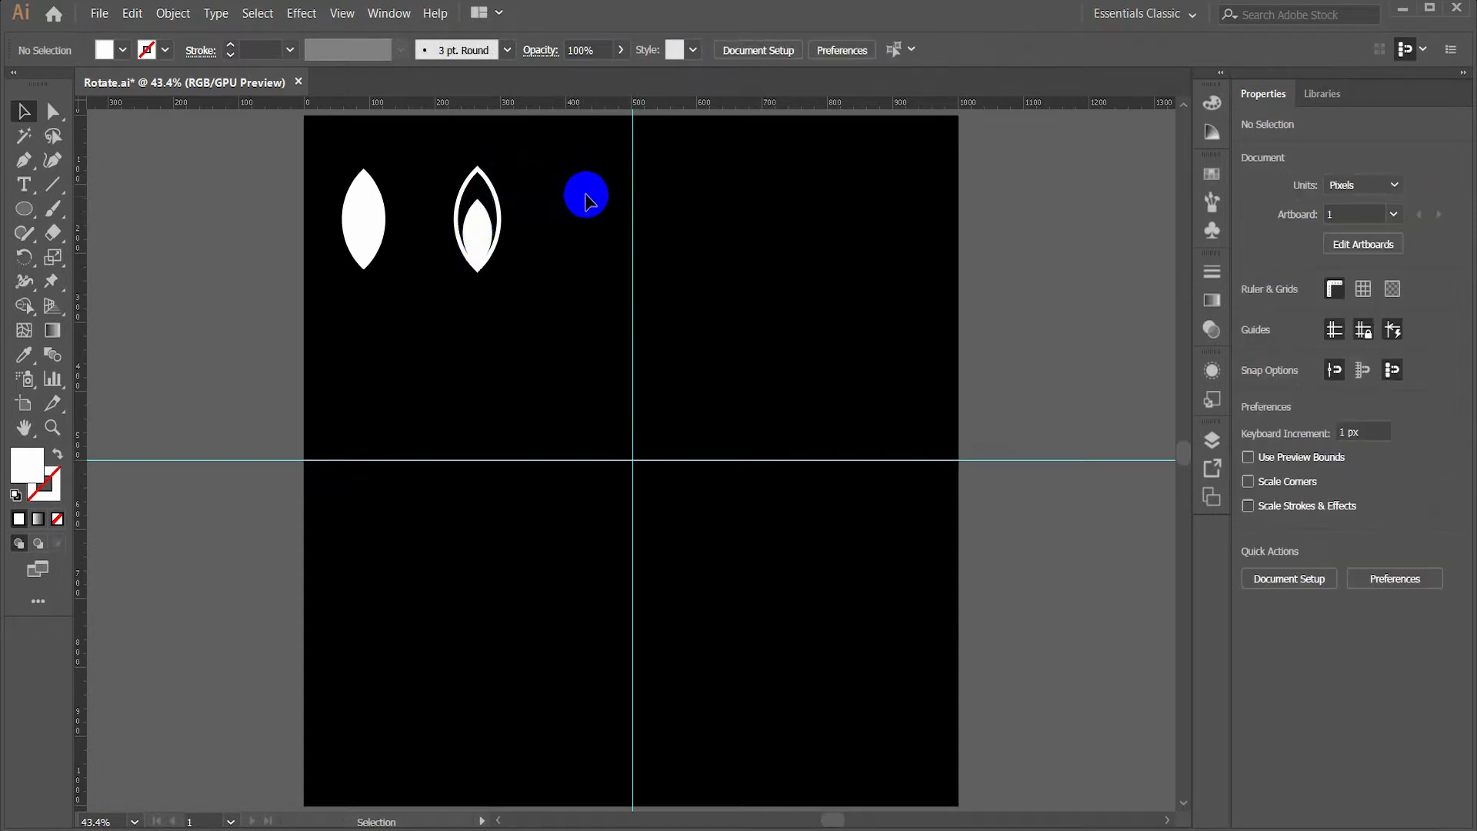
- Group the outlined leaf with the small solid leaf inside it
left_click_drag(539, 168, 456, 266)
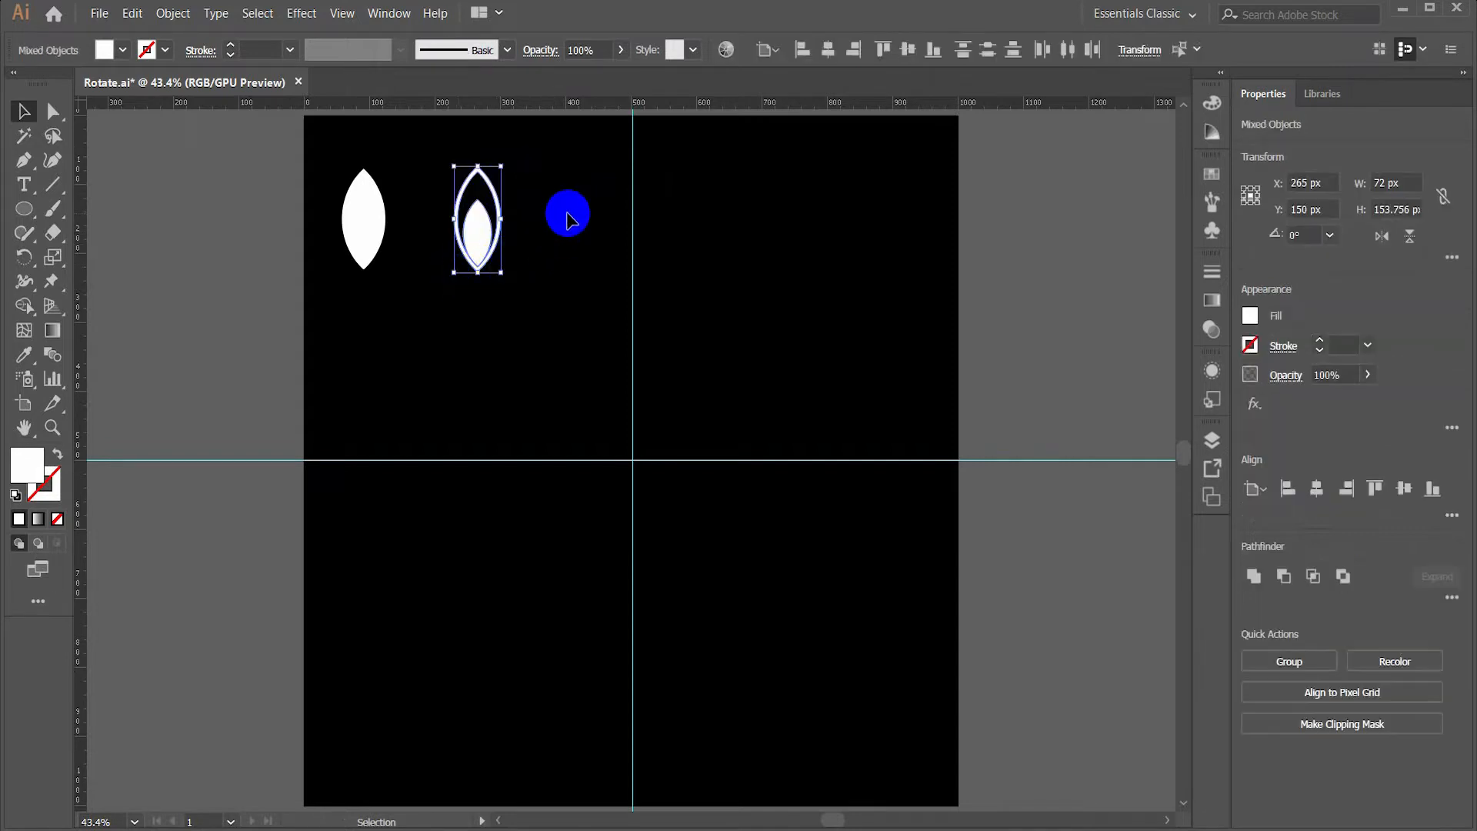
right_click(482, 233)
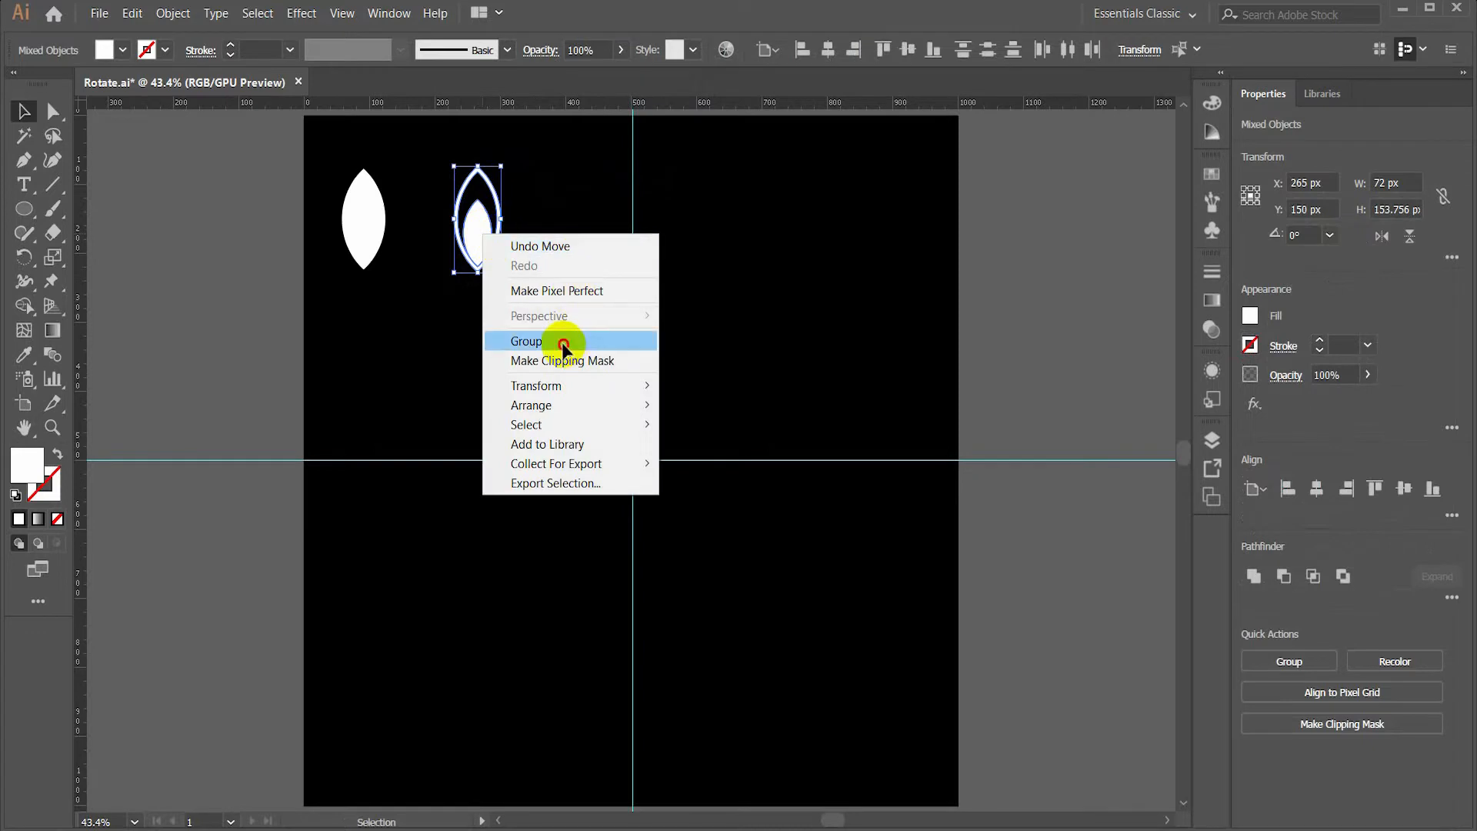
left_click(565, 350)
left_click(520, 164)
- Rotate the grouped leaf by 45° around its bottom tip anchor
left_click(471, 241)
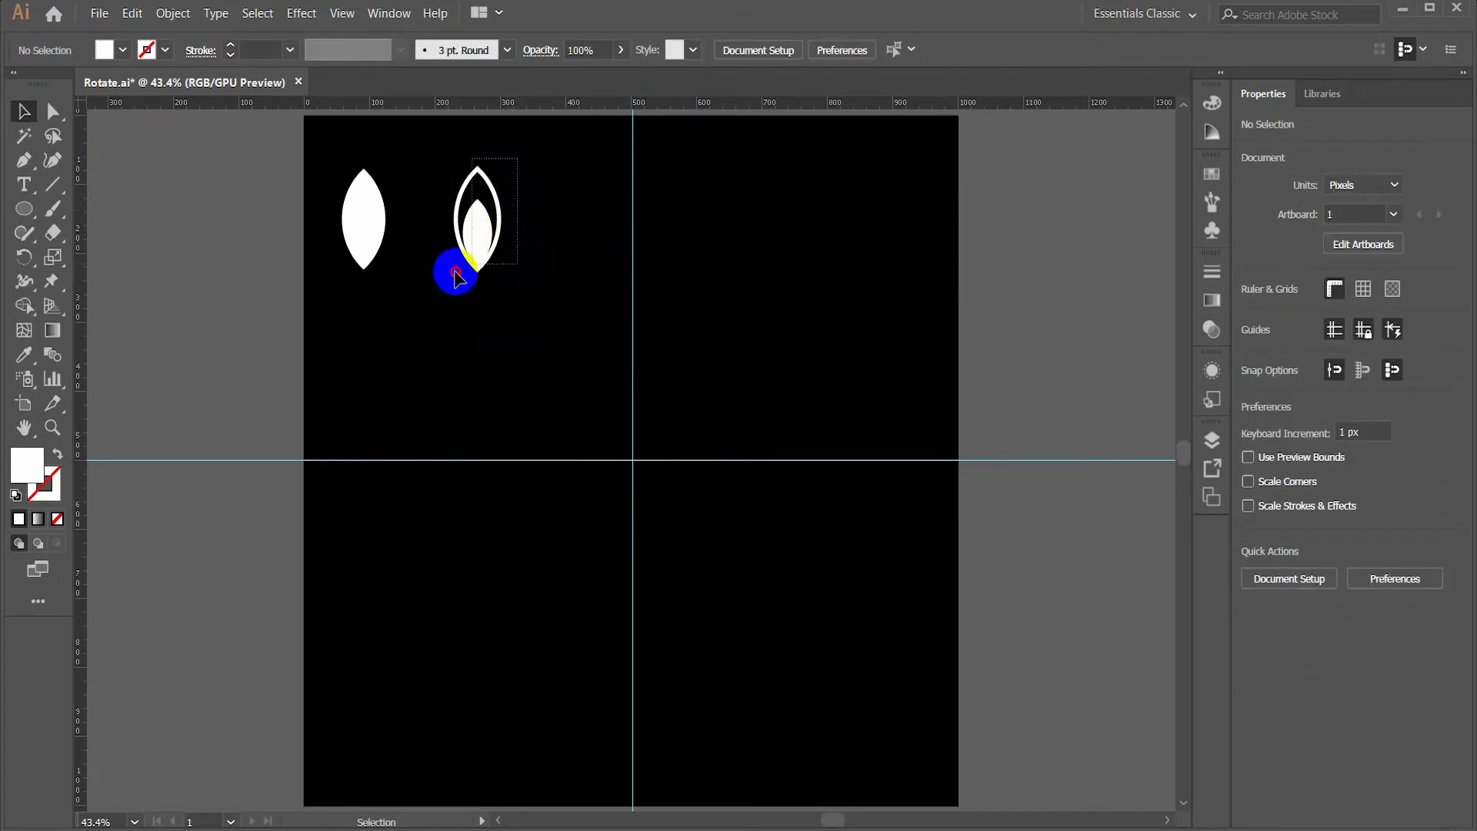
left_click(473, 271)
left_click(24, 257)
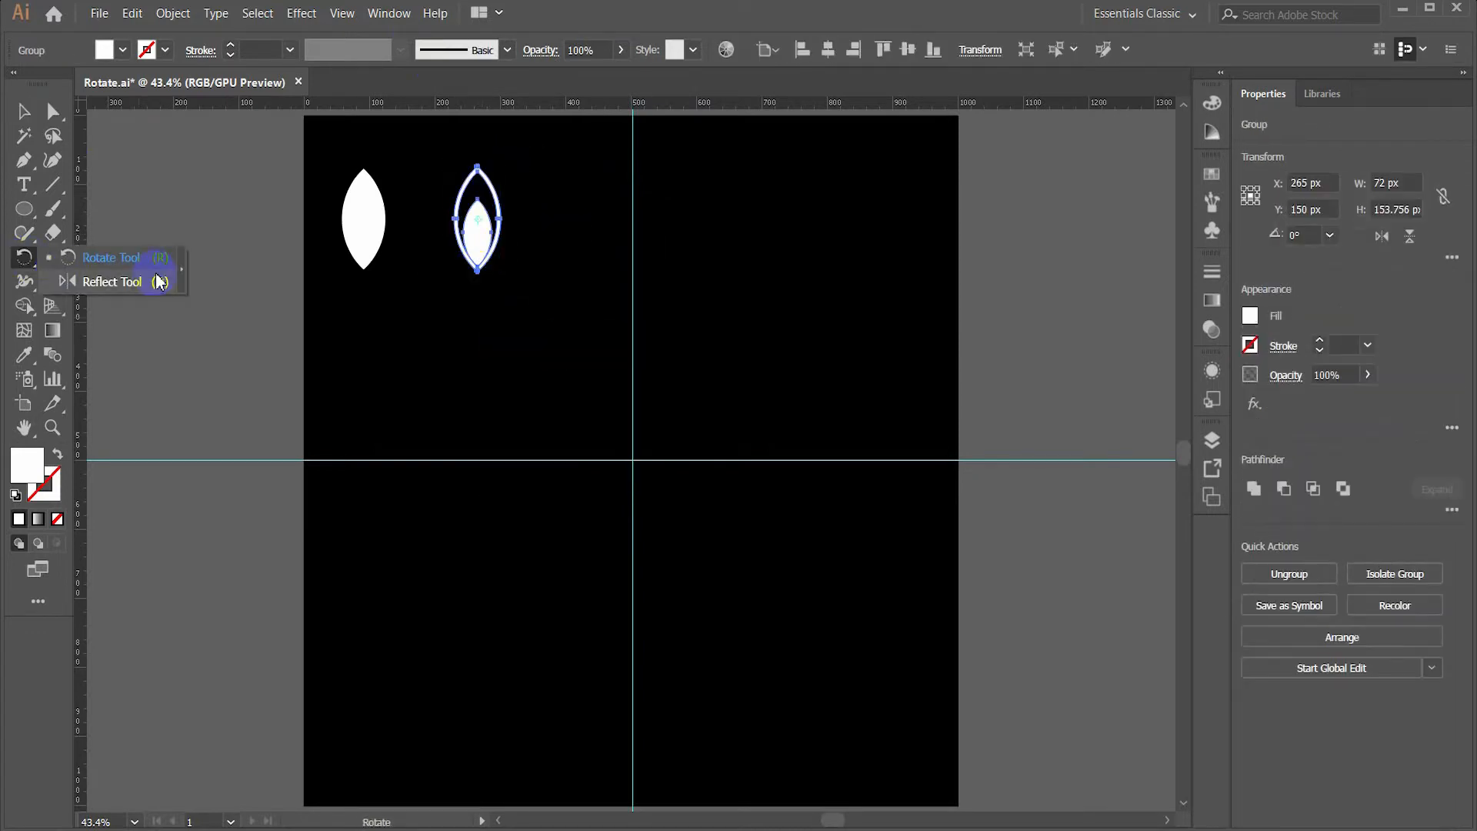
left_click(477, 267)
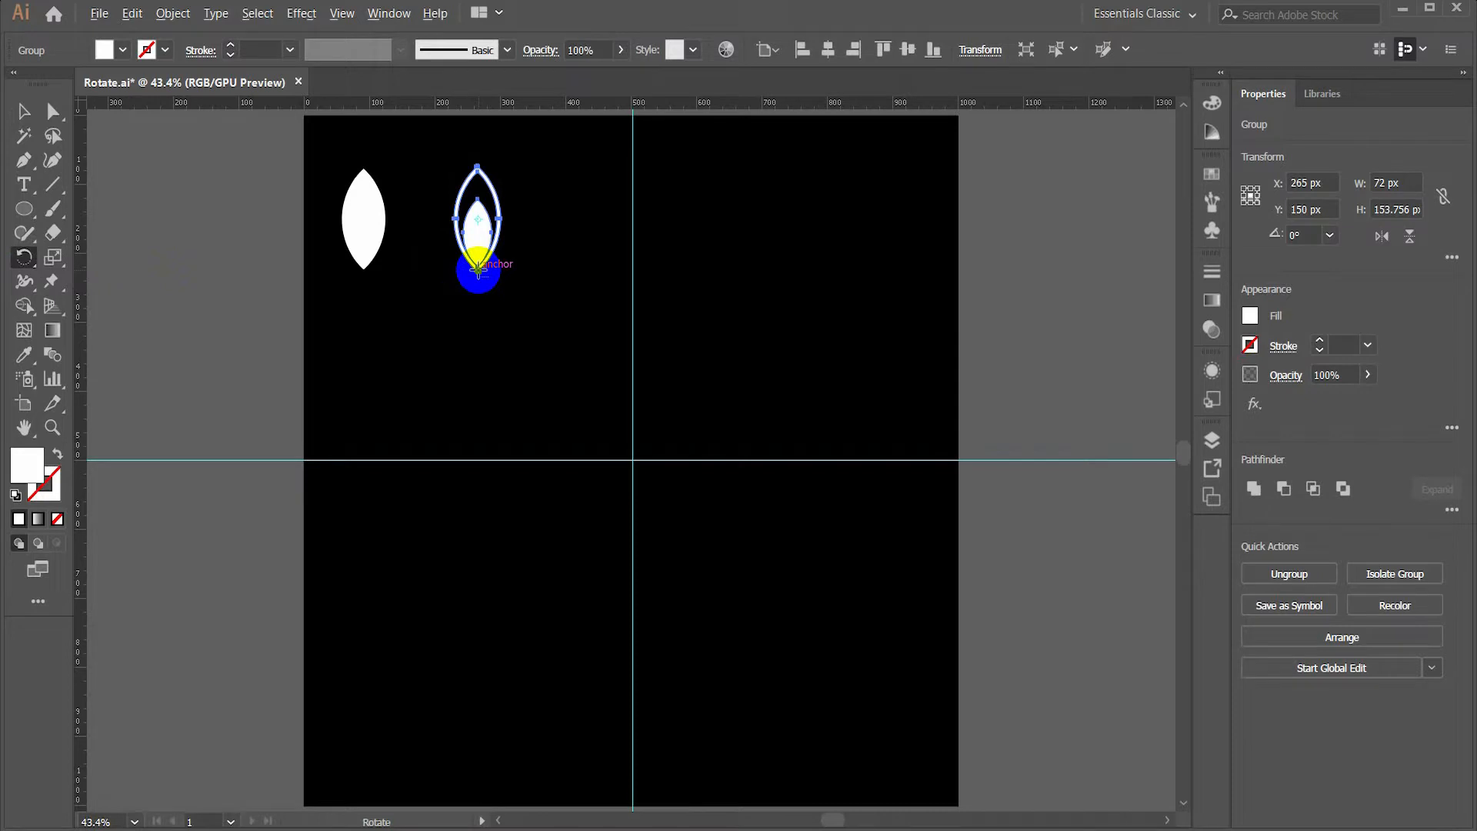
left_click_drag(938, 317, 896, 312)
left_click(975, 440)
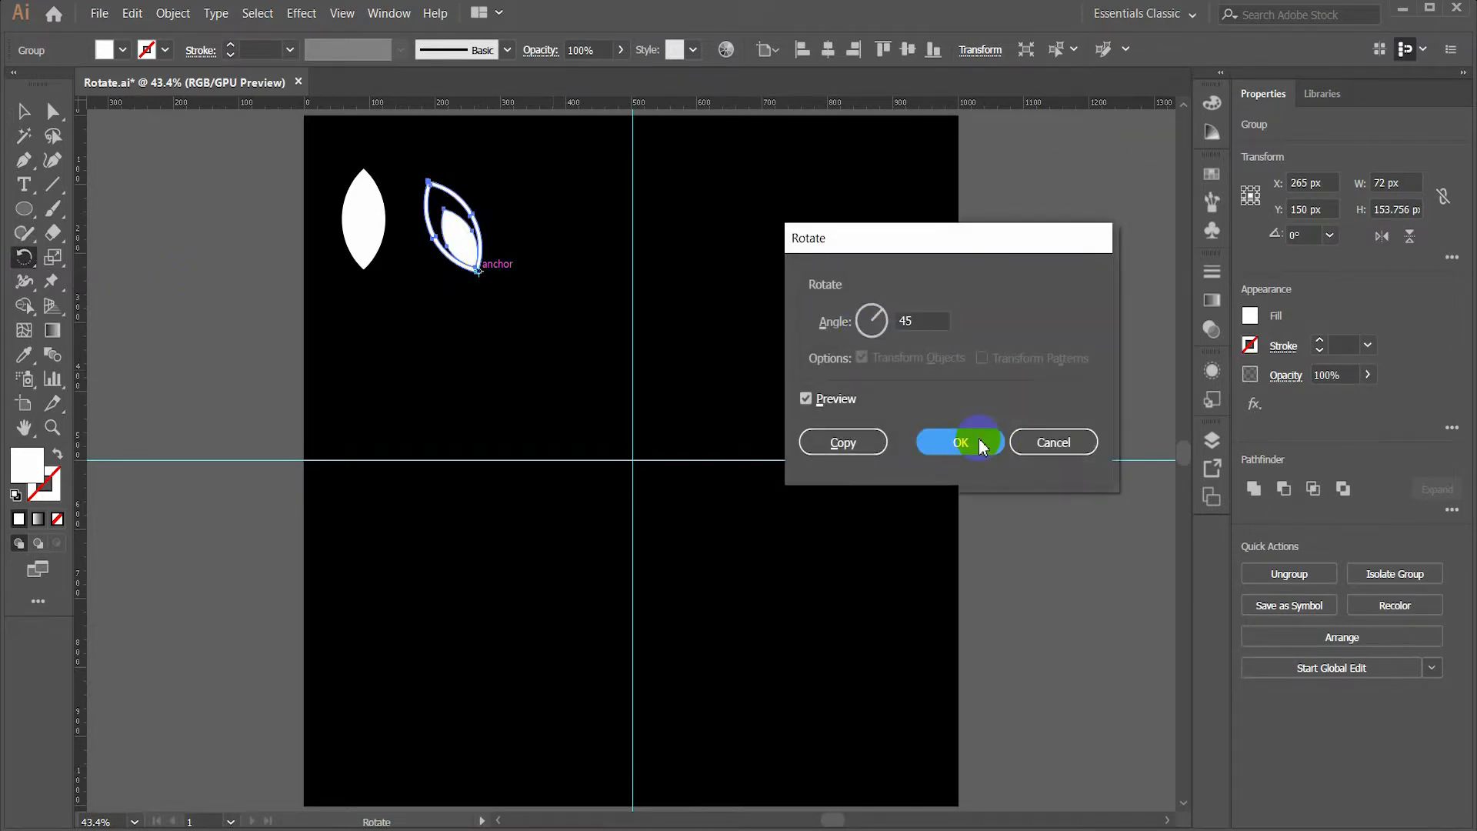
- Reflect a copy of the tilted leaf group across a vertical axis through its bottom tip
key("o")
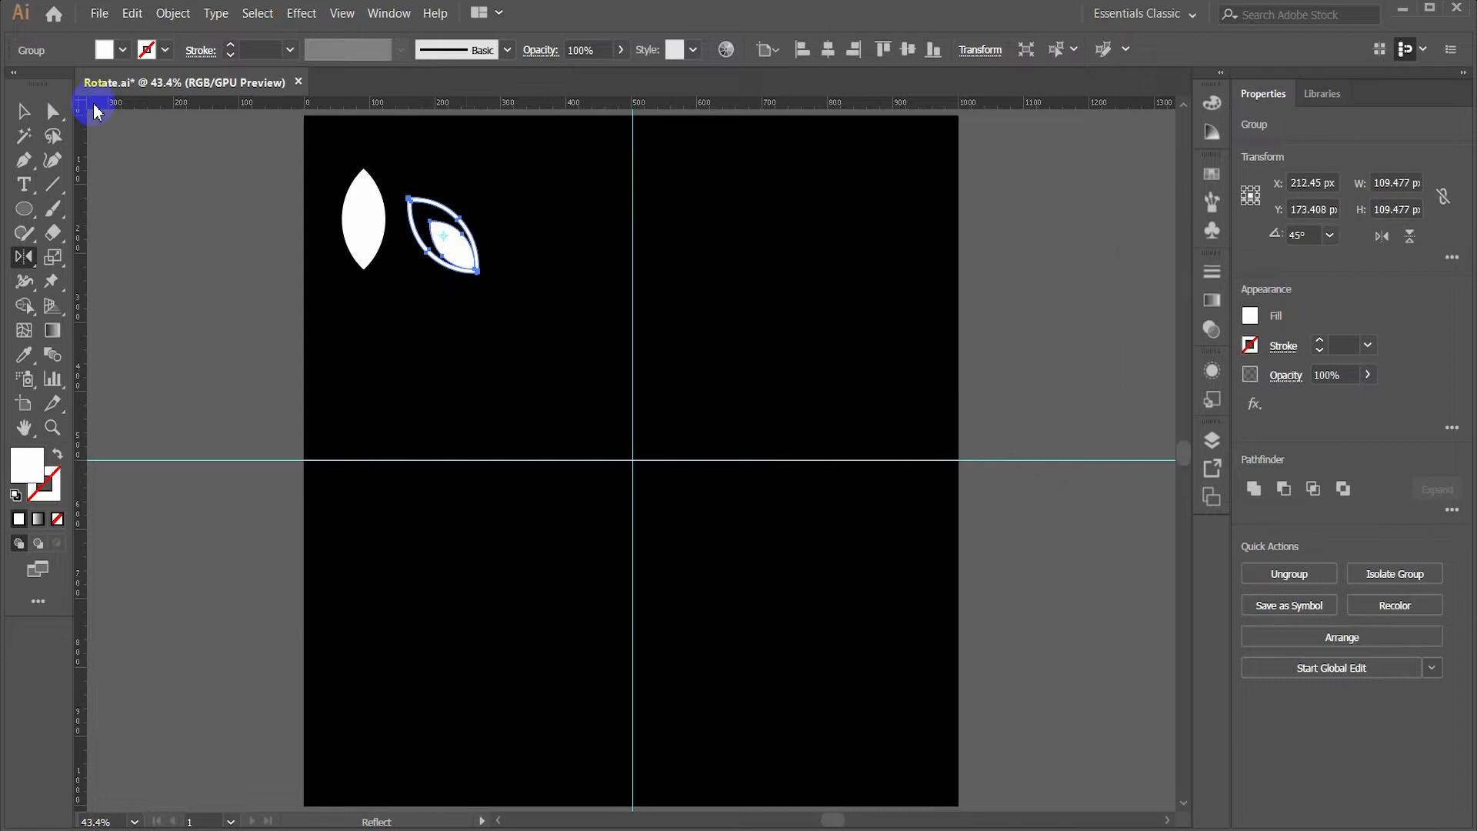
left_click(27, 113)
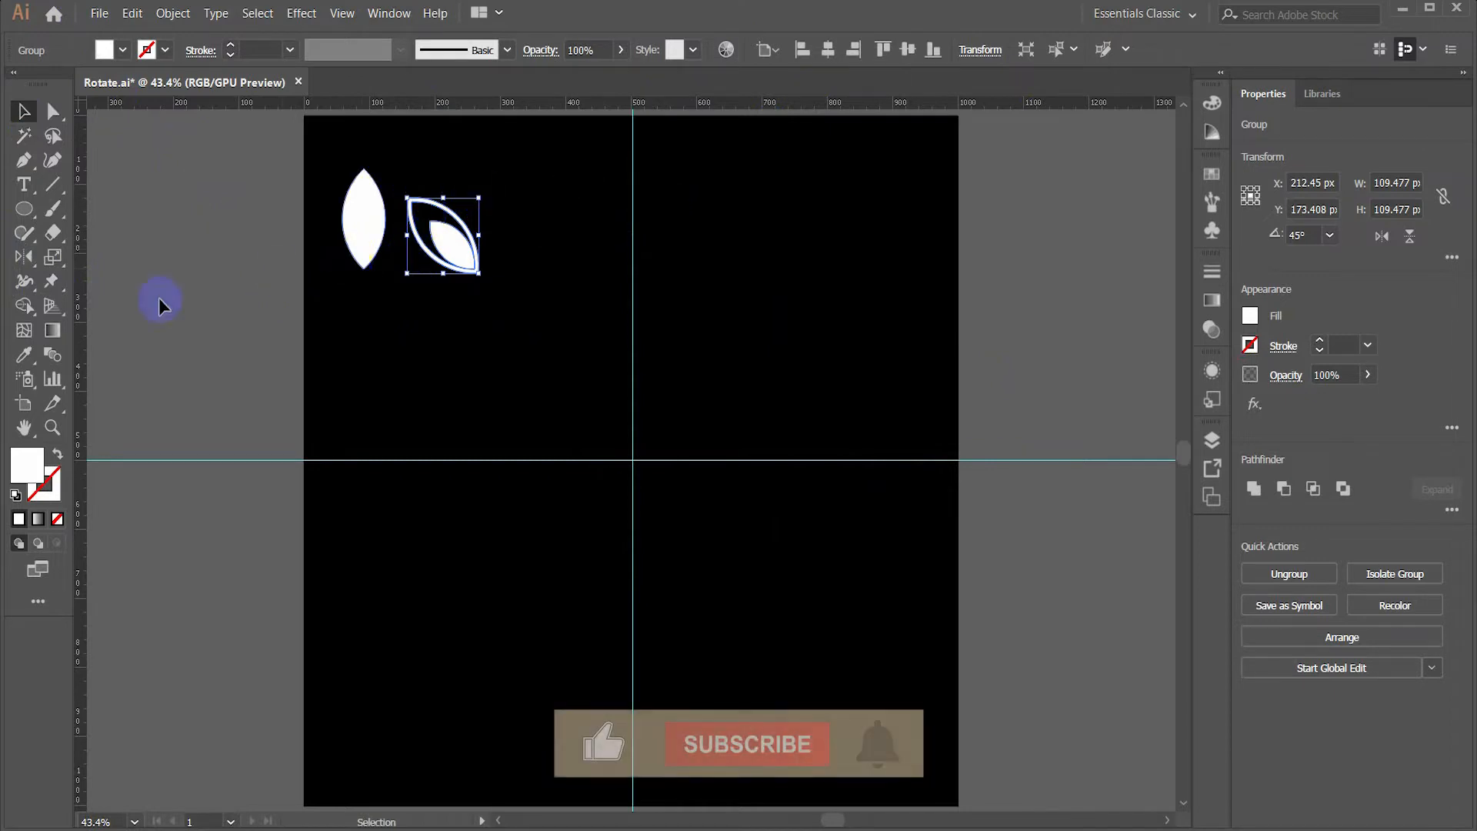
left_click(27, 259)
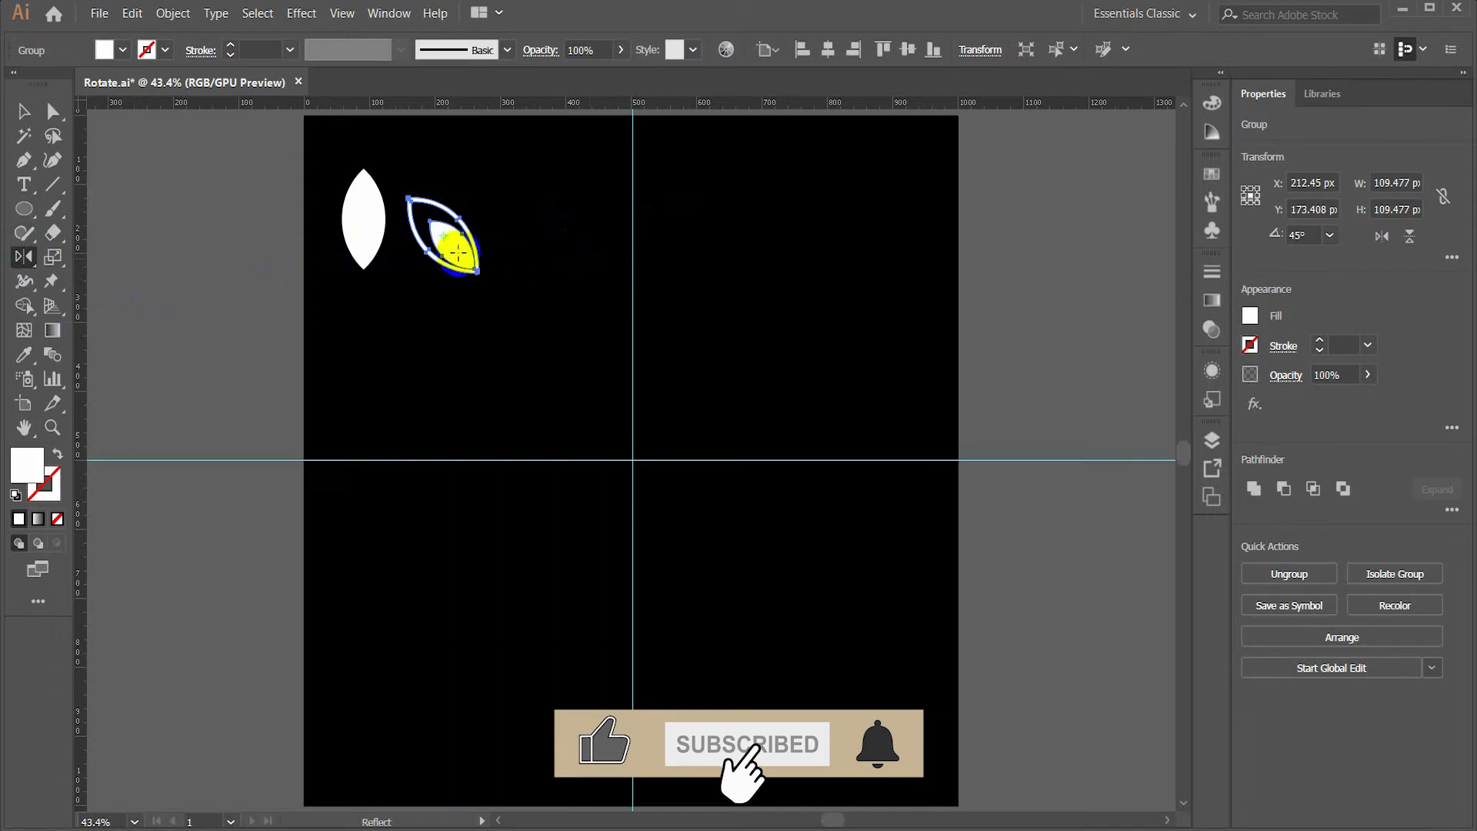
left_click(480, 271, "alt")
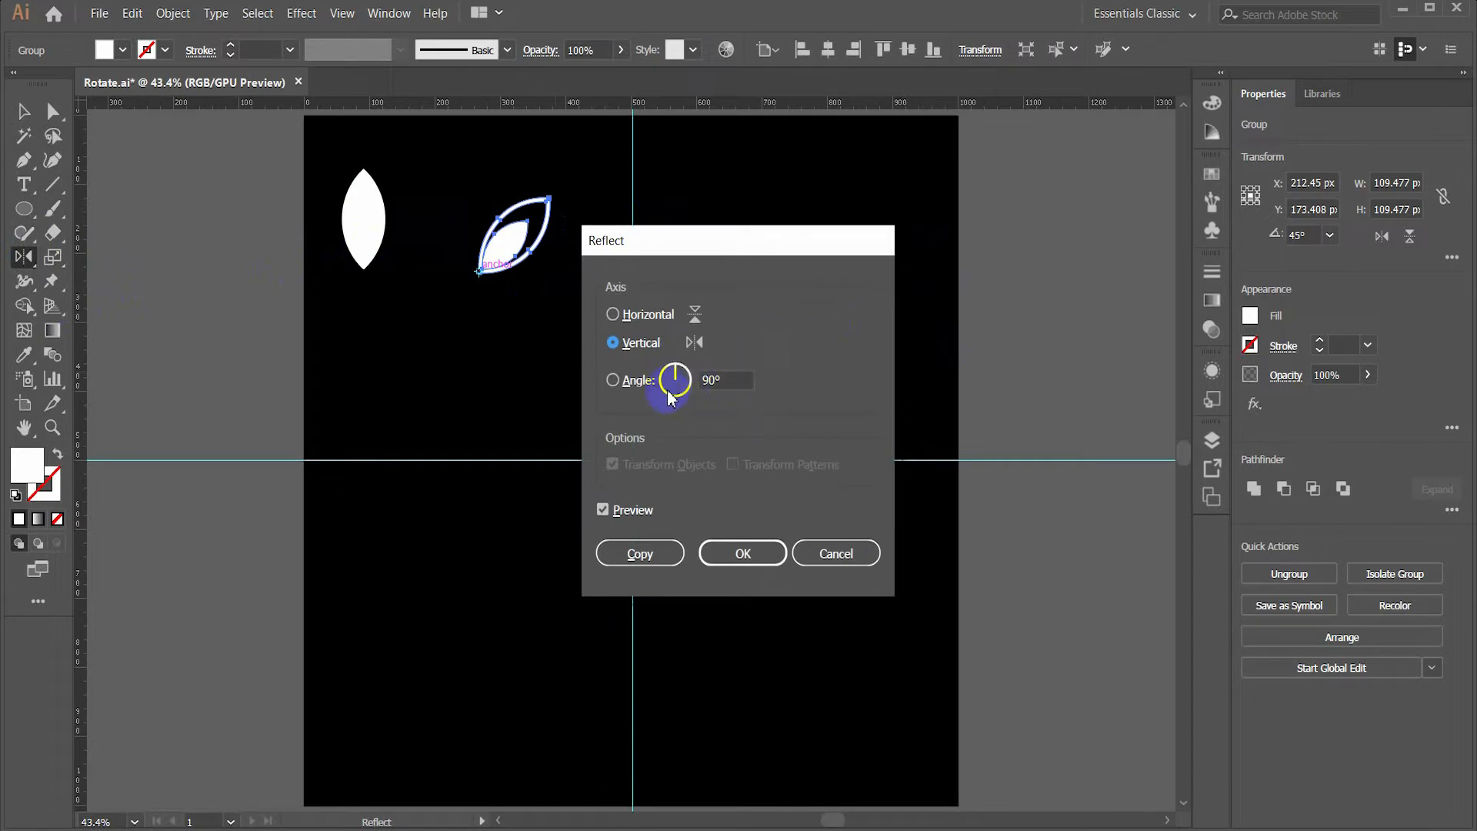
left_click(646, 560)
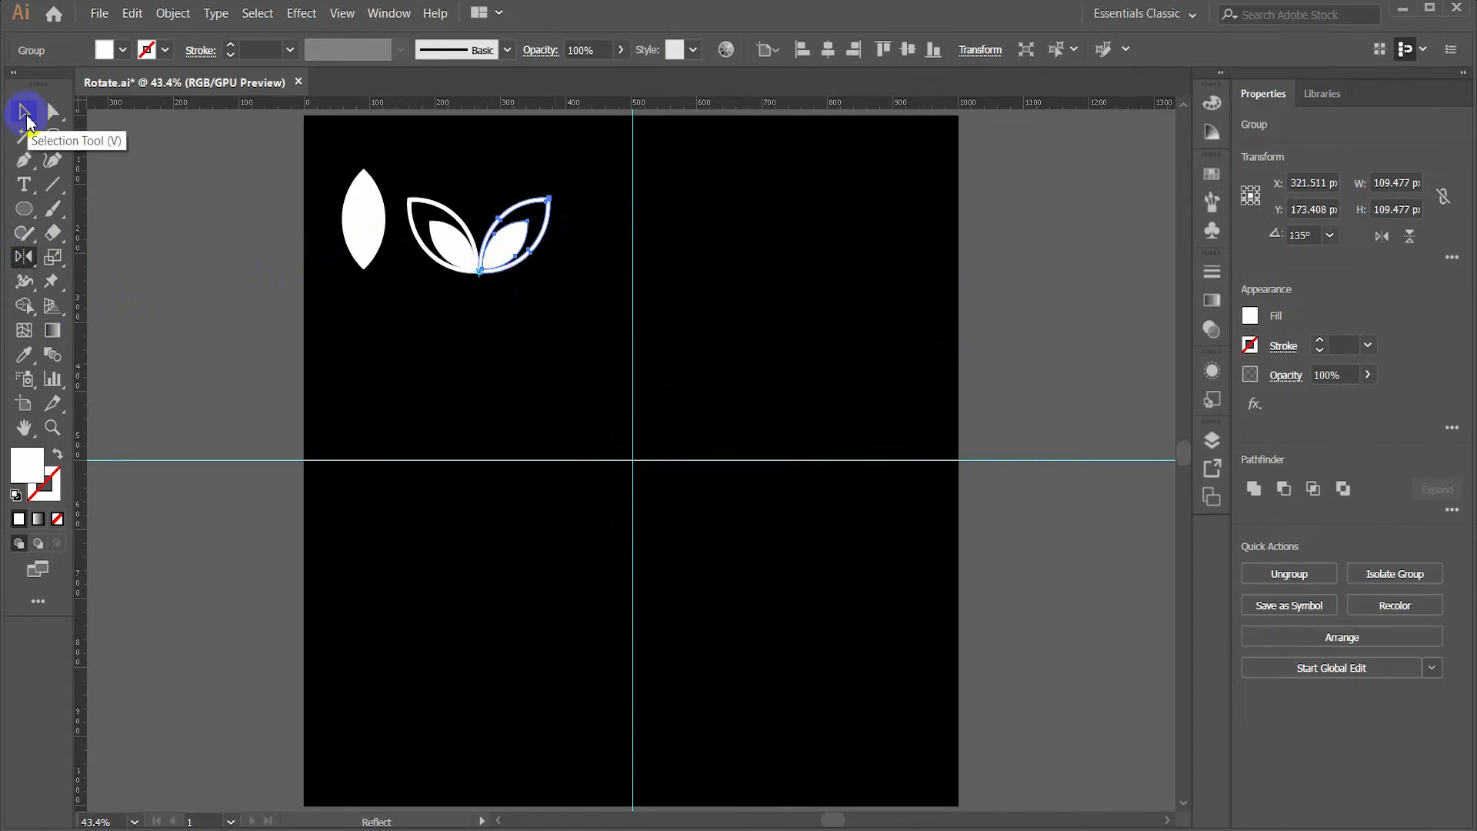
- Set the mirrored leaf slightly apart from the original and group both into a pair about 223 px wide
left_click(24, 112)
left_click(542, 214)
left_click(584, 200)
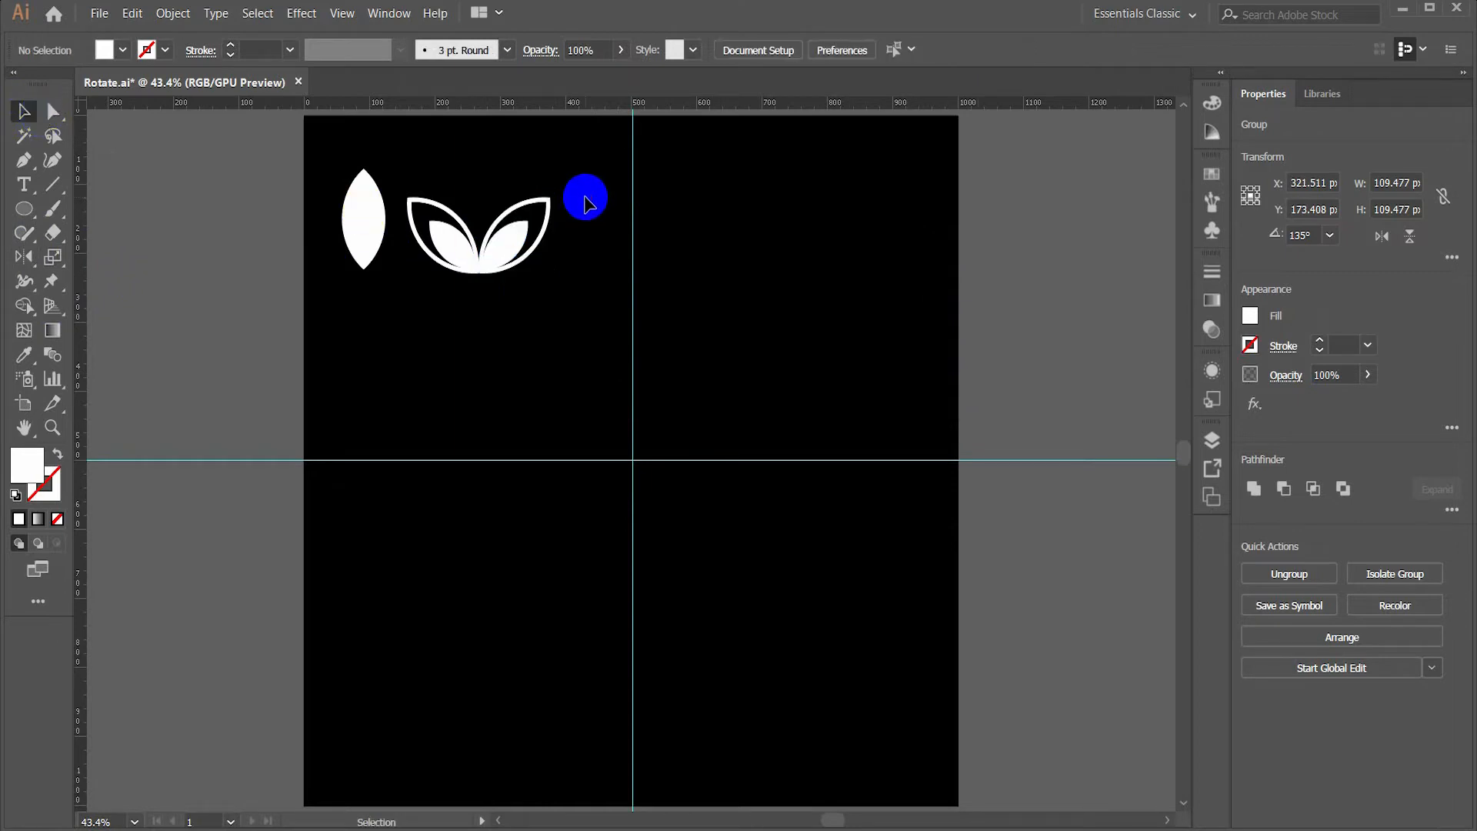
left_click_drag(584, 181, 417, 273)
left_click_drag(596, 223, 418, 277)
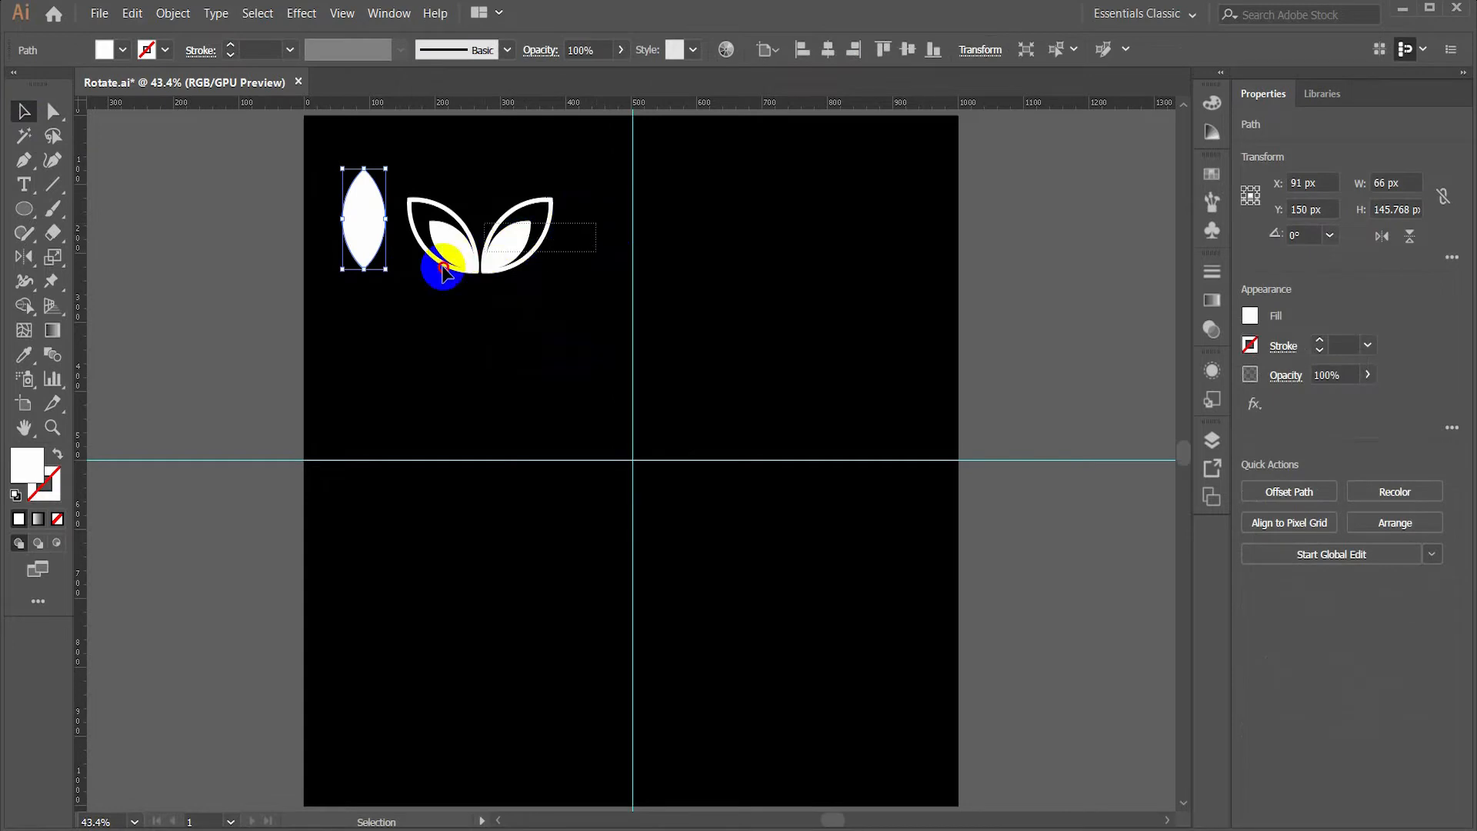
right_click(441, 238)
left_click(492, 353)
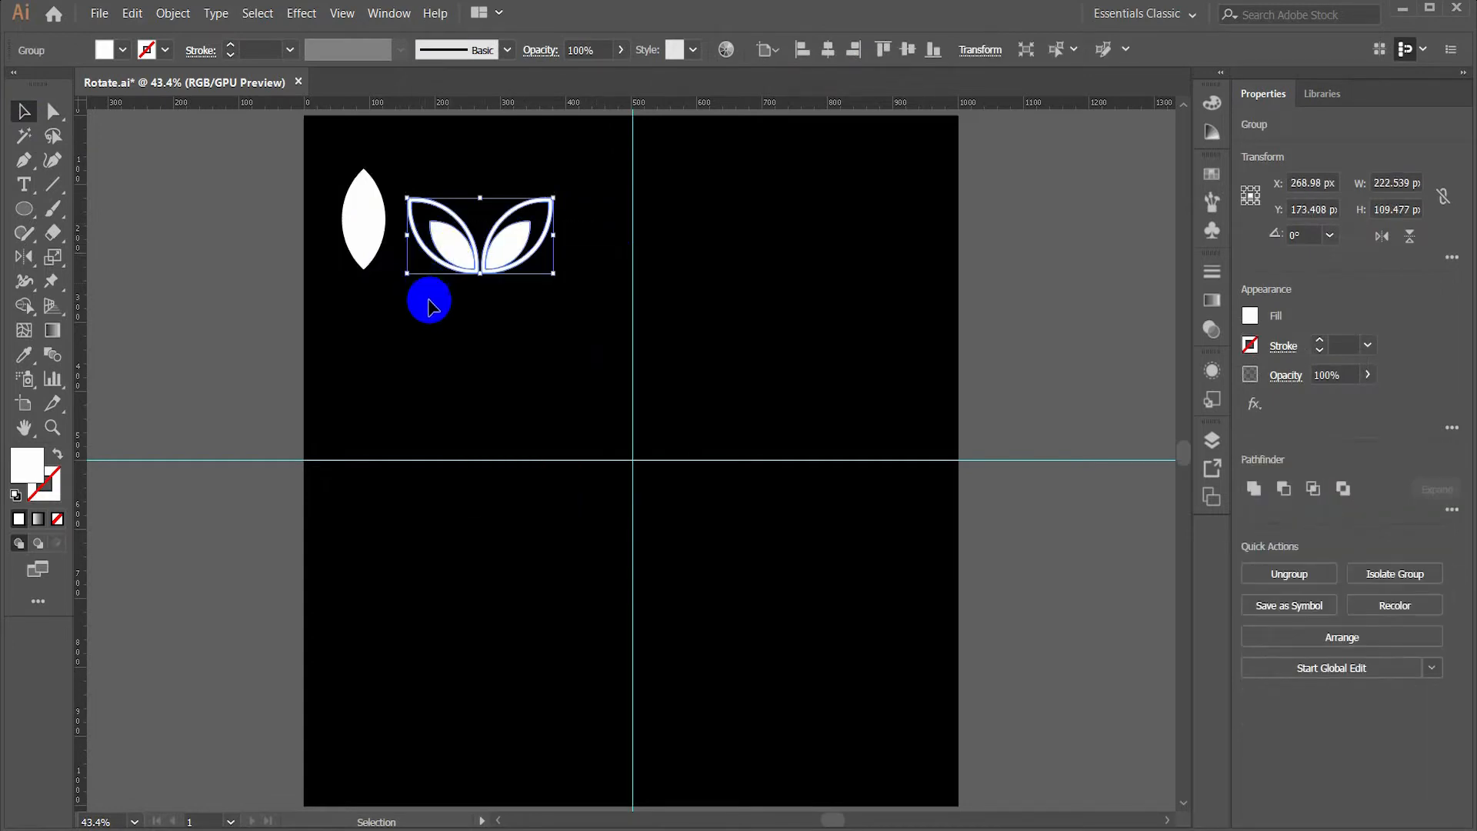
left_click(429, 307)
- Assemble the solid leaf centred above the leaf pair into one scaled-down, grouped motif of about 124 × 120 px
left_click_drag(379, 218, 485, 161)
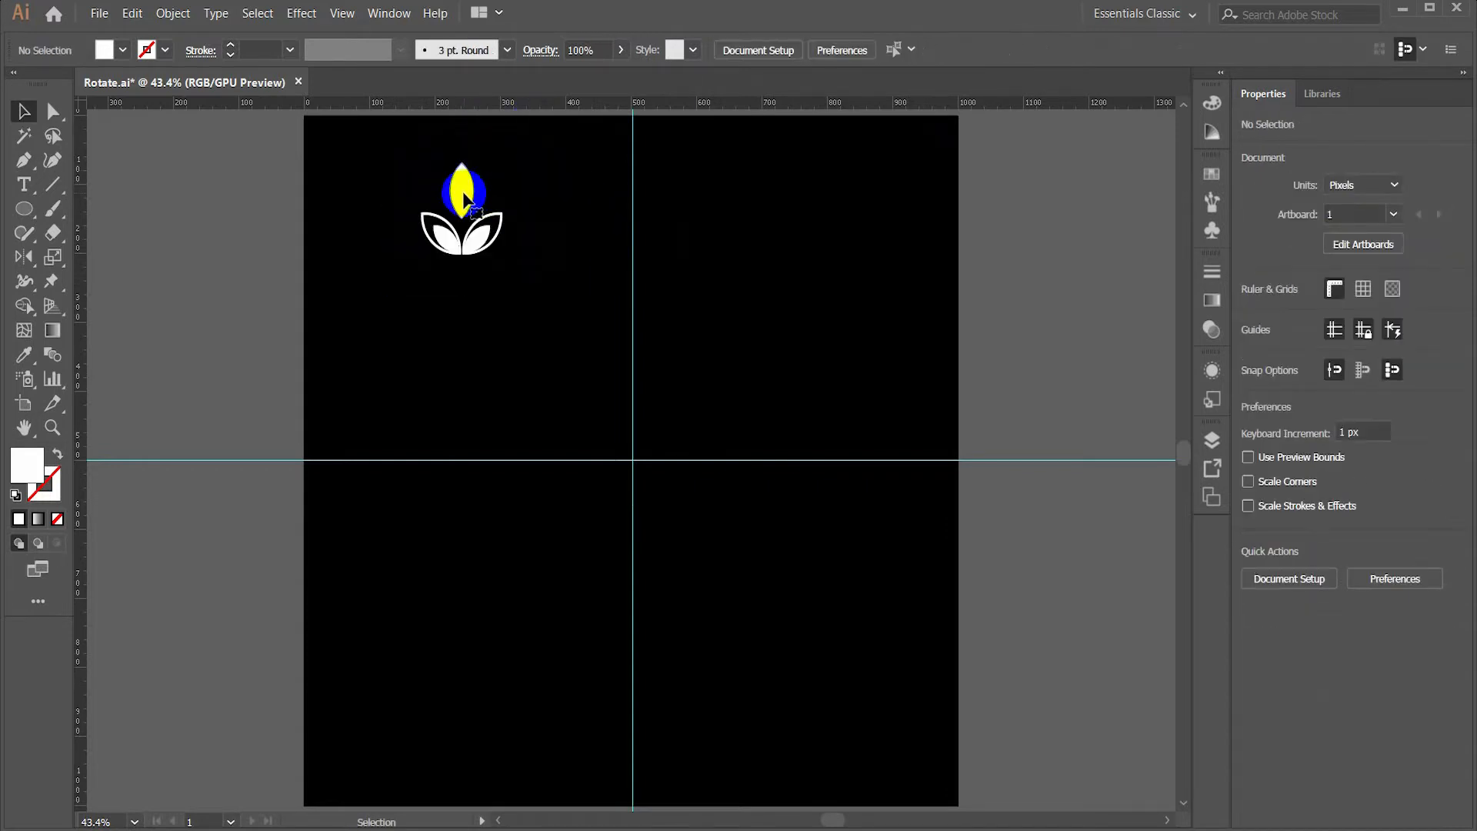
left_click(462, 198)
left_click_drag(552, 169, 431, 241)
right_click(432, 241)
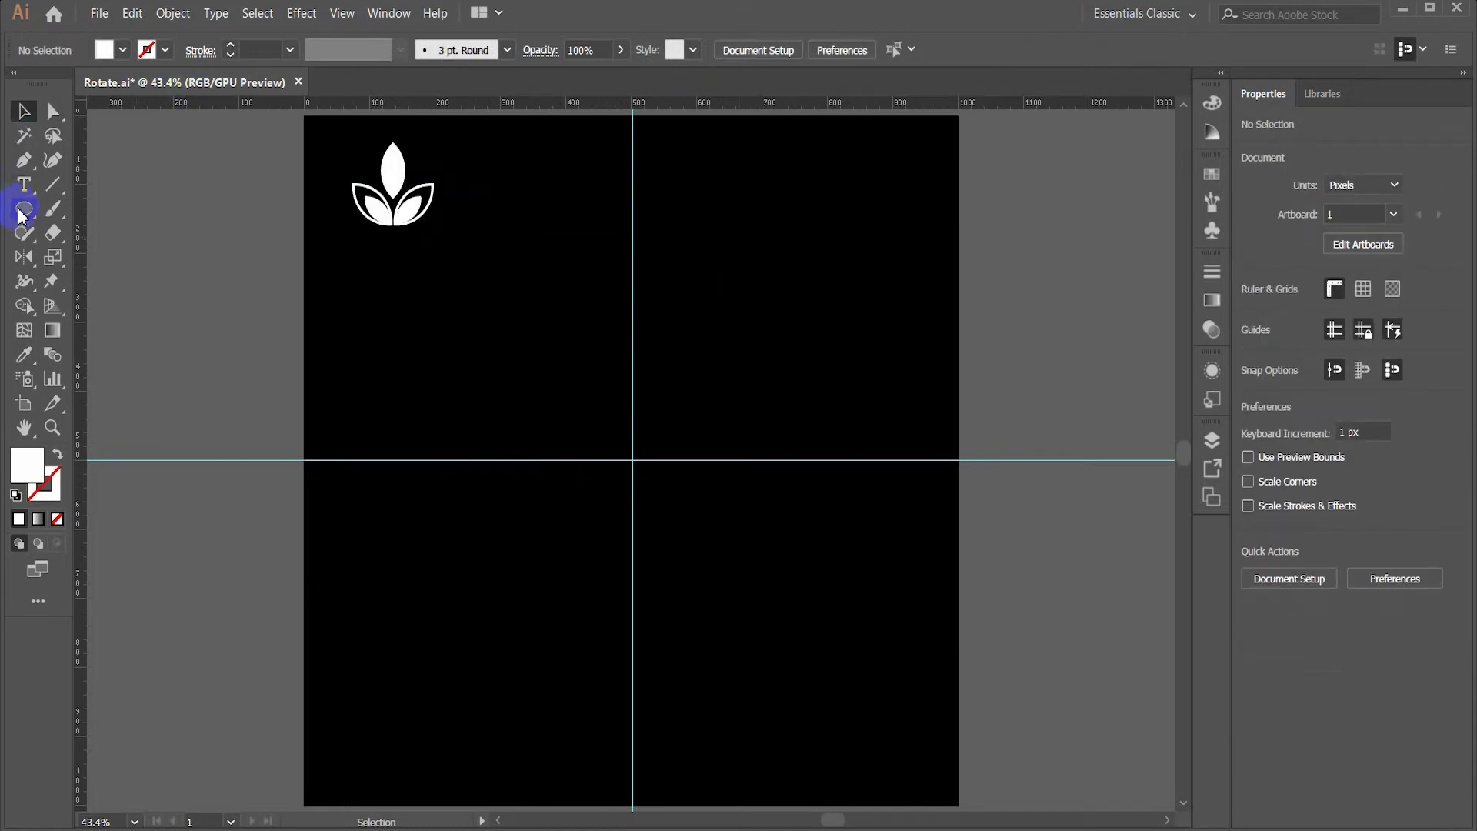
- Create a 700 × 700 px circle centred on the guides' intersection
left_click_drag(18, 207, 107, 262)
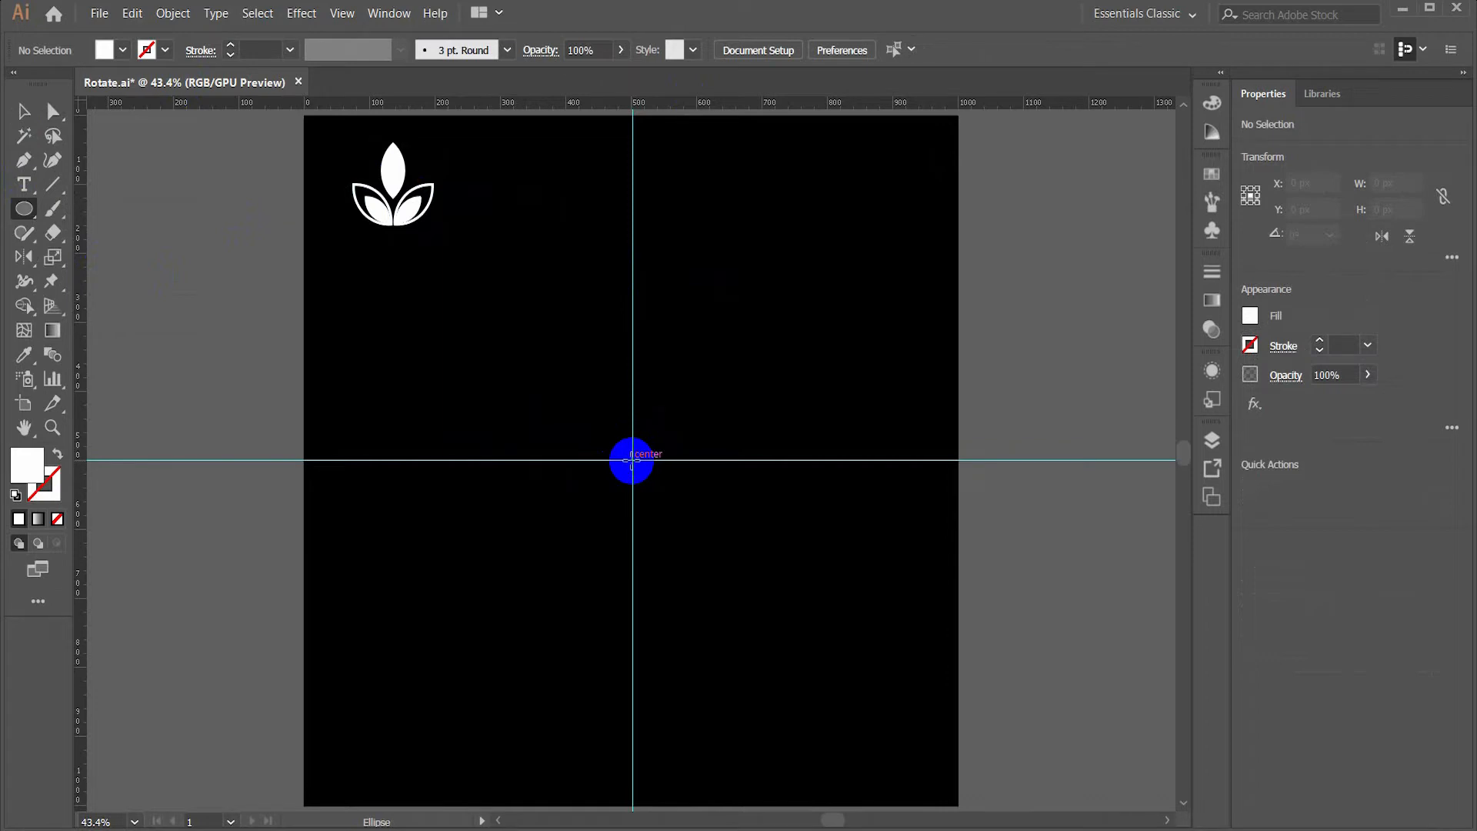
left_click(632, 459)
left_click(759, 382)
left_click(702, 469)
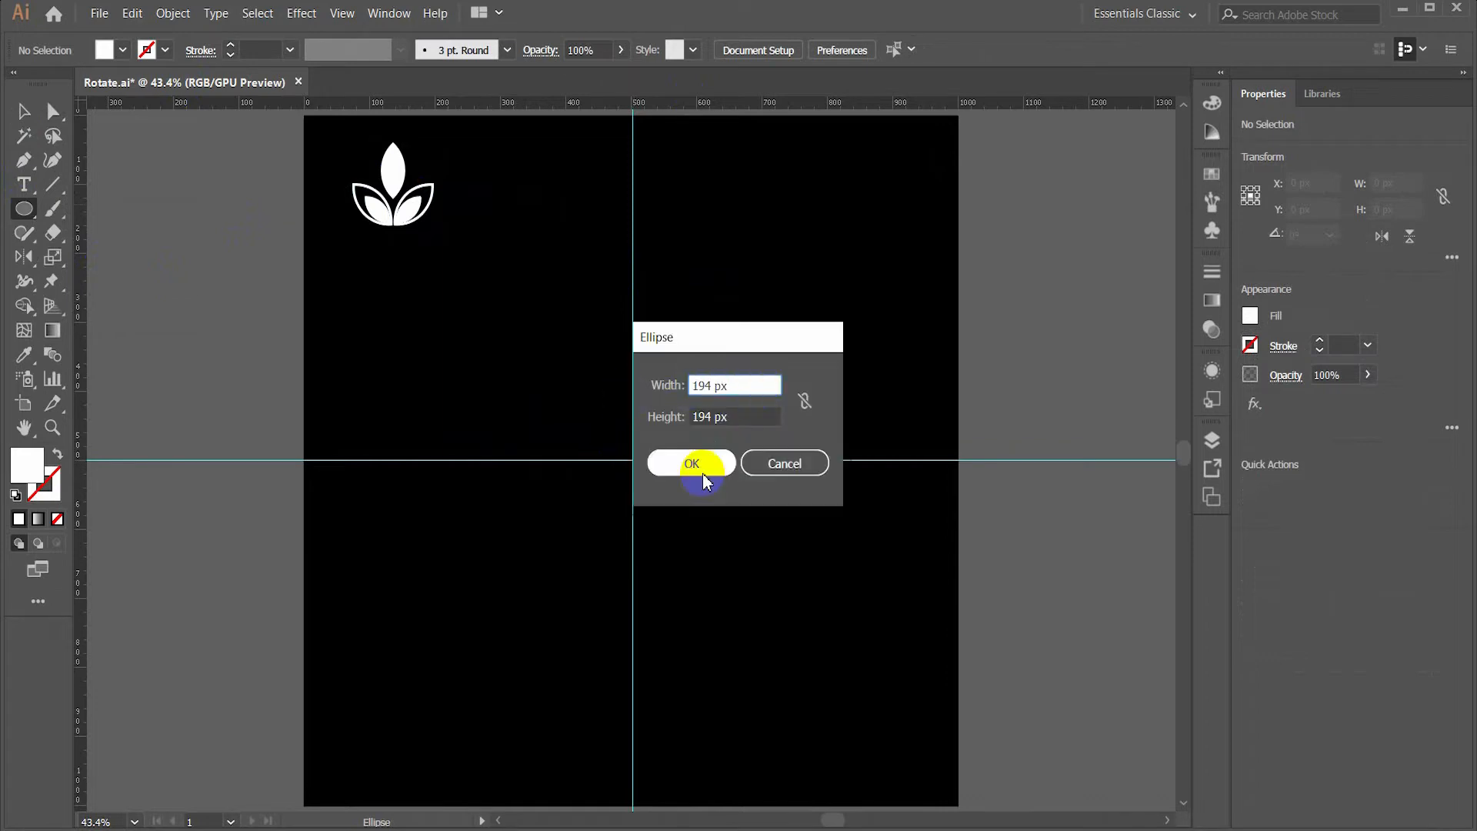
type("70")
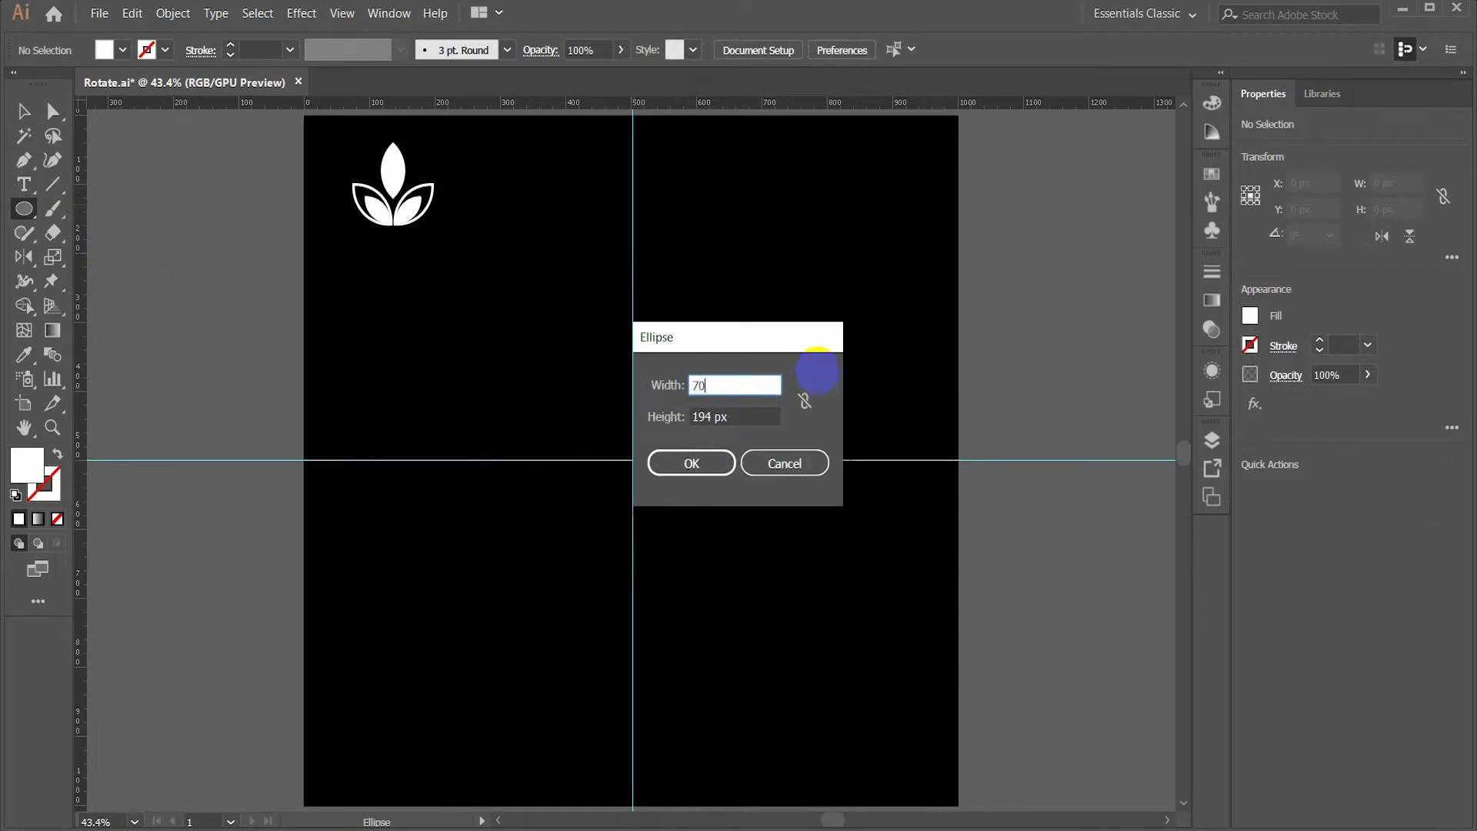
type("0")
key("Tab")
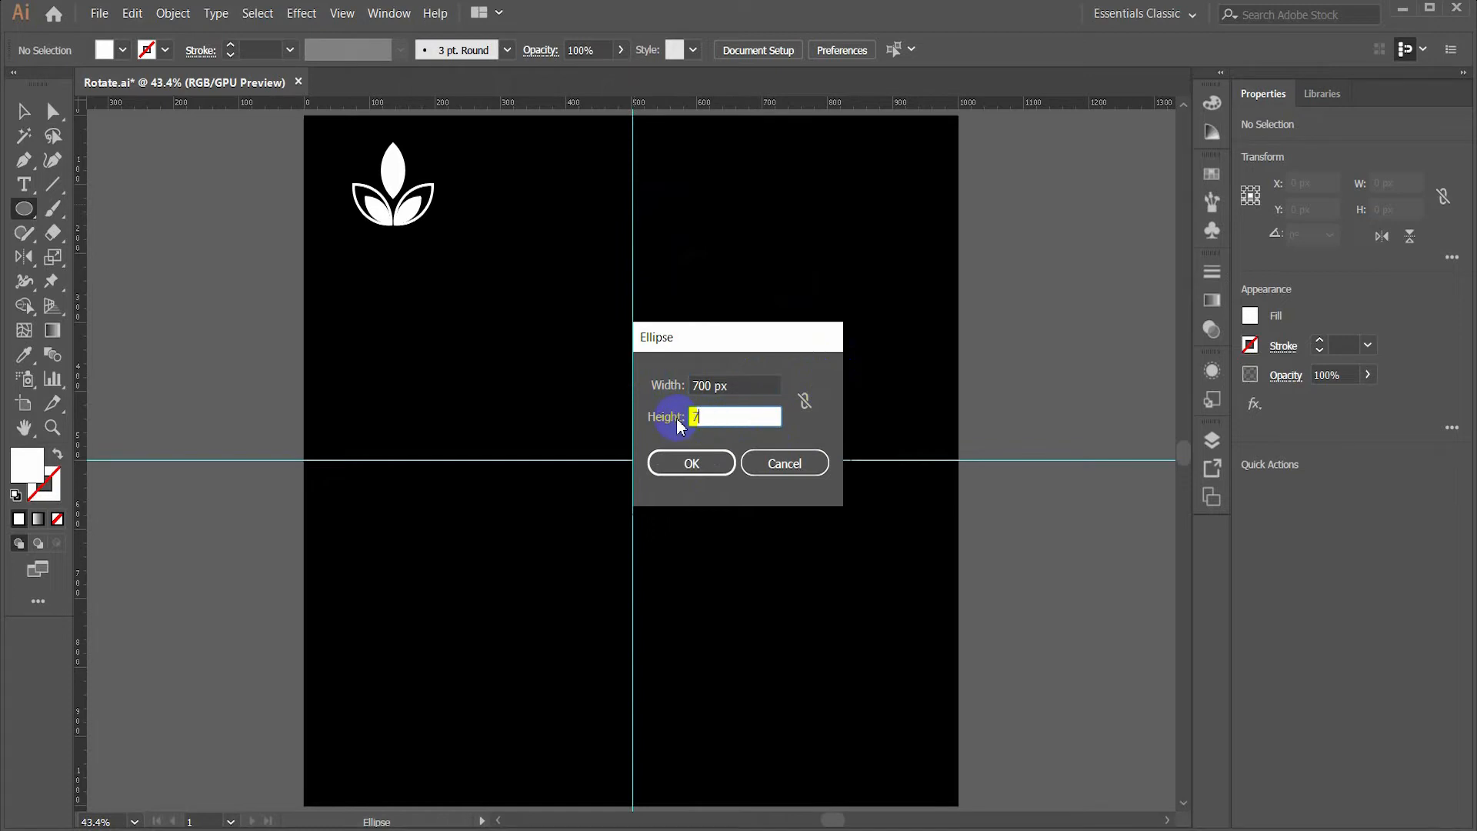
left_click(694, 464)
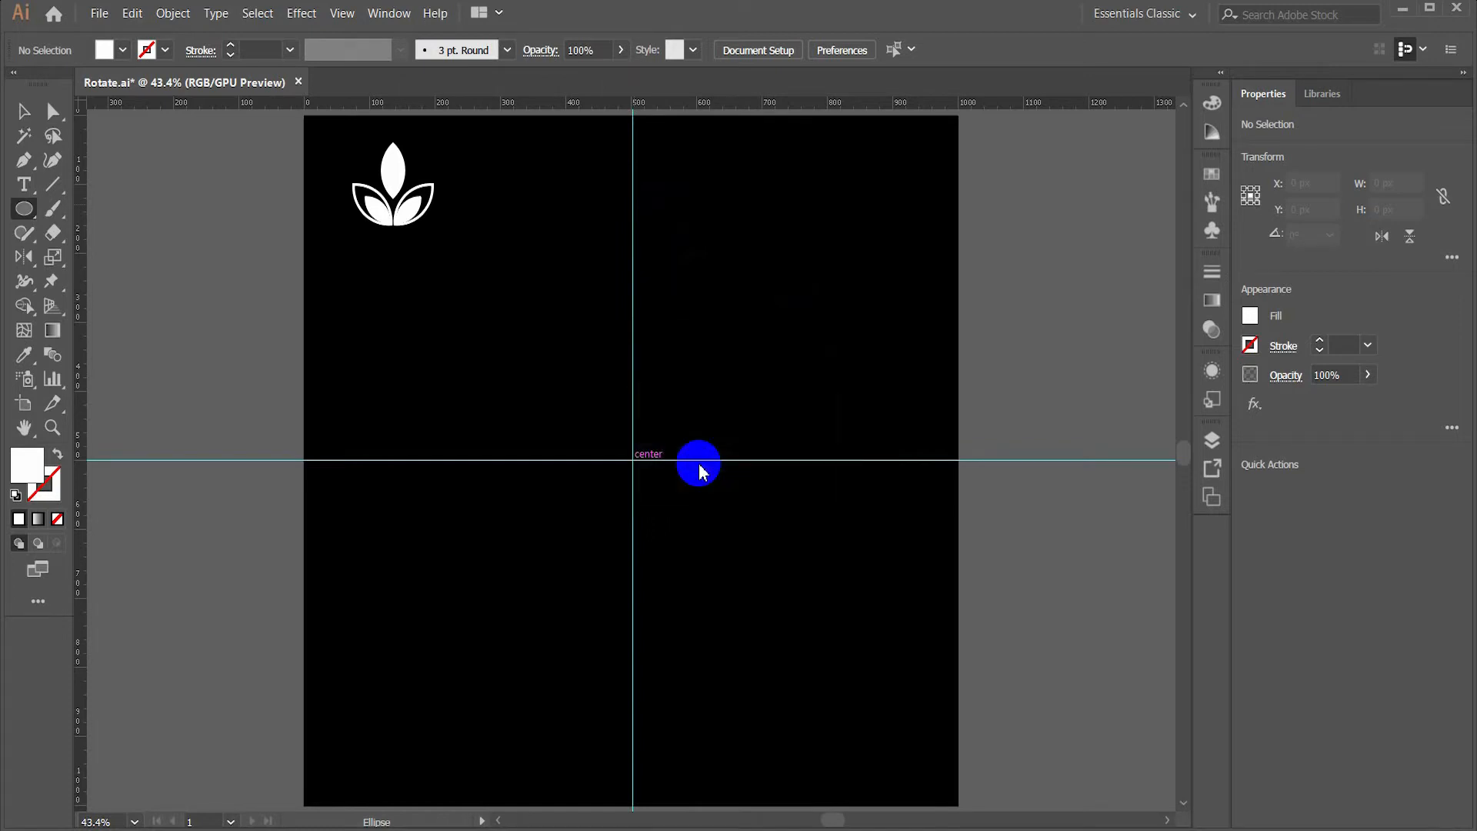
key("v")
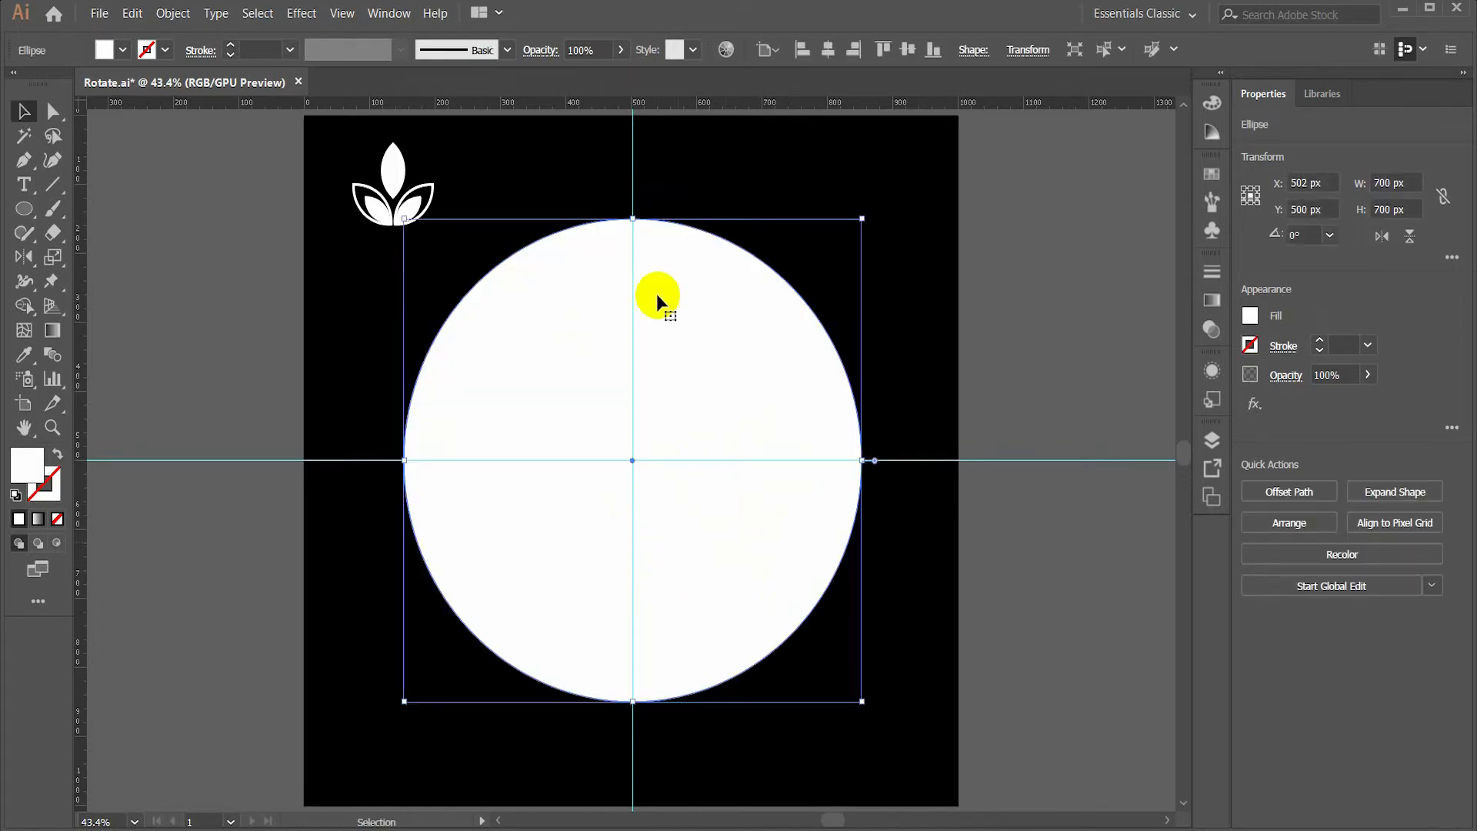
- Give the large circle no fill and a white 5 pt stroke
left_click(123, 50)
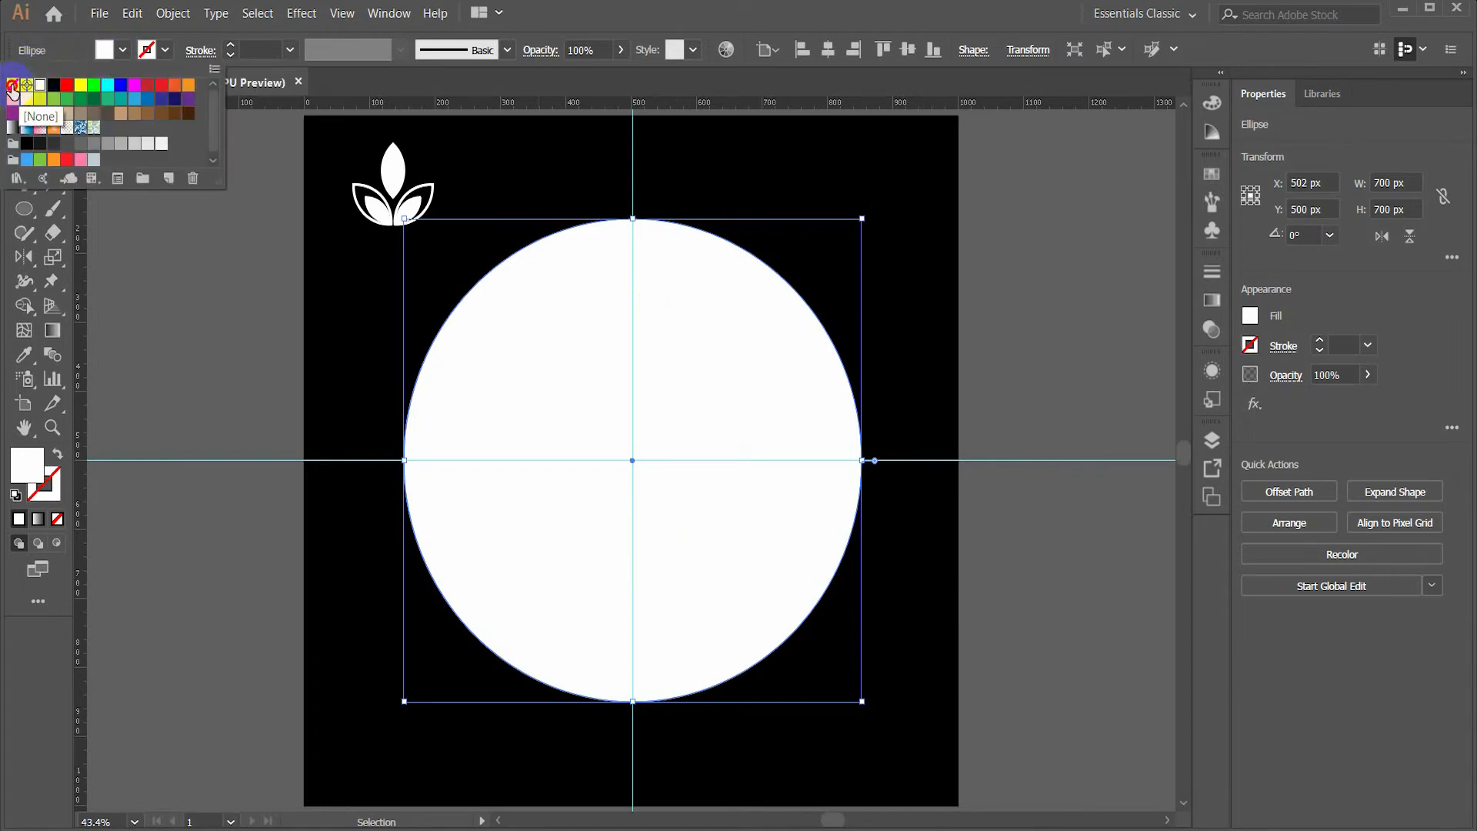
left_click(14, 84)
left_click(166, 52)
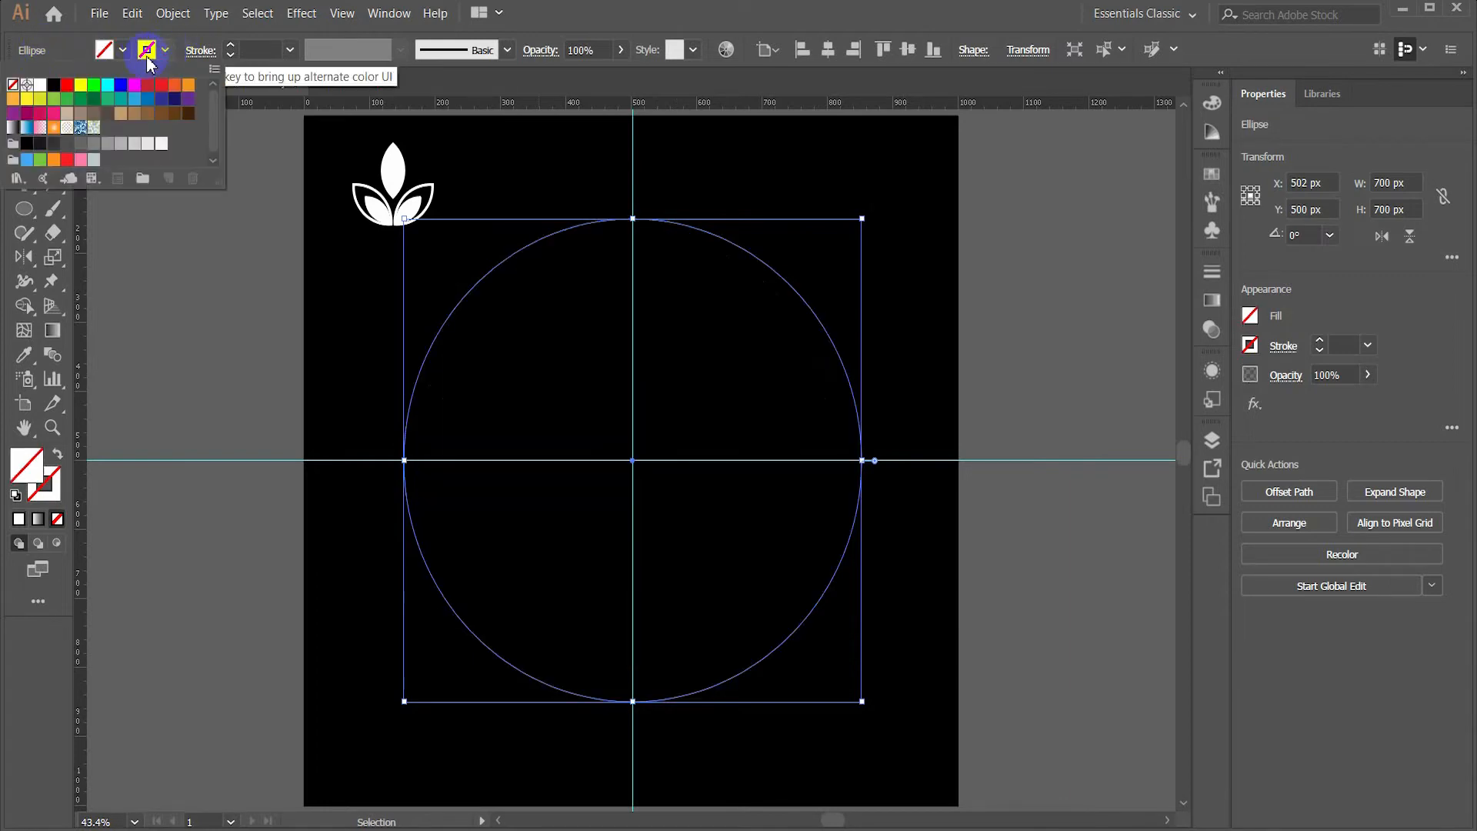
left_click(40, 84)
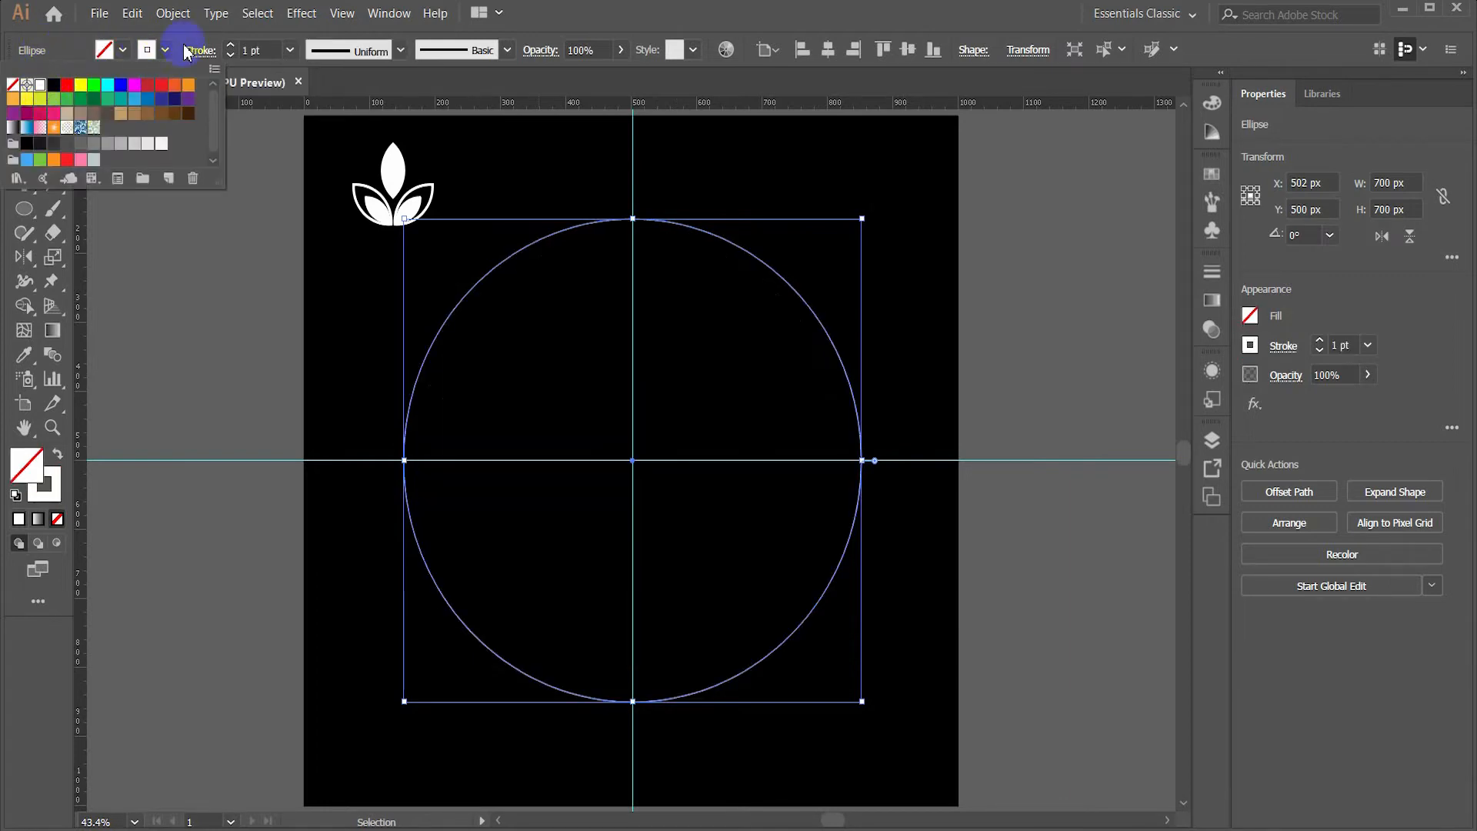
left_click(230, 45)
left_click(229, 46)
left_click(229, 46)
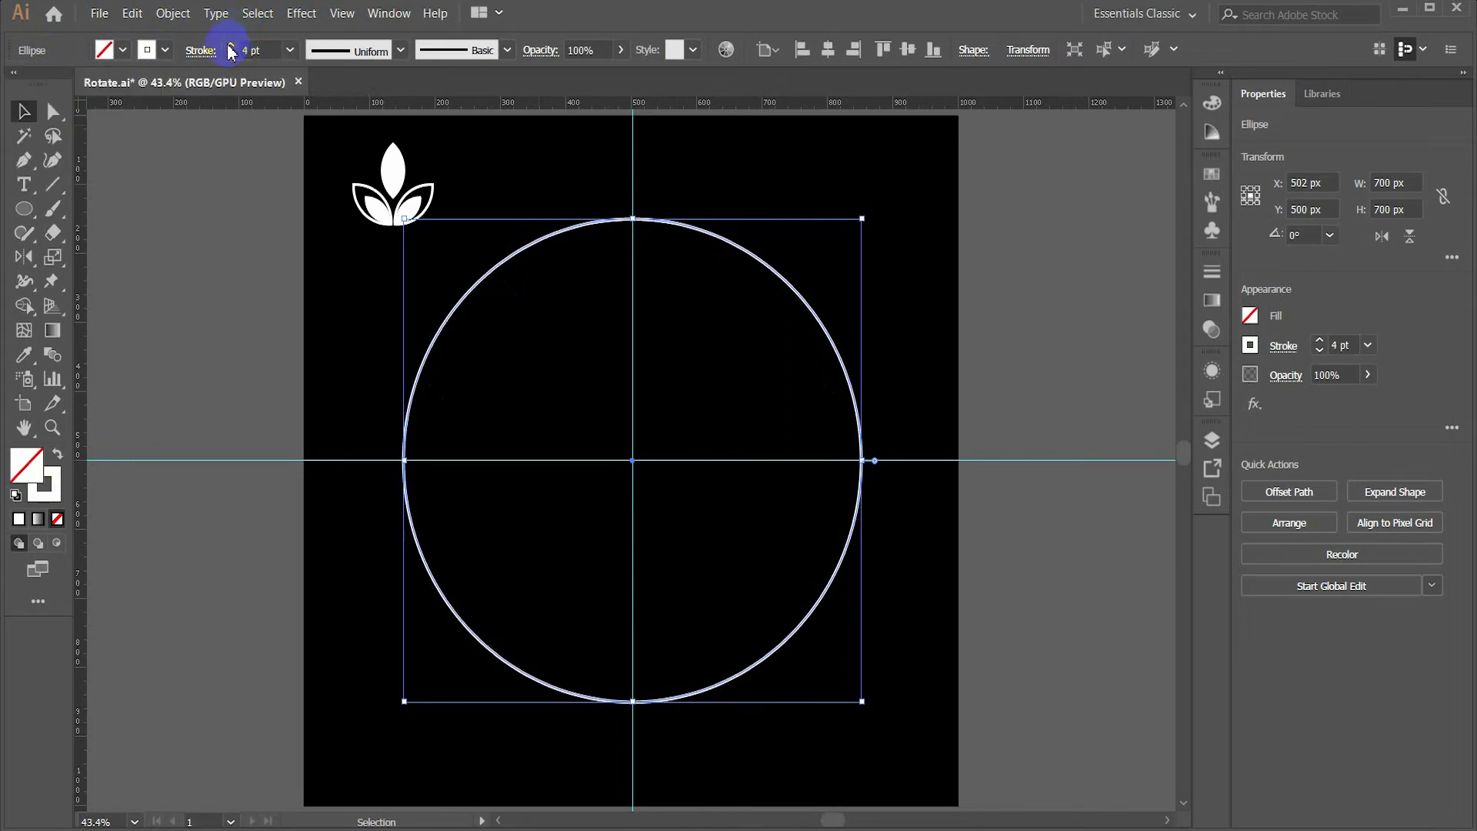
- Place the leaf motif just above the circle on the vertical guide and copy it rotated by 360/12° around the artboard centre
left_click(393, 179)
mouse_move(394, 179)
left_mouse_down()
mouse_move(629, 160)
mouse_move(653, 204)
left_mouse_up()
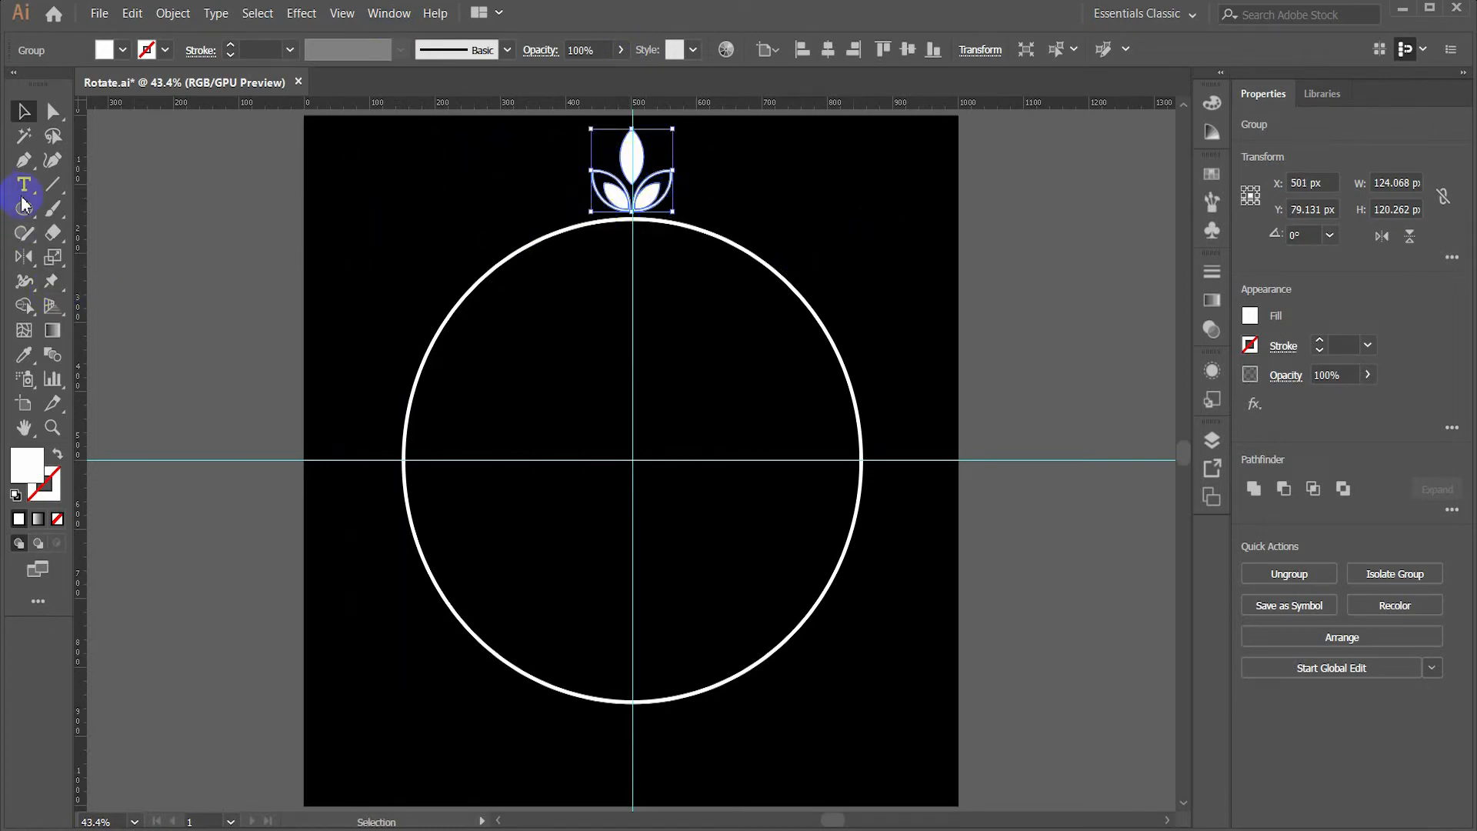
left_click_drag(25, 260, 124, 258)
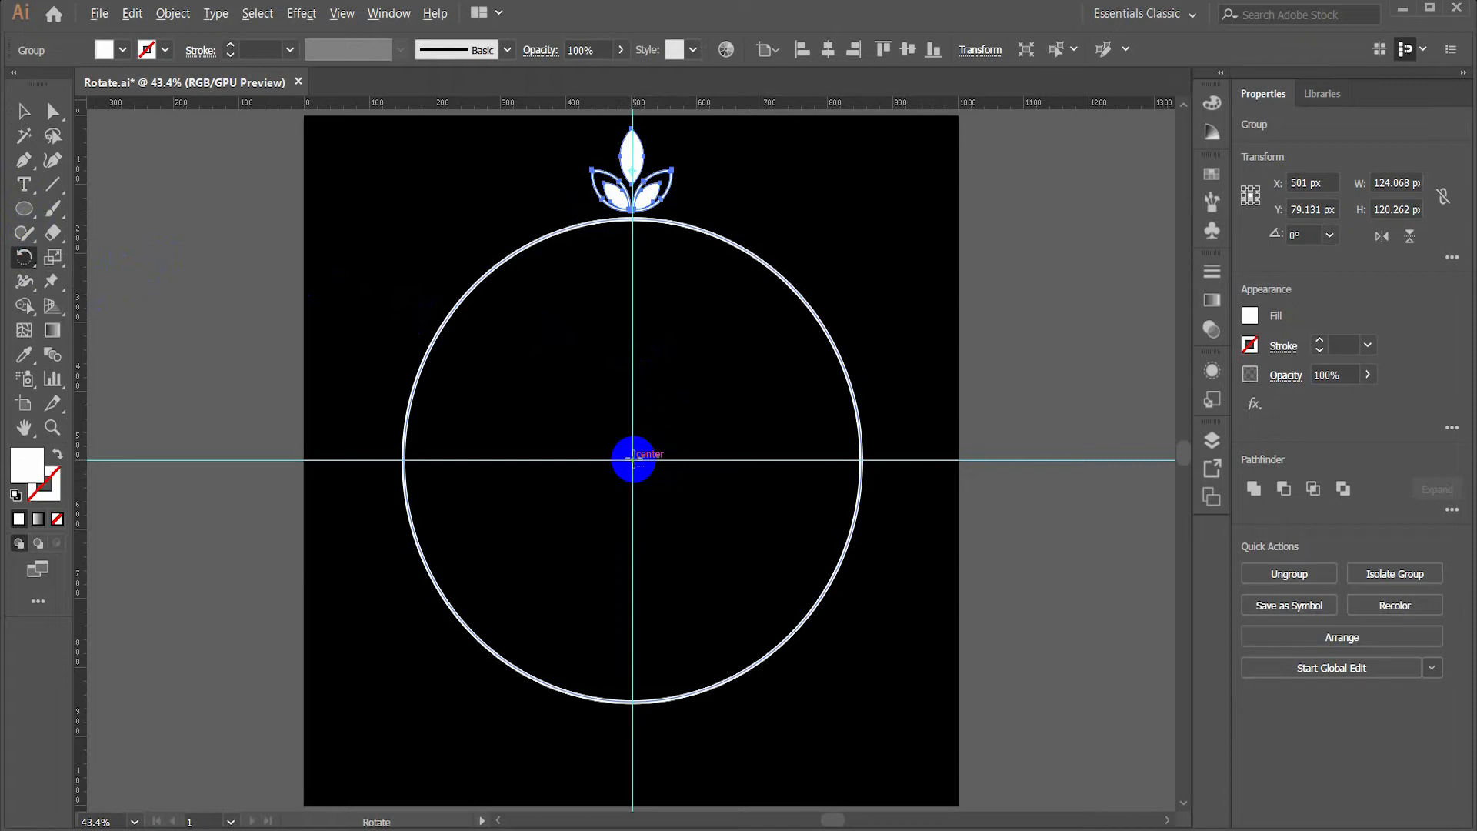
left_click(632, 460, "alt")
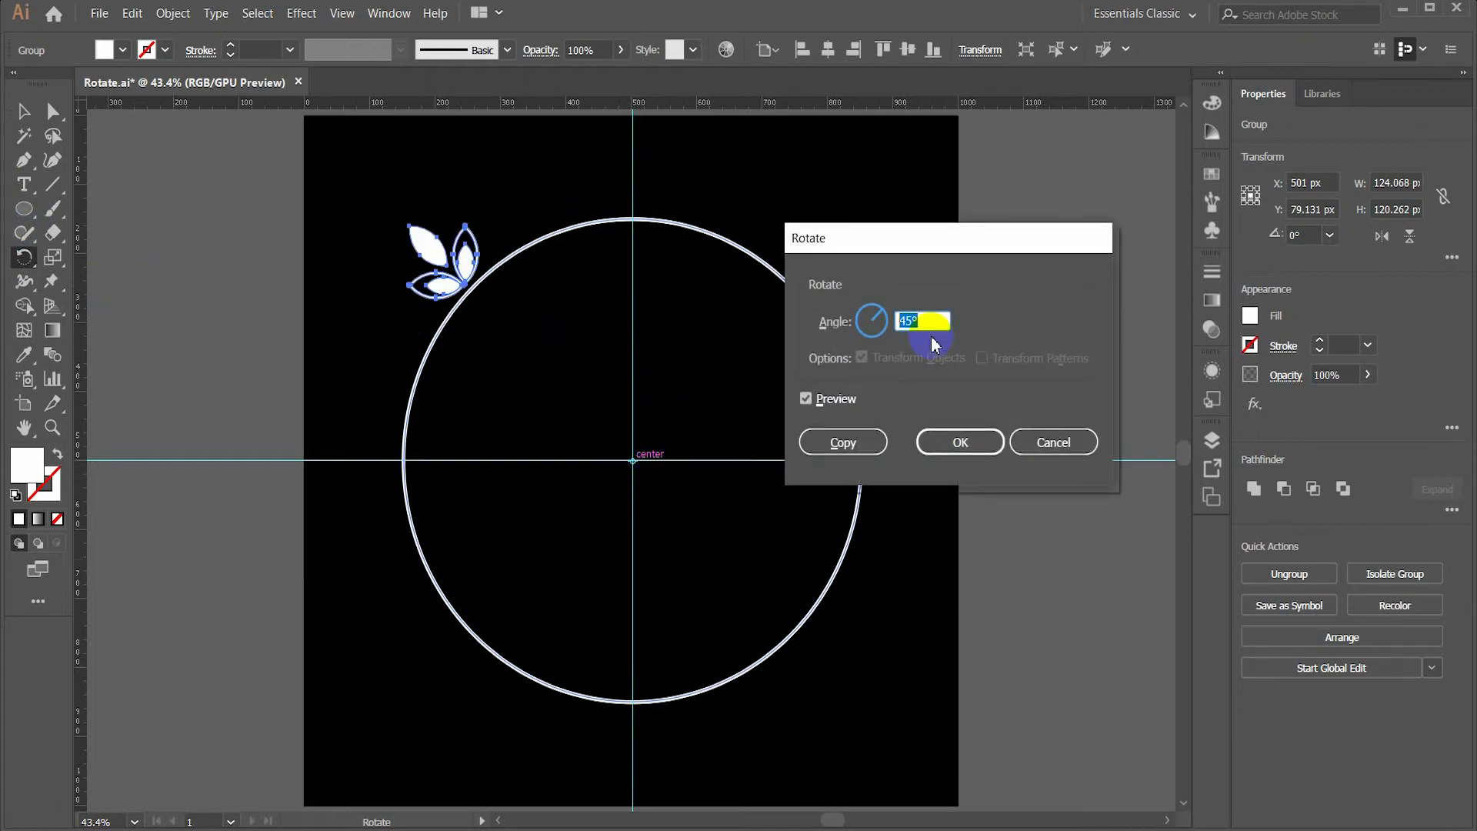
type("360/")
type("12")
left_click(861, 445)
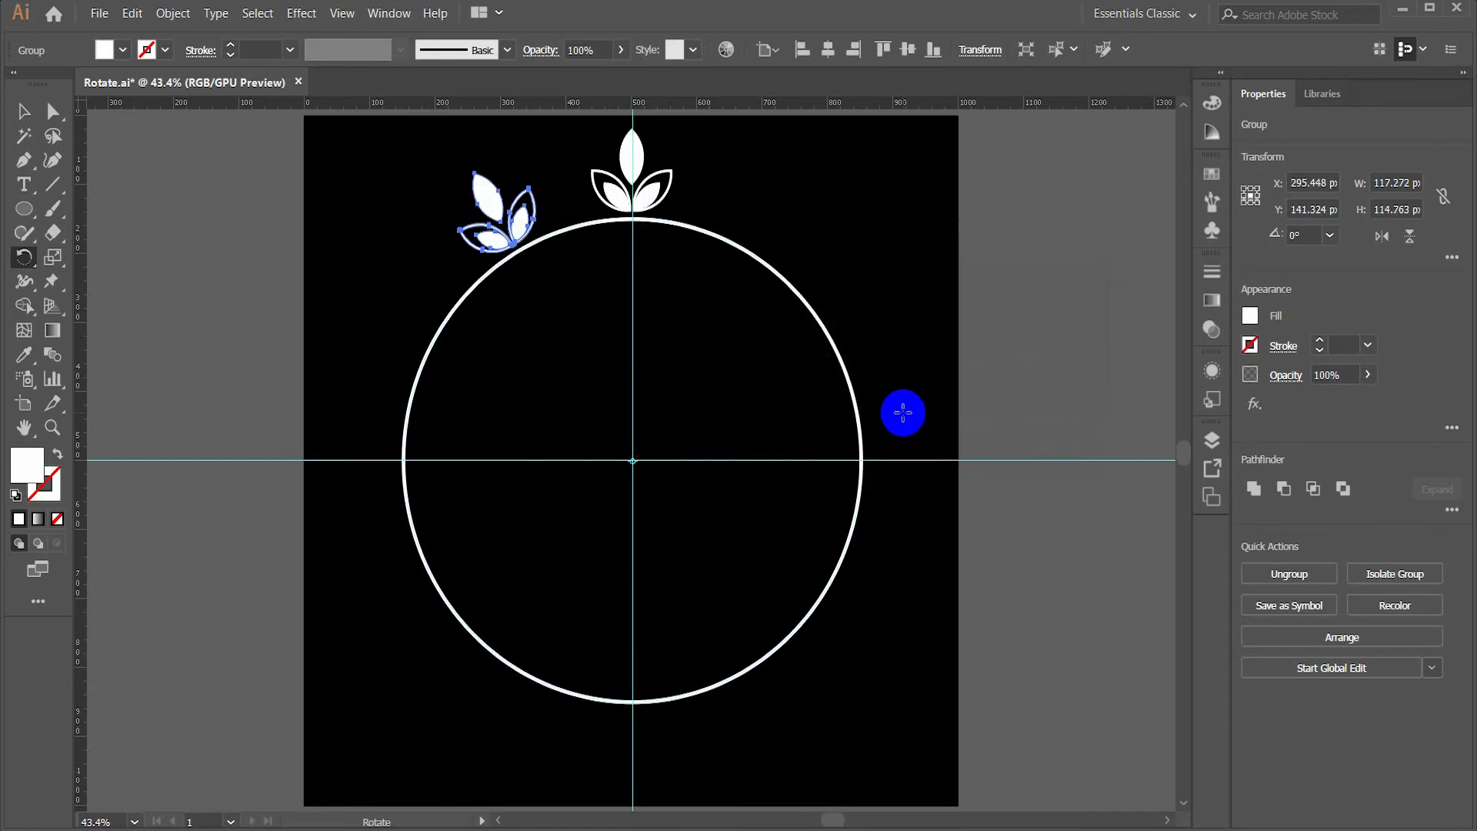
- Repeat the rotated copy ten more times to complete a ring of twelve leaf motifs around the circle
key("v")
key("ctrl+d")
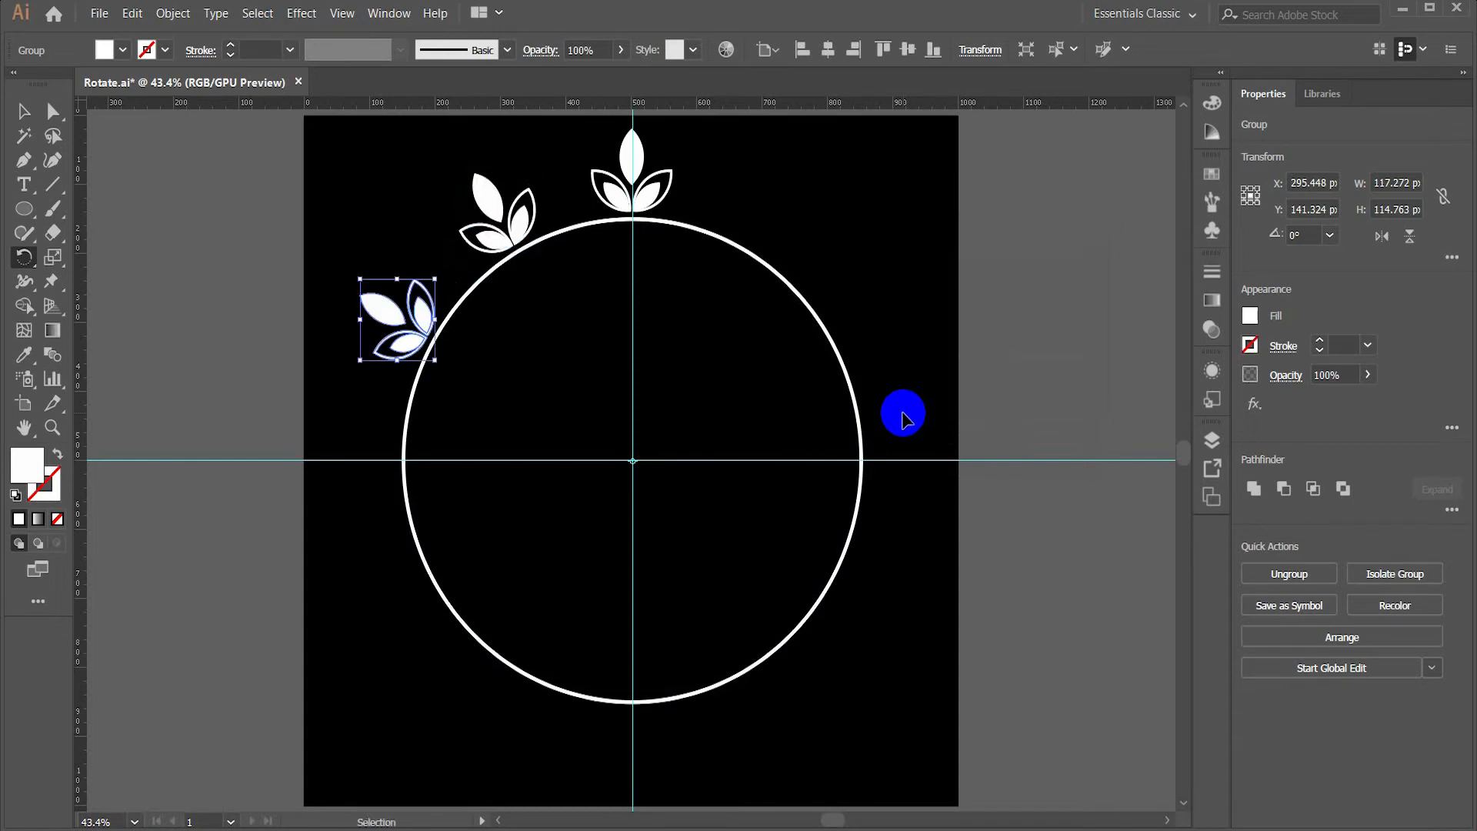
key("ctrl+d")
key("ctrl+d")
key("ctrl+d")
key("ctrl+d")
key("ctrl+d")
key("ctrl+d")
key("ctrl+d")
key("ctrl+d")
key("ctrl+d")
- Complete the ring of twelve rotated leaf motifs and select the large circle
key("r")
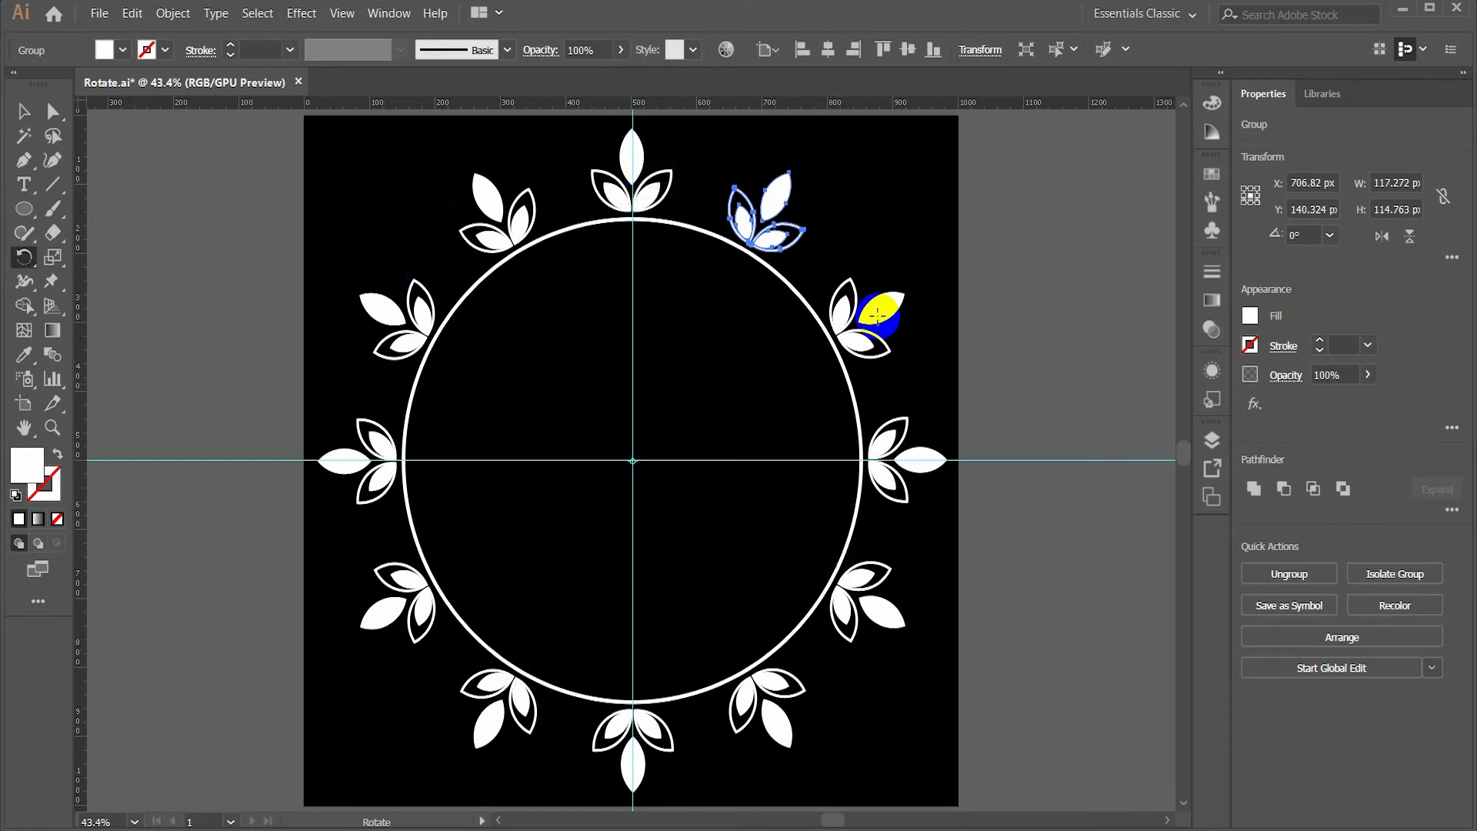
key("v")
left_click(792, 336)
left_click(810, 314)
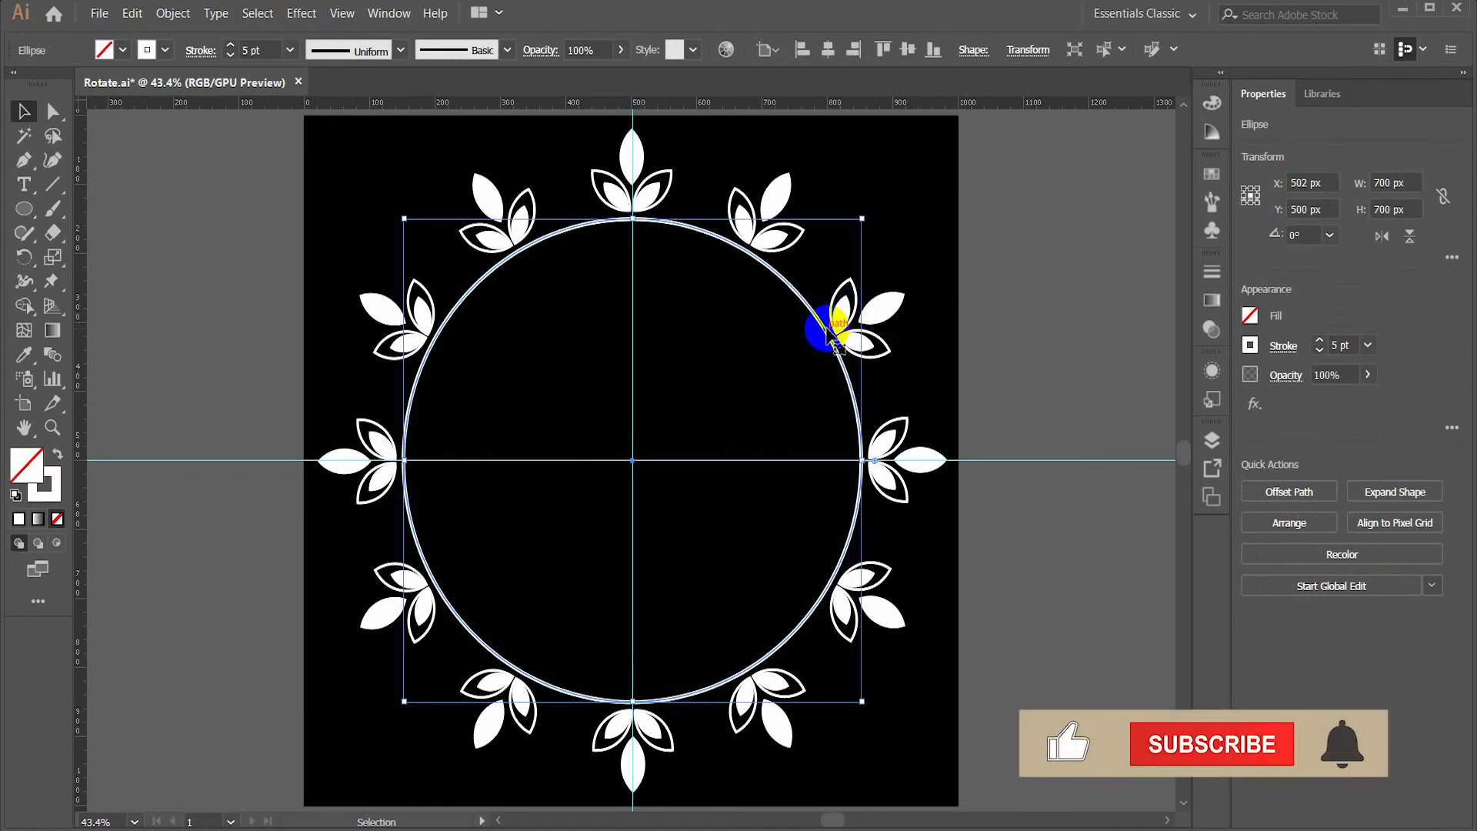
left_click(816, 311)
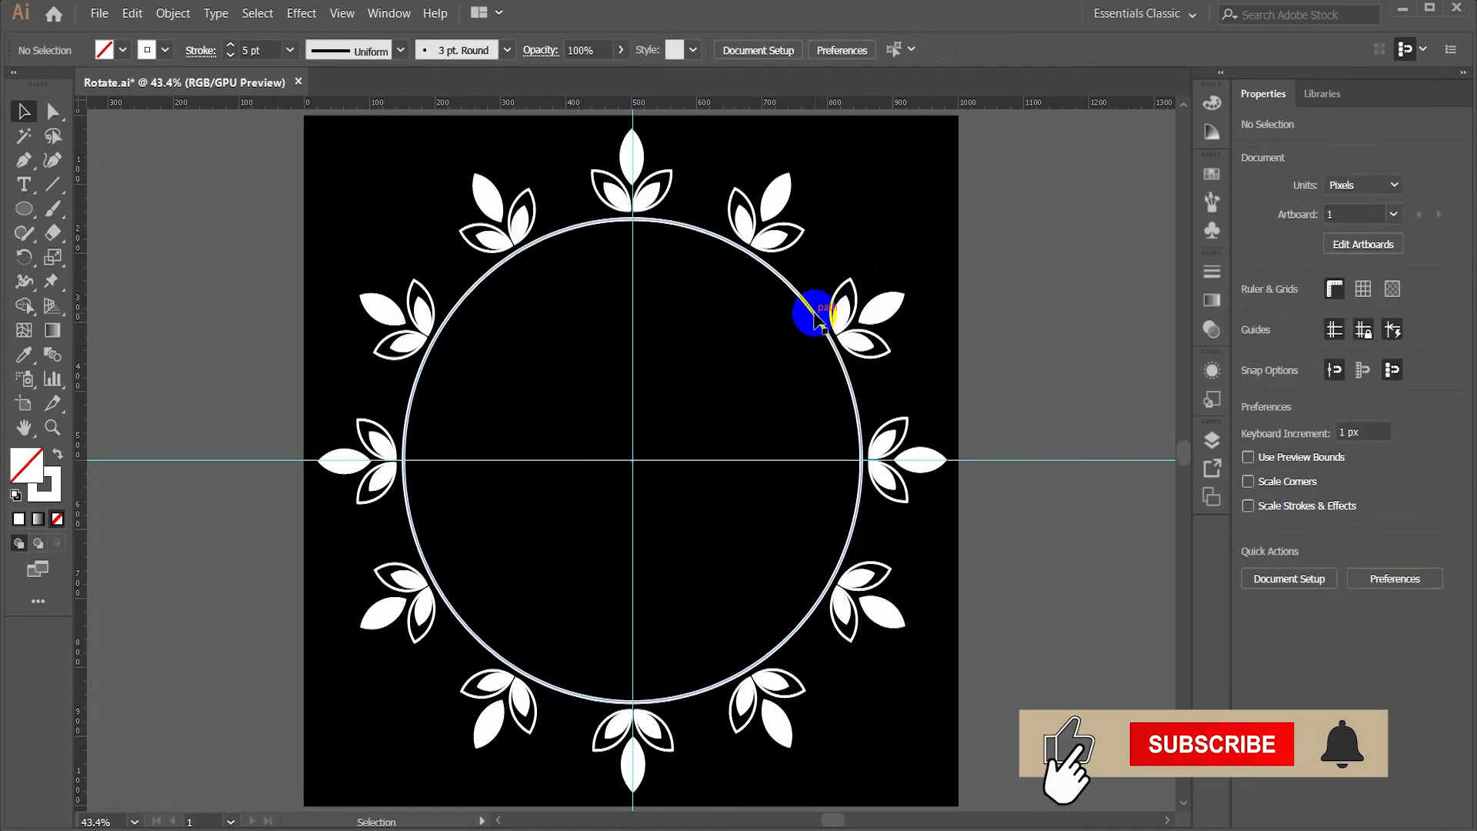
left_click(822, 321)
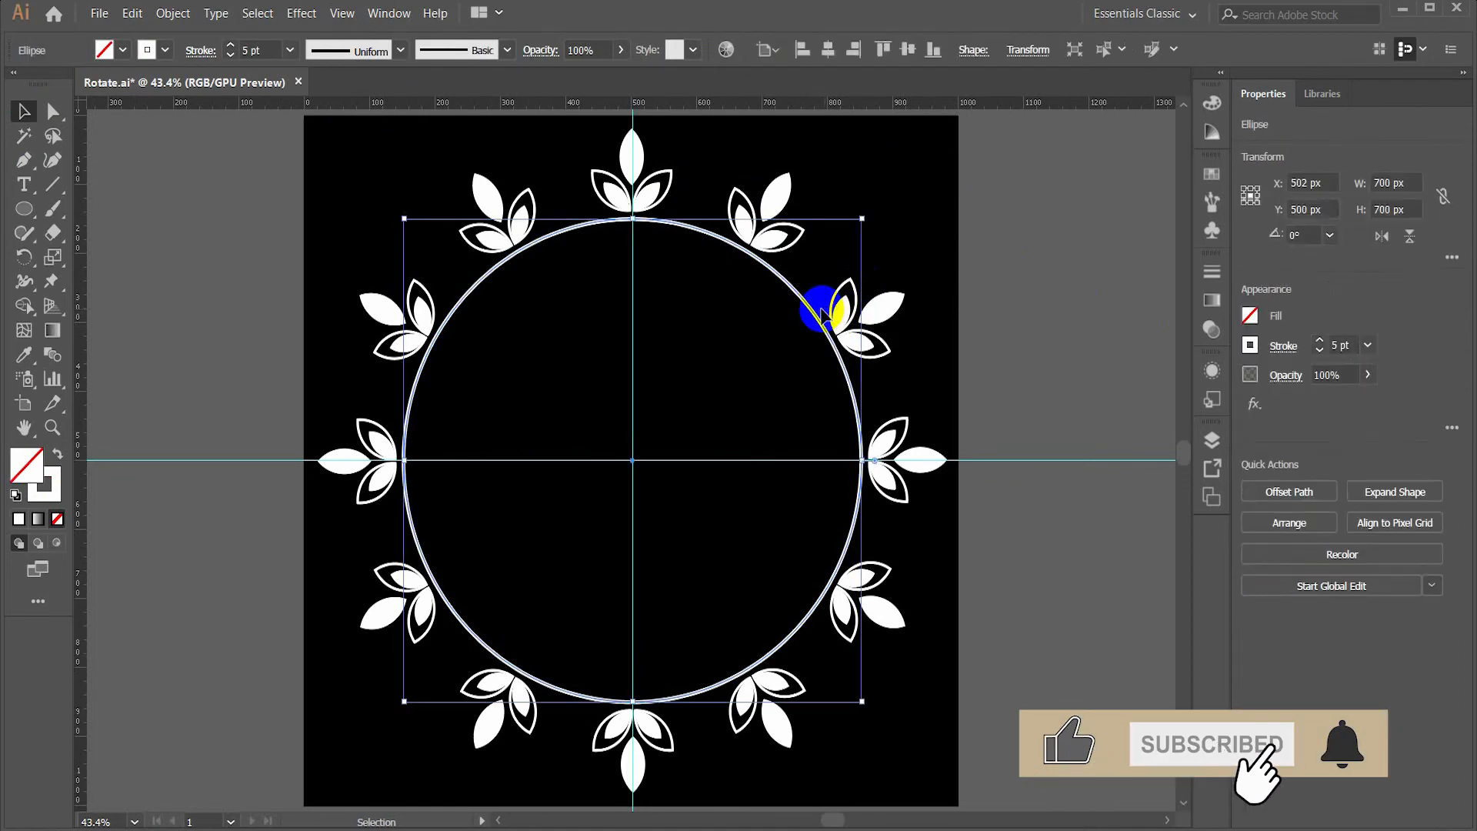
- Duplicate the large circle in place and shrink the copy about its centre to 560 × 560 px
key("a")
key("v")
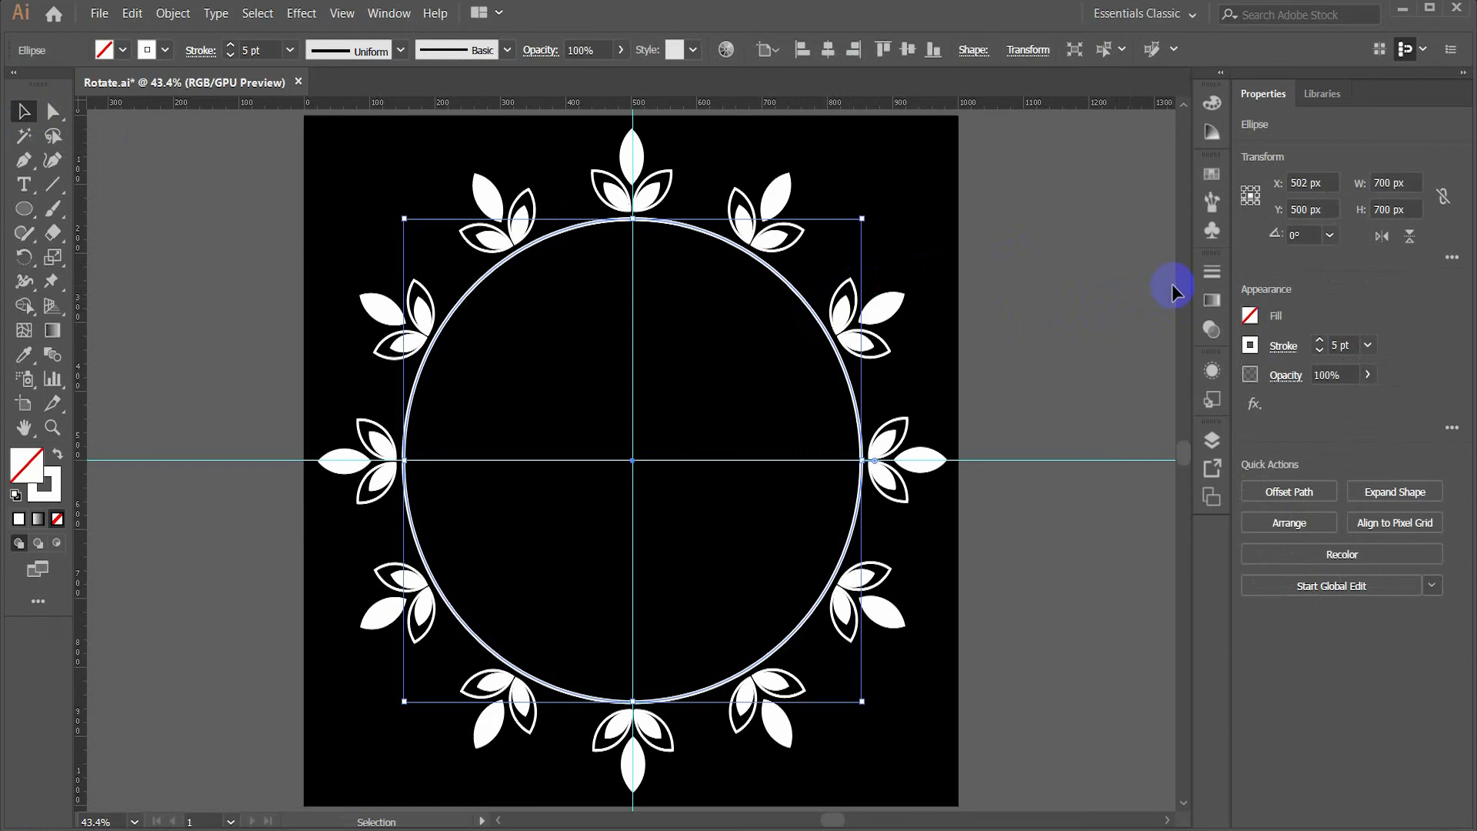
key("a")
key("v")
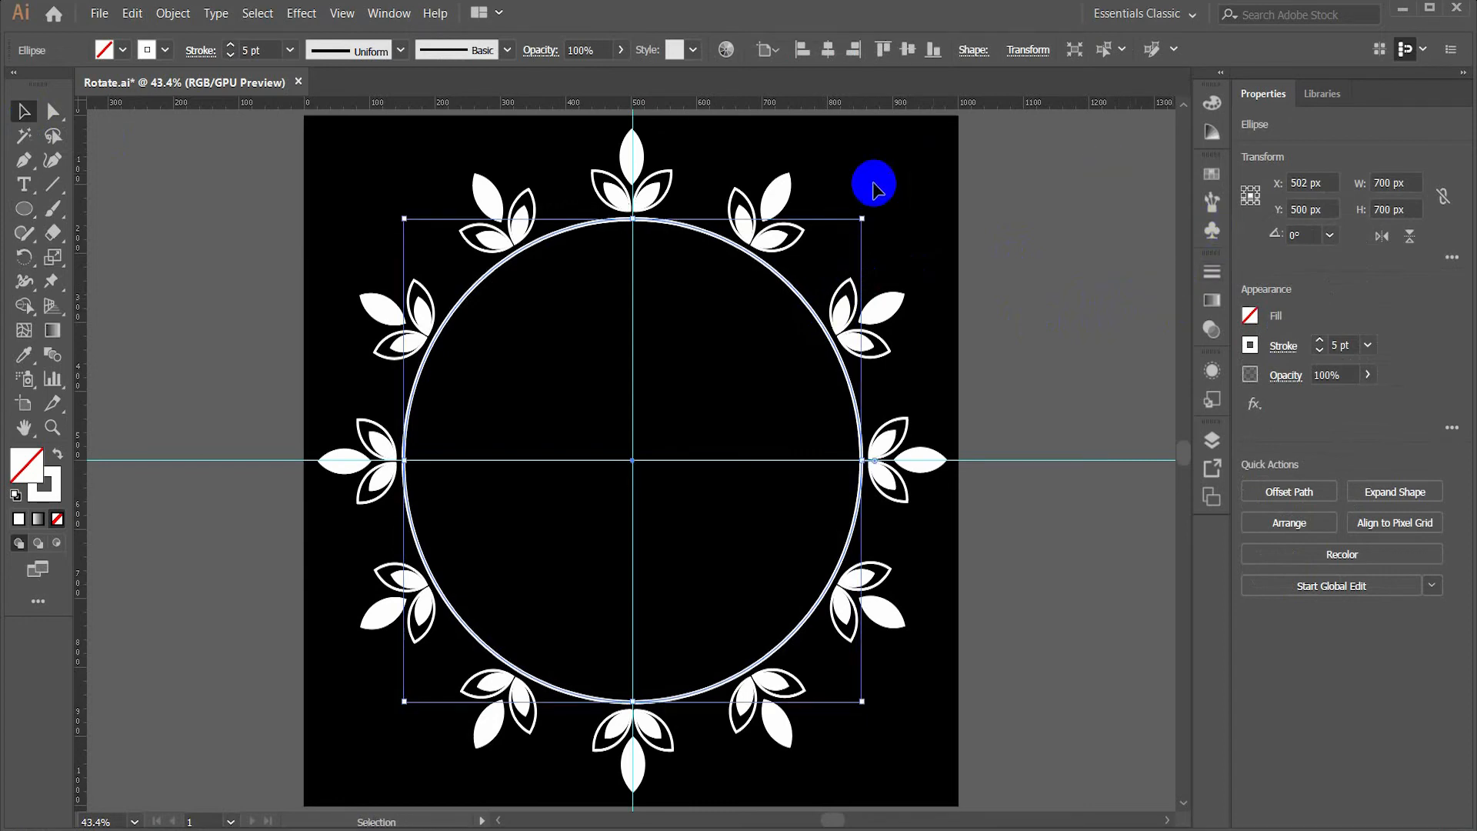
left_click_drag(793, 288, 751, 306)
key("ctrl+z")
left_click_drag(861, 219, 829, 252)
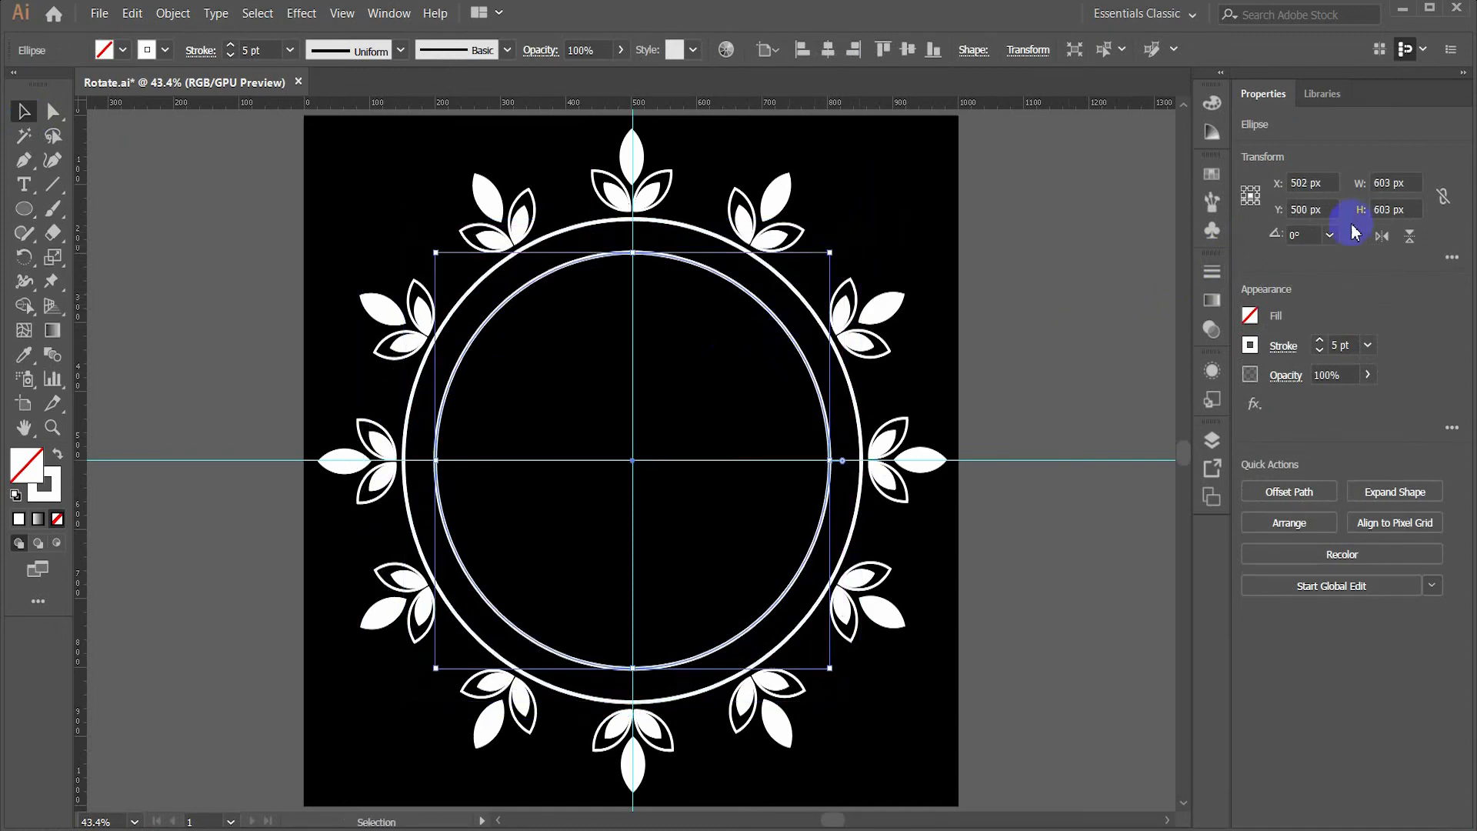
left_click_drag(1373, 183, 1469, 179)
type("560")
key("Return")
- Draw a 44 px circle on the vertical guide between the two rings, with a white fill and no stroke
key("l")
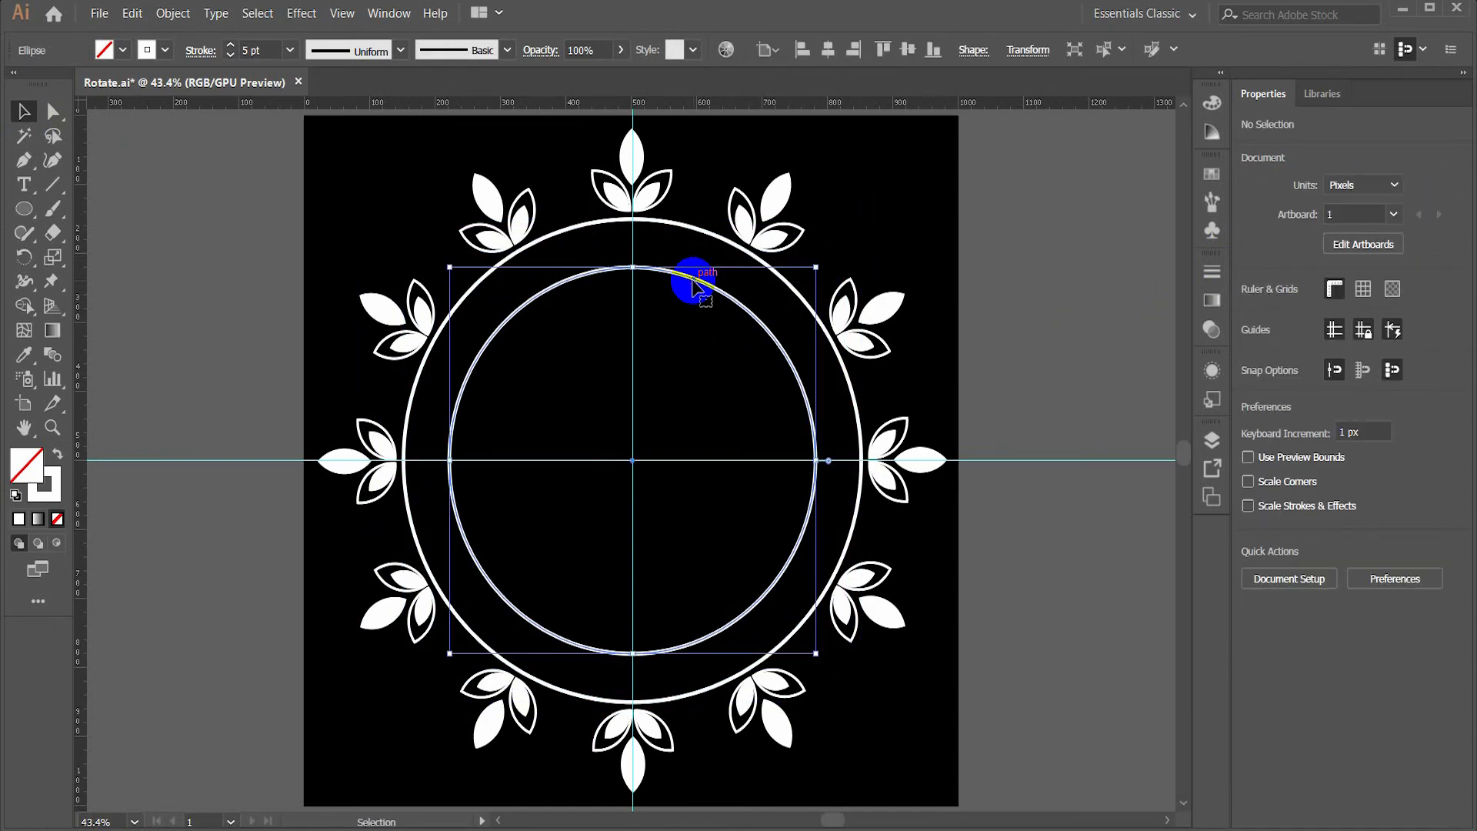
left_click_drag(632, 241, 647, 258)
key("shift+x")
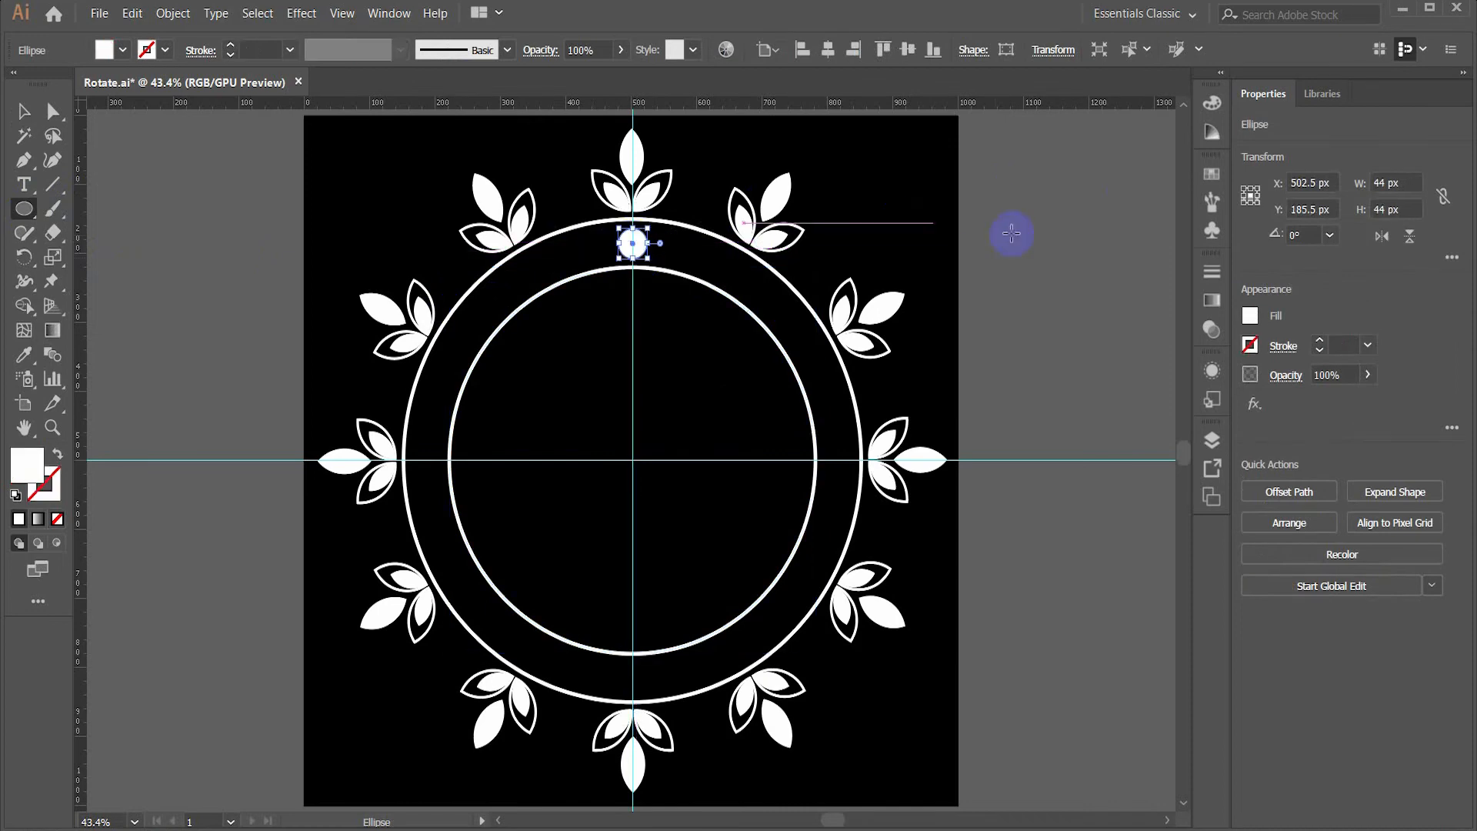
left_click(23, 111)
left_click(178, 212)
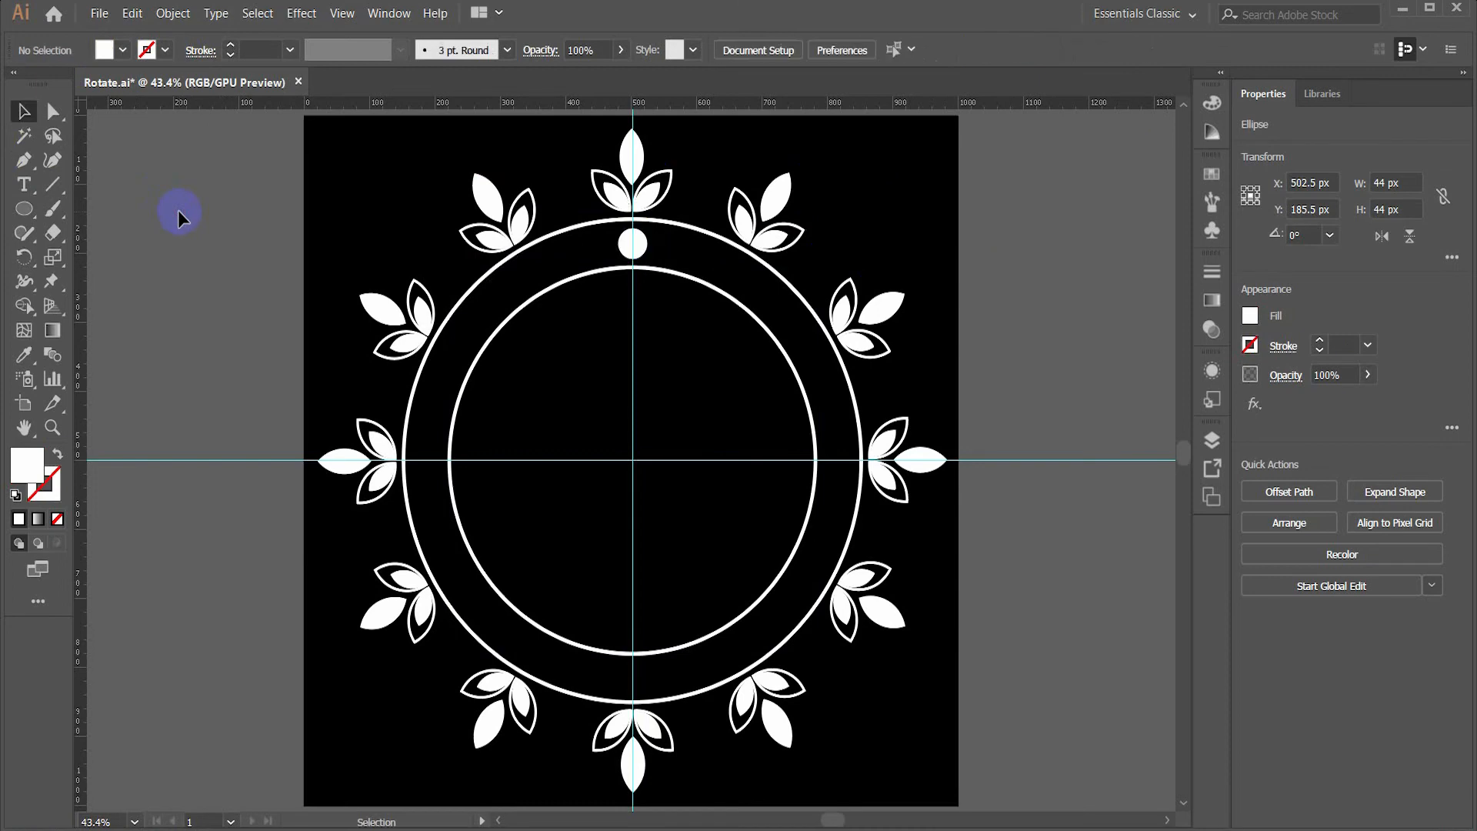
- Copy the small white circle around the artboard centre at 30° intervals to form twelve dots between the two rings
left_click(632, 243)
left_click(25, 260)
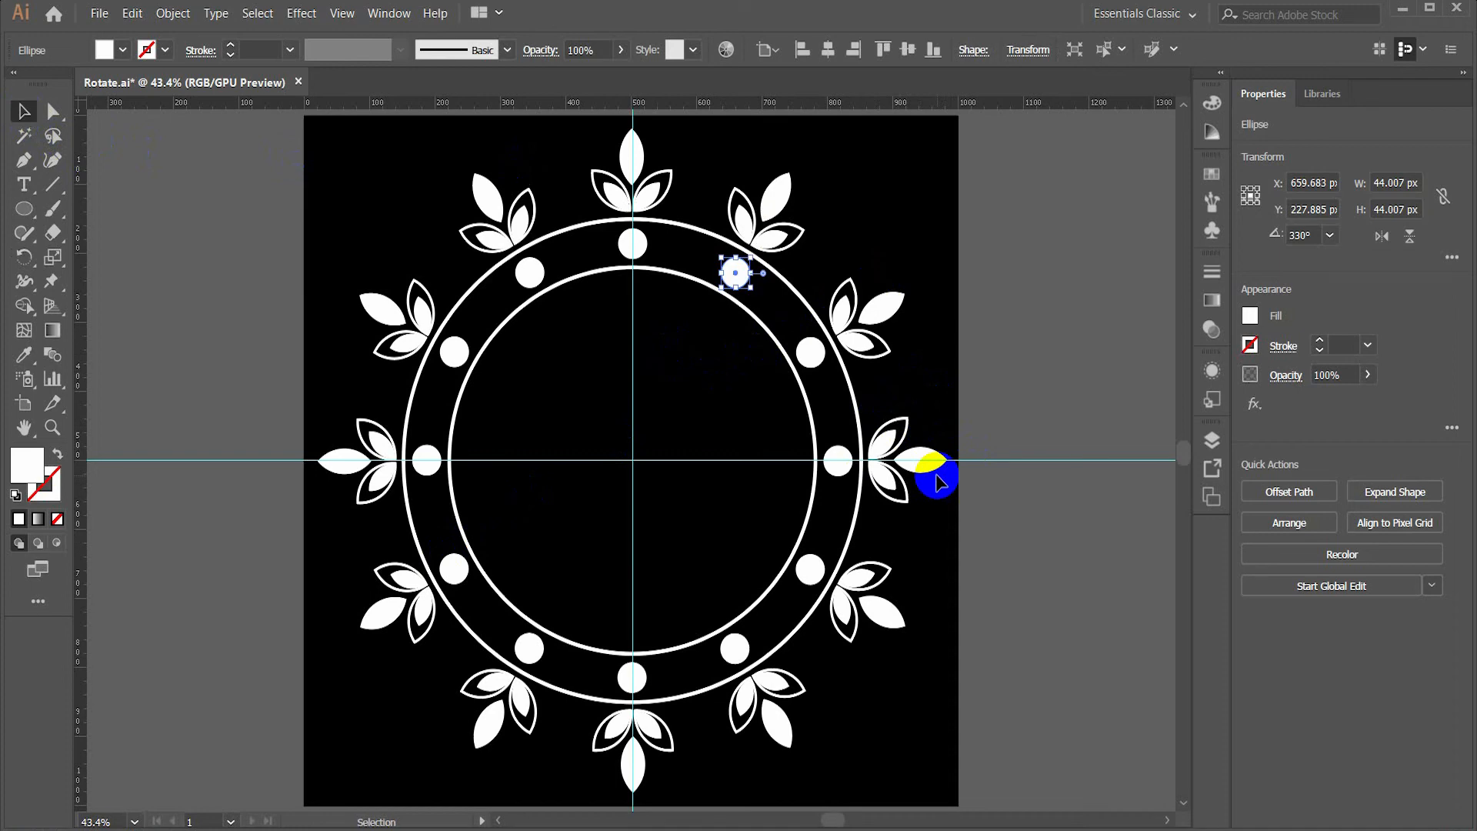
left_click(939, 482)
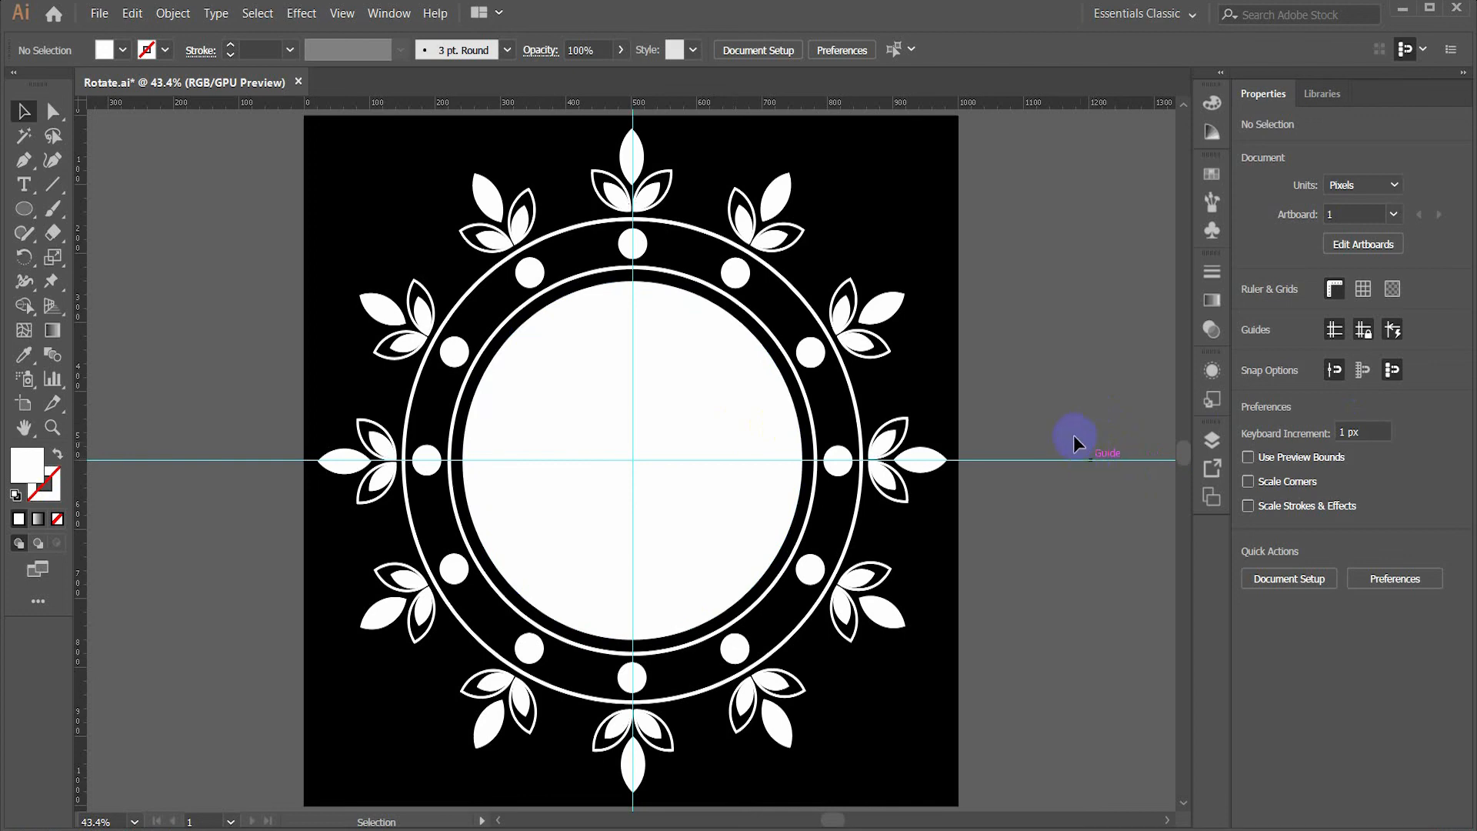
- Hide the guides on the artboard
left_click(339, 14)
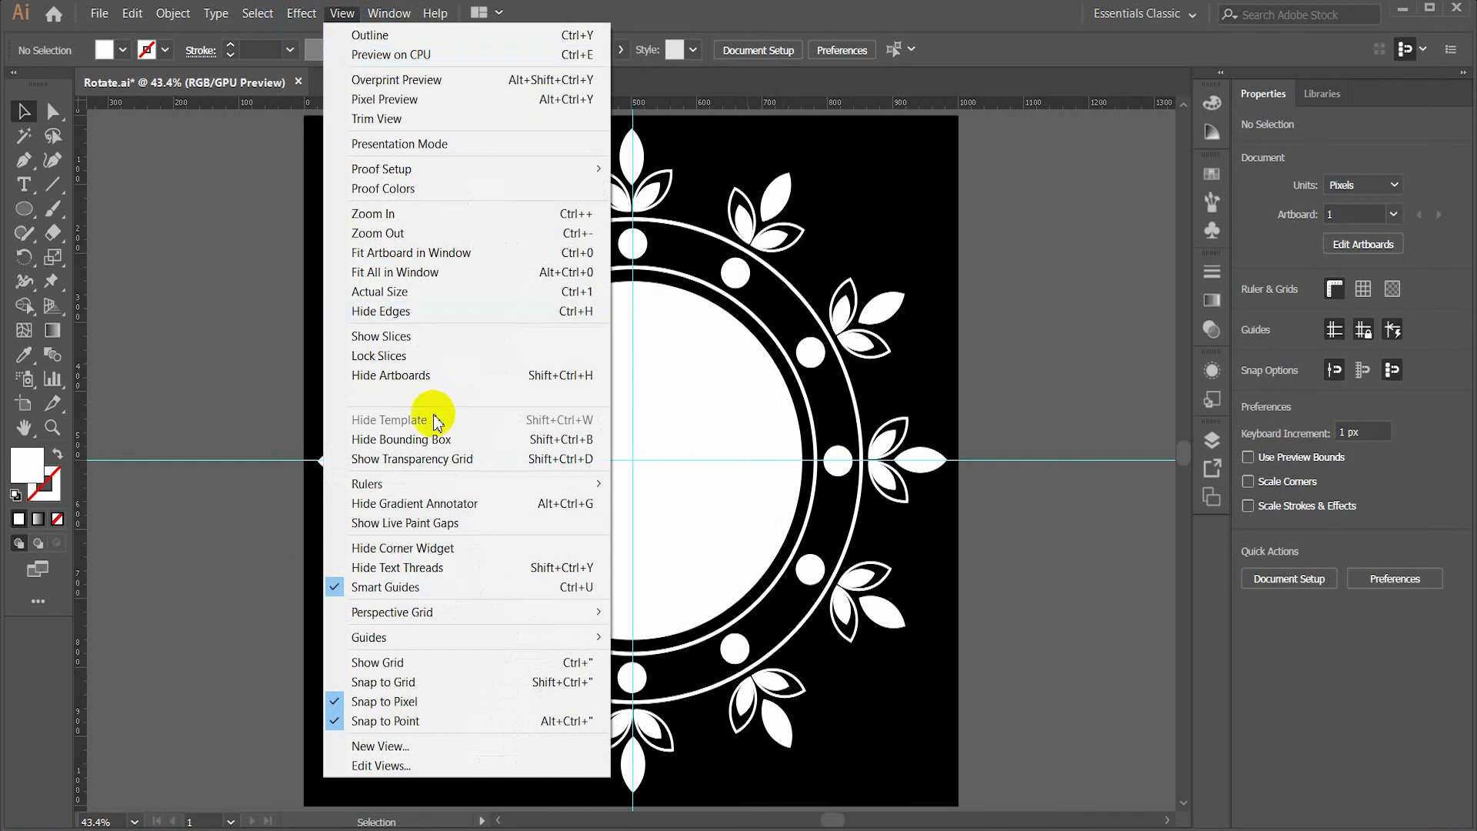
mouse_move(385, 639)
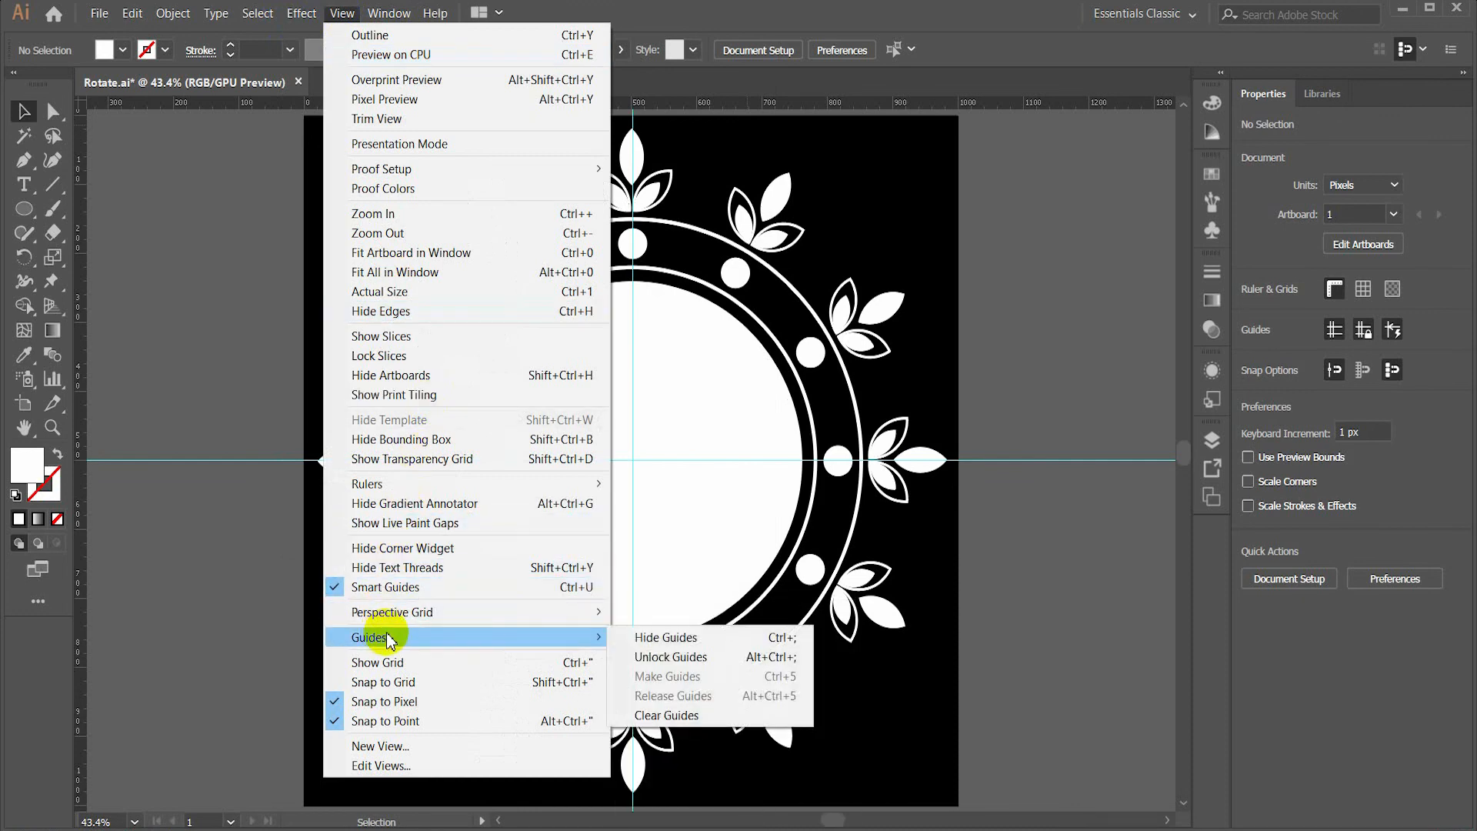
left_click(677, 643)
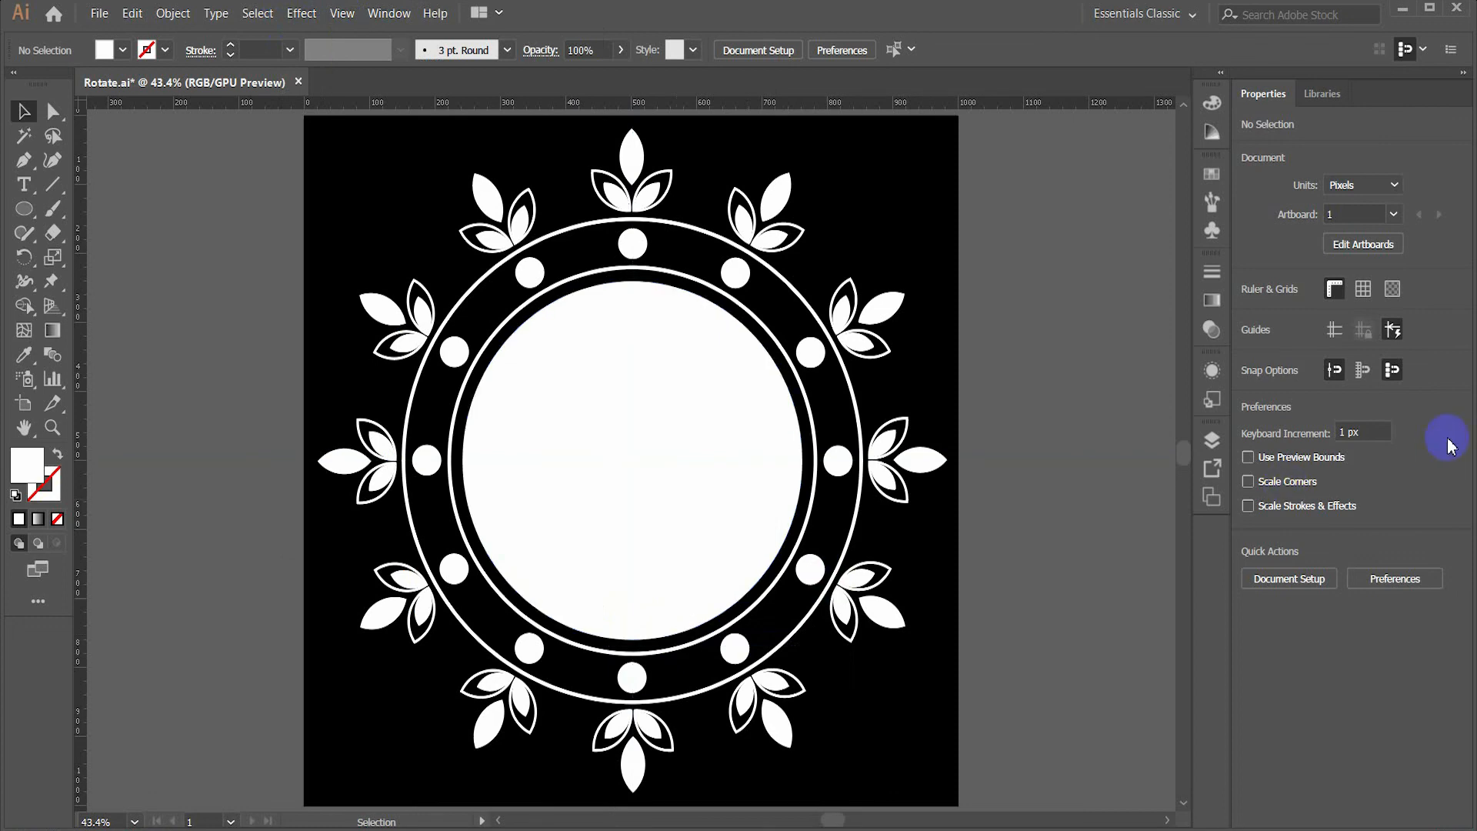